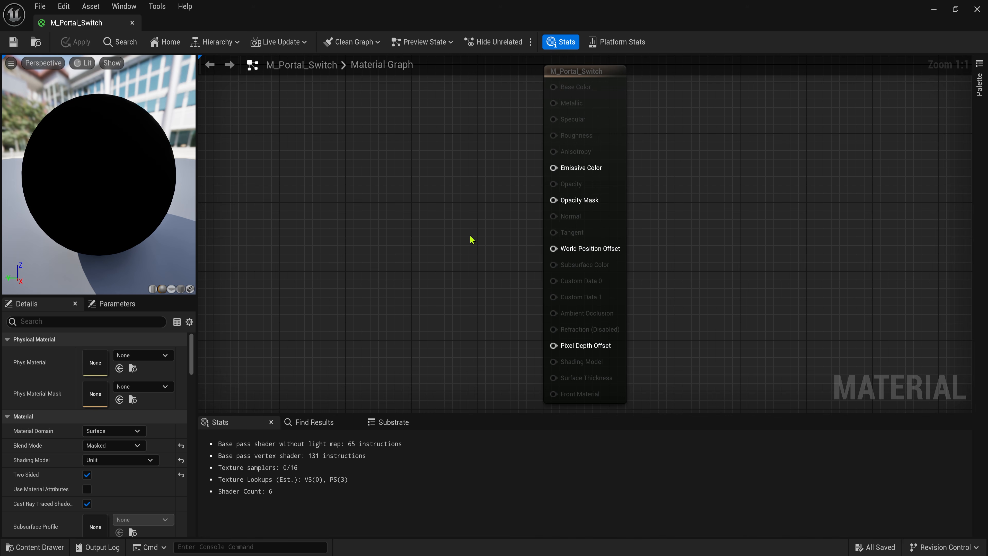
- Pan the M_Portal_Switch graph to clear working space
{"action": "right_click_drag", "start_coordinate": [470, 236], "coordinate": [667, 261]}
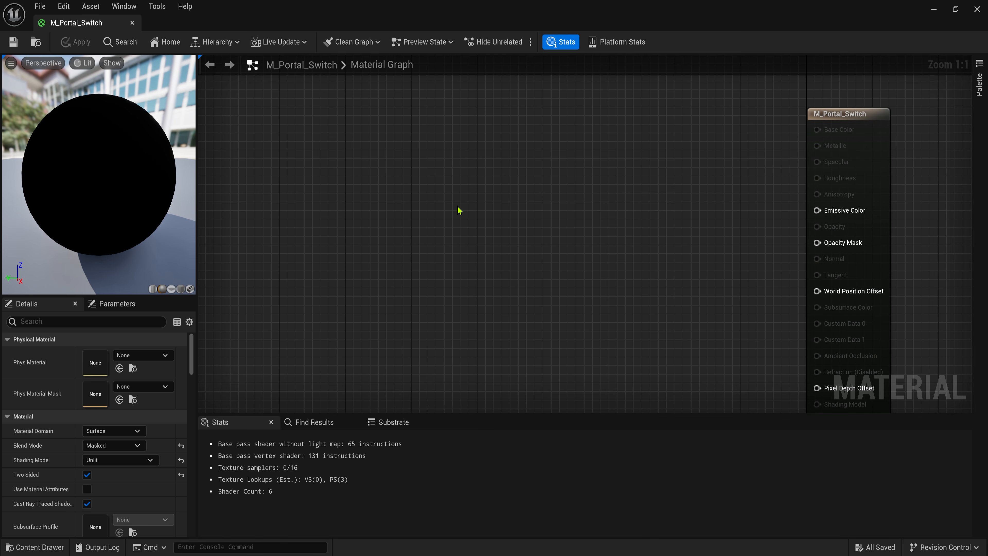
- Add a TexCoord node feeding two Component Masks, one R only and one G only
{"action": "right_click_drag", "start_coordinate": [458, 210], "coordinate": [599, 274]}
{"action": "left_click", "coordinate": [361, 179]}
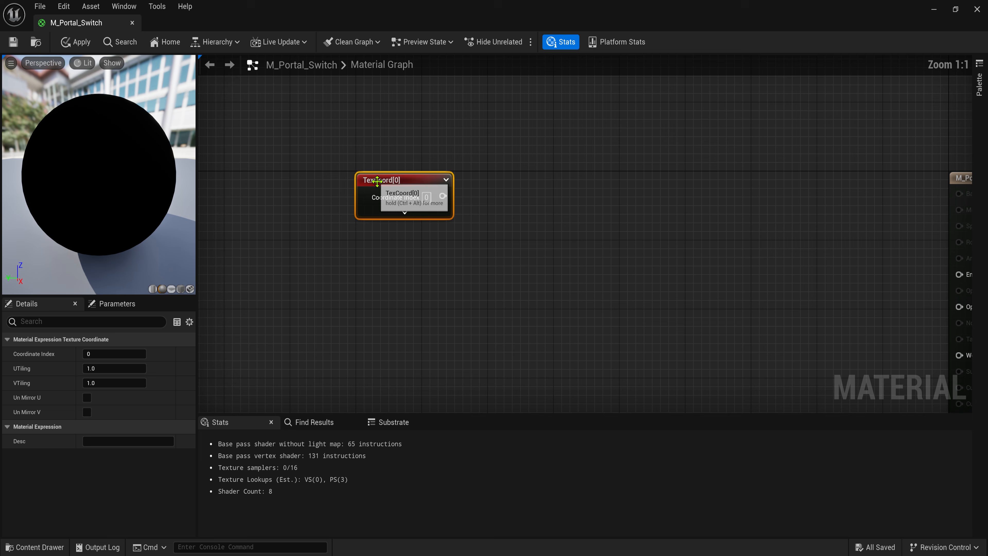
{"action": "left_click", "coordinate": [494, 217]}
{"action": "left_click_drag", "start_coordinate": [442, 196], "coordinate": [519, 175]}
{"action": "type", "text": "mask"}
{"action": "key", "text": "Return"}
{"action": "key", "text": "ctrl+d"}
{"action": "left_click_drag", "start_coordinate": [442, 196], "coordinate": [516, 239]}
{"action": "left_click", "coordinate": [518, 178]}
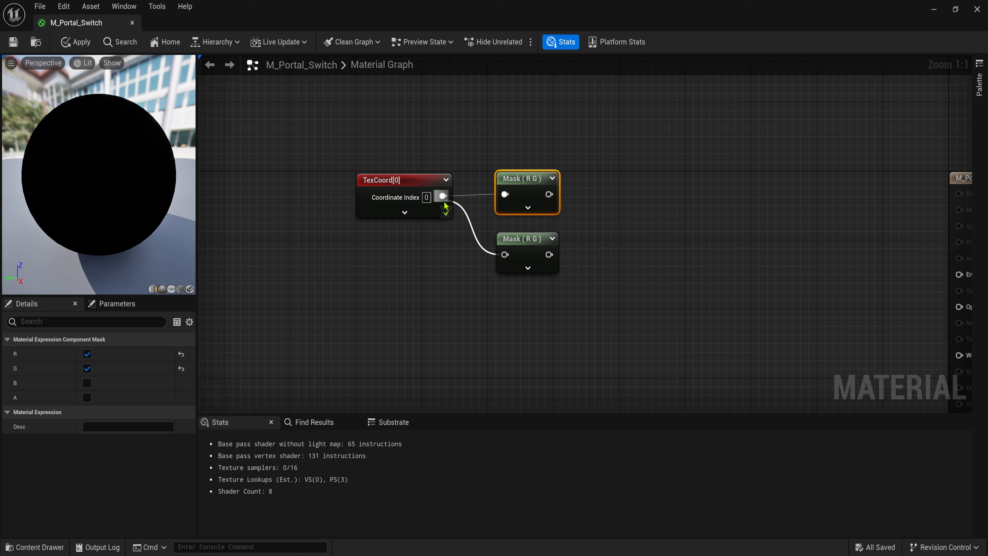
{"action": "left_click", "coordinate": [87, 369]}
{"action": "left_click", "coordinate": [516, 239]}
{"action": "left_click", "coordinate": [86, 354]}
- Add an Add node after Mask (R), edit its B value, and shift the nodes left
{"action": "right_click_drag", "start_coordinate": [622, 218], "coordinate": [586, 224]}
{"action": "type", "text": "add"}
{"action": "left_click_drag", "start_coordinate": [506, 201], "coordinate": [576, 184]}
{"action": "left_click", "coordinate": [586, 258]}
{"action": "left_click", "coordinate": [579, 218]}
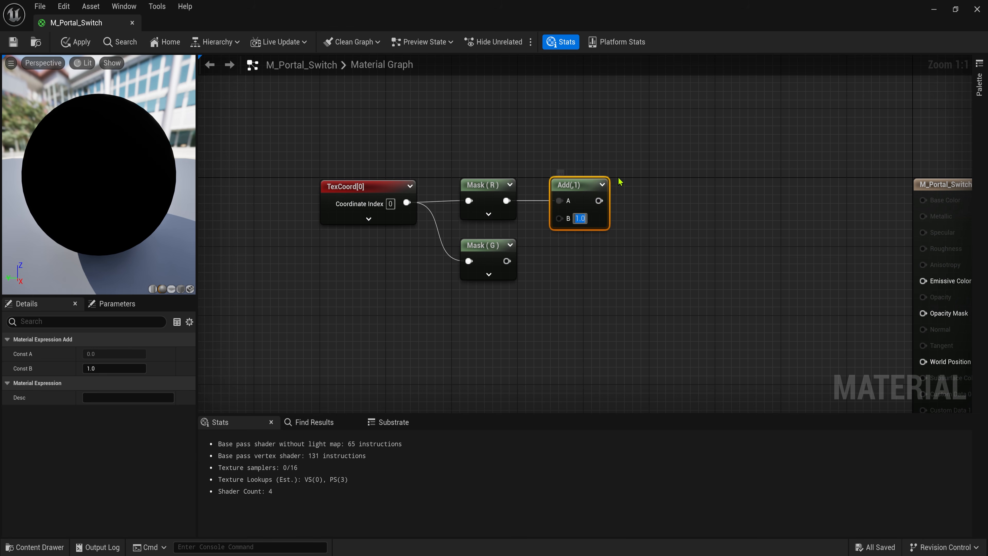
{"action": "left_click_drag", "start_coordinate": [596, 144], "coordinate": [382, 284]}
{"action": "left_click_drag", "start_coordinate": [366, 187], "coordinate": [250, 187]}
- Chain an Abs node and then a Step node after the Add
{"action": "type", "text": "abs"}
{"action": "left_click_drag", "start_coordinate": [486, 201], "coordinate": [617, 190]}
{"action": "left_click", "coordinate": [552, 230]}
{"action": "type", "text": "set"}
{"action": "key", "text": "BackSpace"}
{"action": "key", "text": "BackSpace"}
{"action": "type", "text": "tep"}
{"action": "left_click", "coordinate": [625, 237]}
{"action": "left_click", "coordinate": [467, 310]}
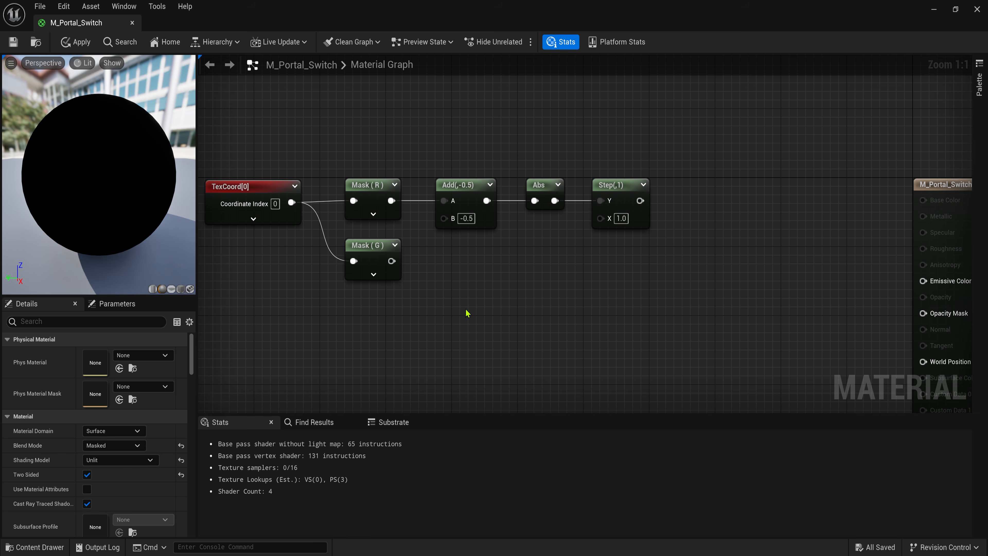
- Add a Dynamic Parameter and rename its first two outputs to U and V
{"action": "right_click", "coordinate": [467, 310]}
{"action": "type", "text": "dy"}
{"action": "left_click", "coordinate": [514, 368]}
{"action": "right_click_drag", "start_coordinate": [531, 361], "coordinate": [510, 275]}
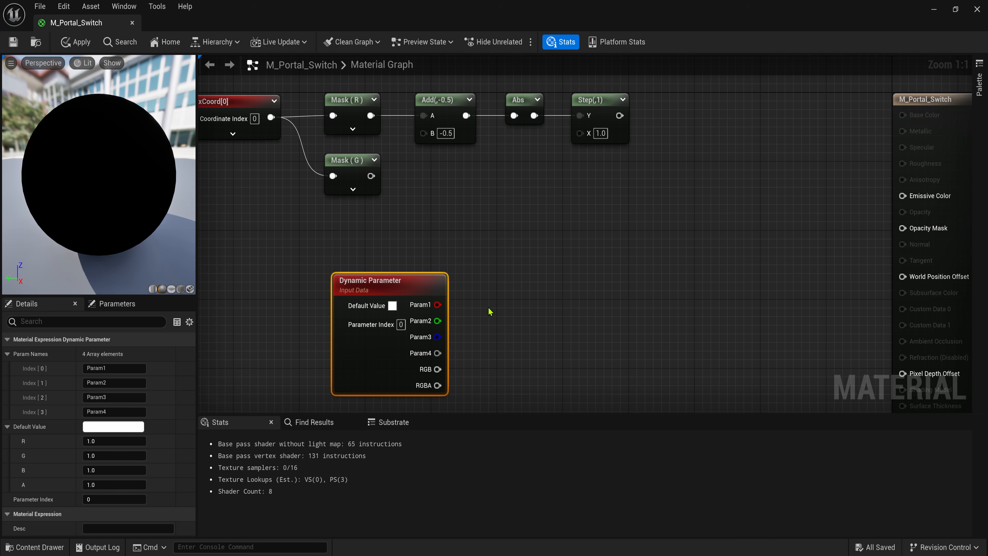
{"action": "type", "text": "U"}
{"action": "left_click", "coordinate": [125, 383]}
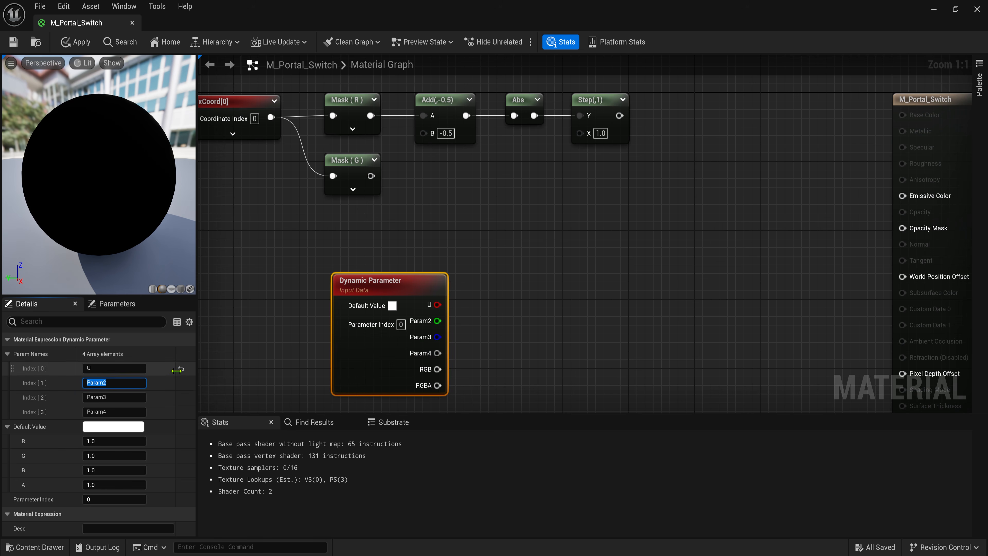
{"action": "type", "text": "V"}
{"action": "left_click", "coordinate": [280, 336]}
- Wire U into the Step's X and feed the Step into a new Multiply's A
{"action": "left_click_drag", "start_coordinate": [438, 305], "coordinate": [586, 134]}
{"action": "right_click_drag", "start_coordinate": [666, 134], "coordinate": [572, 183]}
{"action": "key", "text": "m"}
{"action": "left_click", "coordinate": [561, 194]}
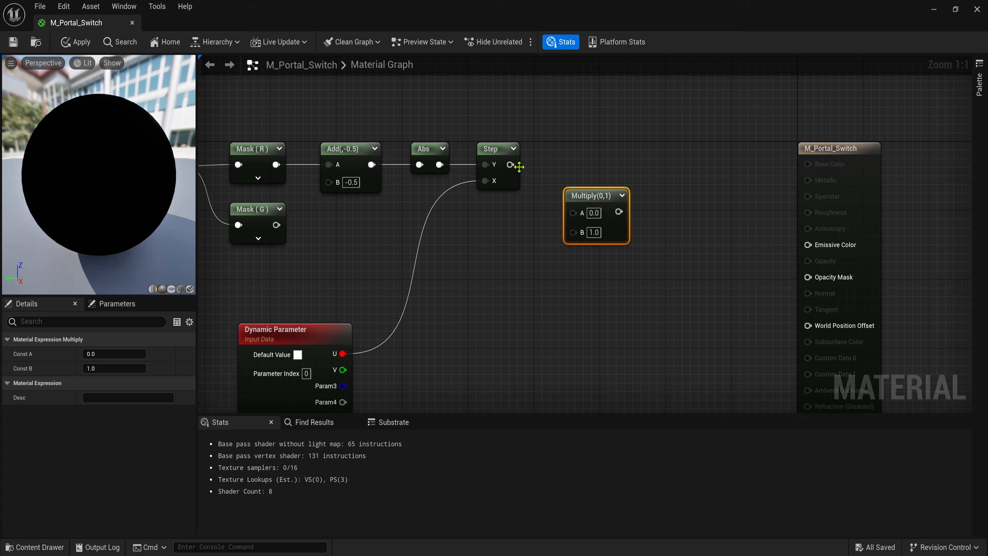
{"action": "left_click_drag", "start_coordinate": [512, 164], "coordinate": [576, 211]}
{"action": "left_click_drag", "start_coordinate": [589, 197], "coordinate": [601, 176]}
- Duplicate Add, Abs and Step for Mask (G), with V as X, into Multiply B
{"action": "right_click_drag", "start_coordinate": [346, 105], "coordinate": [417, 100]}
{"action": "left_click_drag", "start_coordinate": [419, 105], "coordinate": [565, 177]}
{"action": "key", "text": "ctrl+d"}
{"action": "left_click_drag", "start_coordinate": [347, 219], "coordinate": [375, 228]}
{"action": "left_click_drag", "start_coordinate": [382, 216], "coordinate": [406, 209]}
{"action": "left_click", "coordinate": [472, 249]}
{"action": "left_click_drag", "start_coordinate": [558, 236], "coordinate": [413, 363]}
{"action": "left_click_drag", "start_coordinate": [581, 219], "coordinate": [655, 203]}
{"action": "left_click", "coordinate": [688, 168]}
{"action": "left_click_drag", "start_coordinate": [686, 168], "coordinate": [684, 158]}
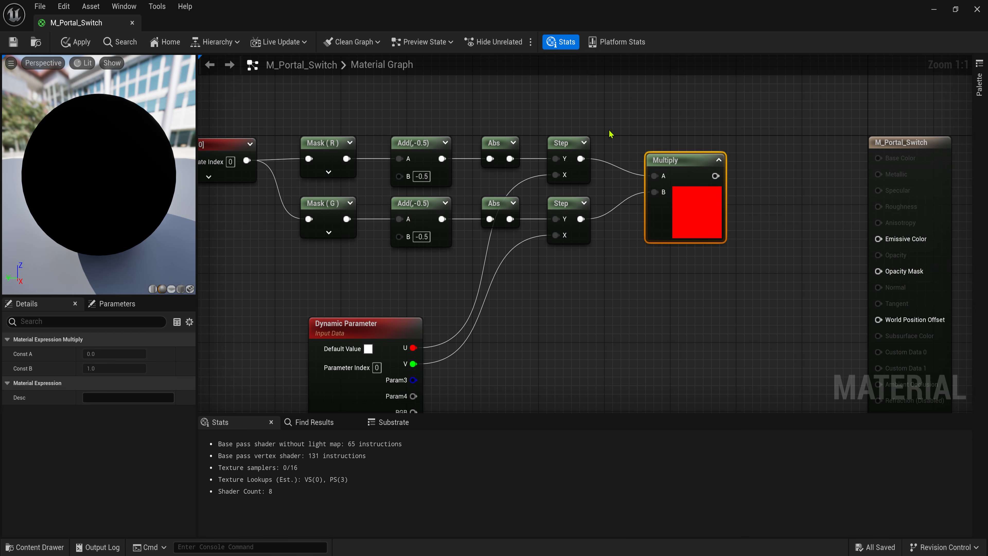
- Lower the Dynamic Parameter's default U value and select all nodes
{"action": "right_click_drag", "start_coordinate": [424, 210], "coordinate": [530, 213]}
{"action": "right_click_drag", "start_coordinate": [456, 354], "coordinate": [455, 313]}
{"action": "left_click", "coordinate": [456, 317]}
{"action": "mouse_move", "coordinate": [129, 440]}
{"action": "left_mouse_down"}
{"action": "mouse_move", "coordinate": [97, 441]}
{"action": "mouse_move", "coordinate": [119, 455]}
{"action": "left_mouse_up"}
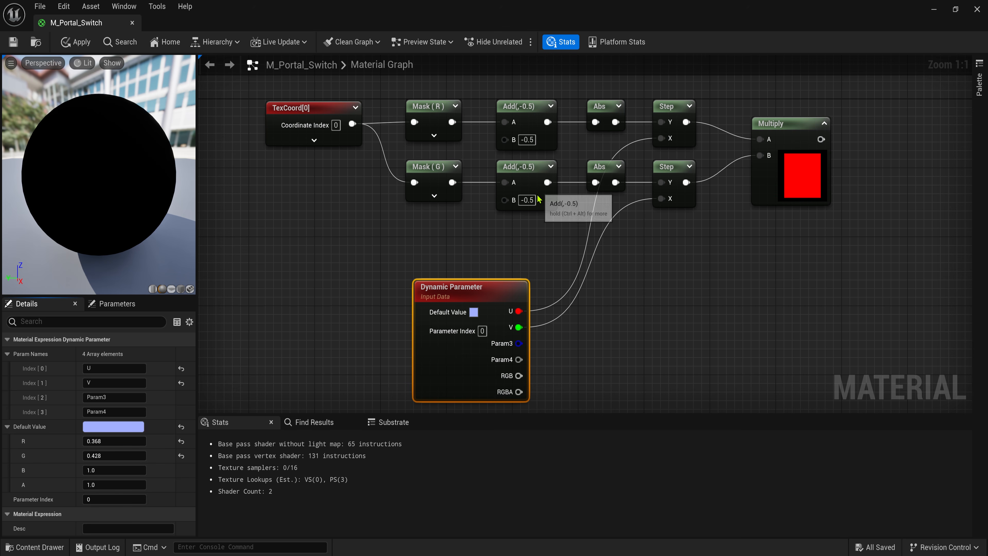
{"action": "scroll", "coordinate": [538, 213], "scroll_direction": "down", "scroll_amount": 1}
{"action": "left_click_drag", "start_coordinate": [284, 97], "coordinate": [783, 218]}
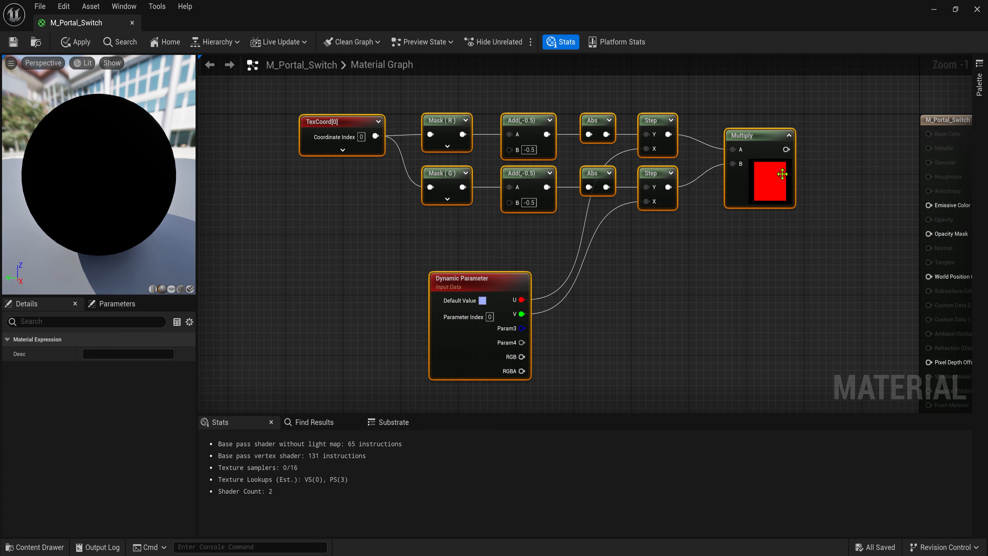
- Create a Named Reroute BigShape fed by the Multiply output
{"action": "left_click", "coordinate": [783, 224]}
{"action": "right_click_drag", "start_coordinate": [784, 224], "coordinate": [670, 219]}
{"action": "right_click_drag", "start_coordinate": [261, 170], "coordinate": [365, 248]}
{"action": "left_click", "coordinate": [314, 219]}
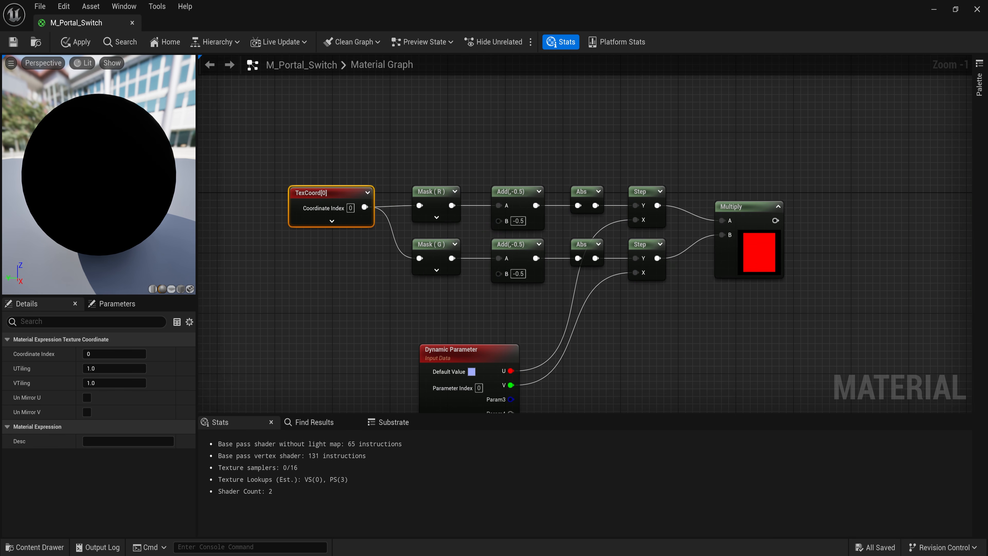
{"action": "left_click", "coordinate": [646, 331]}
{"action": "right_click_drag", "start_coordinate": [805, 242], "coordinate": [645, 214]}
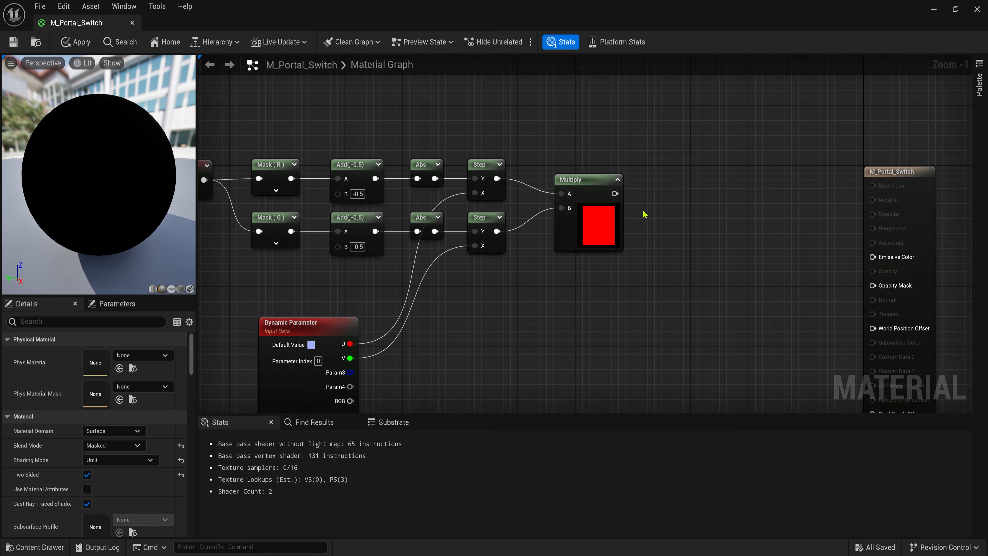
{"action": "right_click", "coordinate": [649, 186]}
{"action": "type", "text": "name"}
{"action": "left_click", "coordinate": [710, 212]}
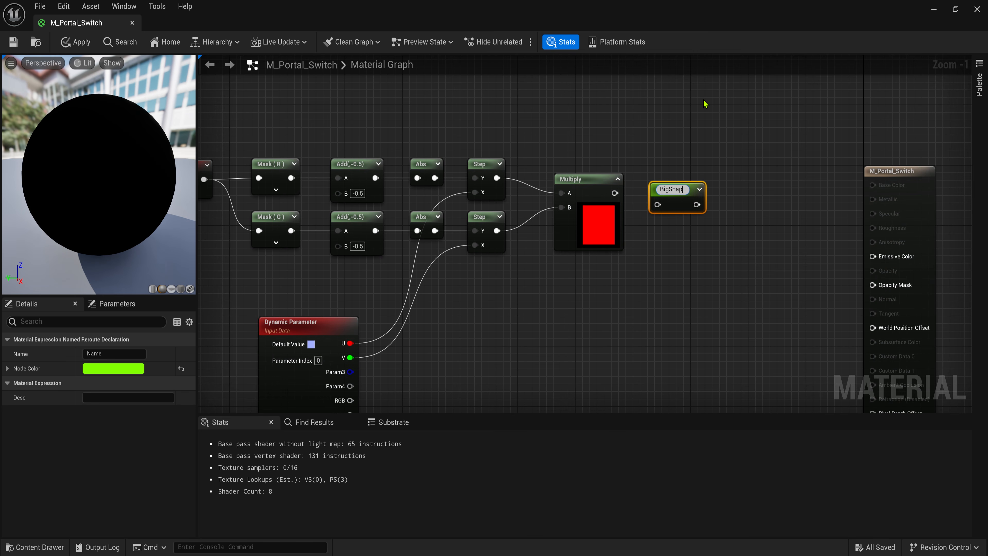
{"action": "left_click_drag", "start_coordinate": [671, 188], "coordinate": [676, 178]}
- Copy the two Step nodes and Multiply and paste them lower in the graph
{"action": "left_click", "coordinate": [486, 305]}
{"action": "right_click_drag", "start_coordinate": [486, 305], "coordinate": [621, 238]}
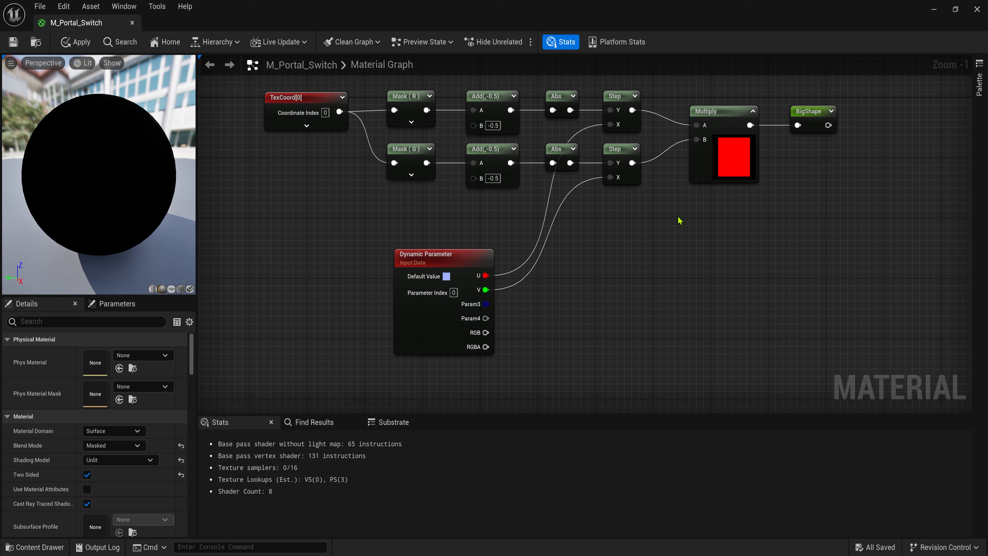
{"action": "left_click_drag", "start_coordinate": [735, 151], "coordinate": [735, 152]}
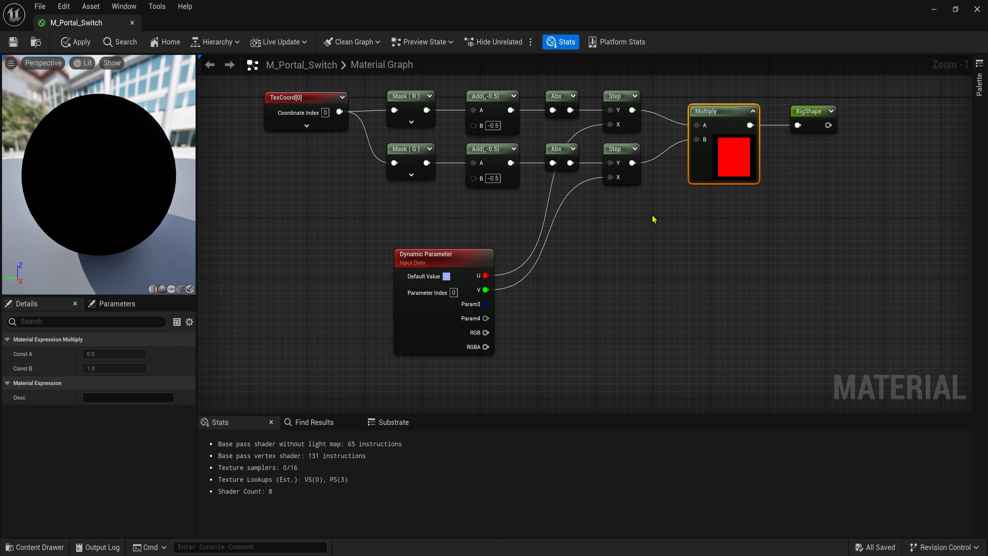
{"action": "left_click_drag", "start_coordinate": [637, 206], "coordinate": [719, 128]}
{"action": "key", "text": "ctrl+c"}
{"action": "left_click", "coordinate": [740, 264]}
{"action": "key", "text": "ctrl+v"}
{"action": "left_click_drag", "start_coordinate": [720, 298], "coordinate": [718, 283]}
{"action": "left_click", "coordinate": [619, 271]}
- Rename the Dynamic Parameter's third output to Width
{"action": "left_click", "coordinate": [476, 310]}
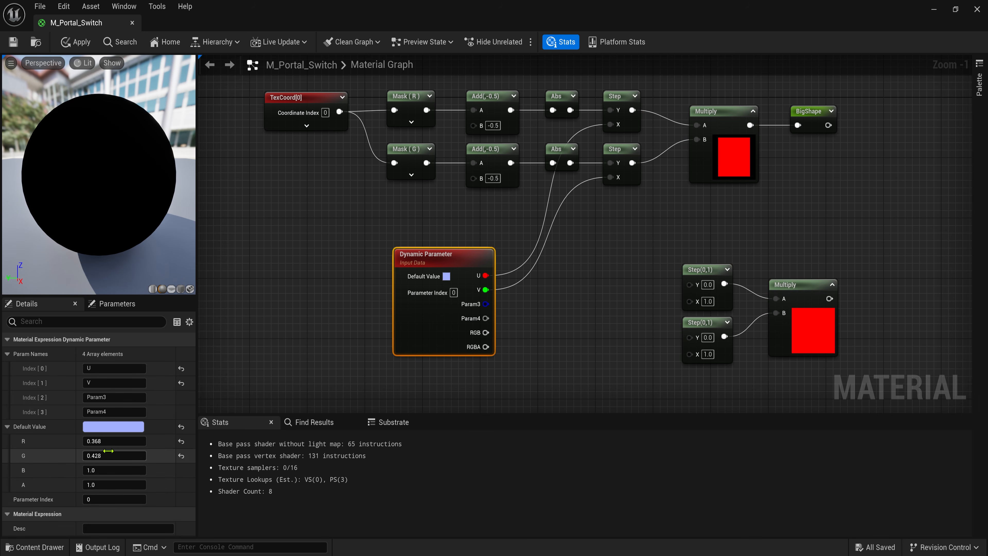
{"action": "left_click_drag", "start_coordinate": [113, 398], "coordinate": [40, 397]}
{"action": "type", "text": "Width"}
{"action": "key", "text": "Return"}
{"action": "left_click", "coordinate": [494, 233]}
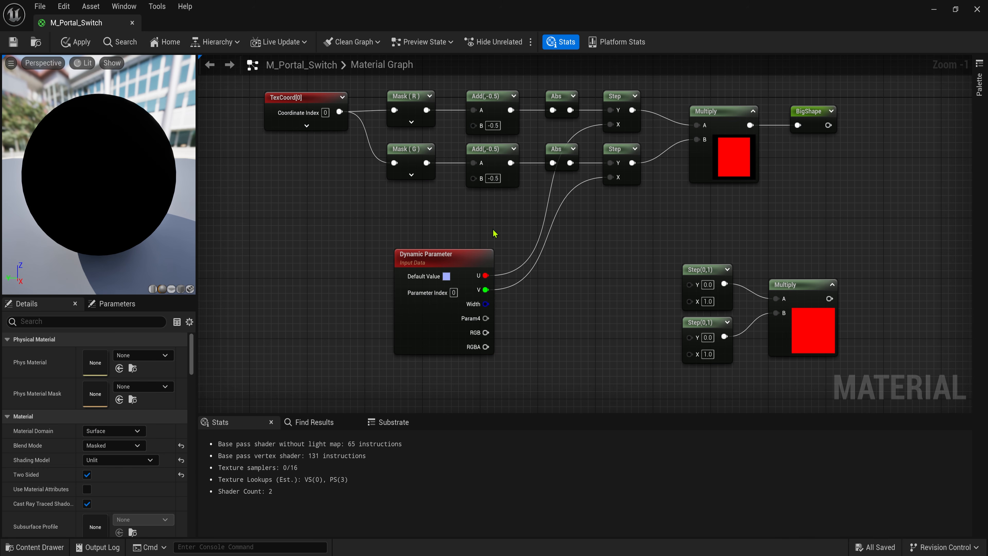
- Add two Subtract nodes computing U minus Width and V minus Width
{"action": "right_click_drag", "start_coordinate": [521, 301], "coordinate": [506, 266]}
{"action": "left_click_drag", "start_coordinate": [470, 241], "coordinate": [537, 264]}
{"action": "type", "text": "sub"}
{"action": "key", "text": "Return"}
{"action": "key", "text": "ctrl+c"}
{"action": "key", "text": "ctrl+v"}
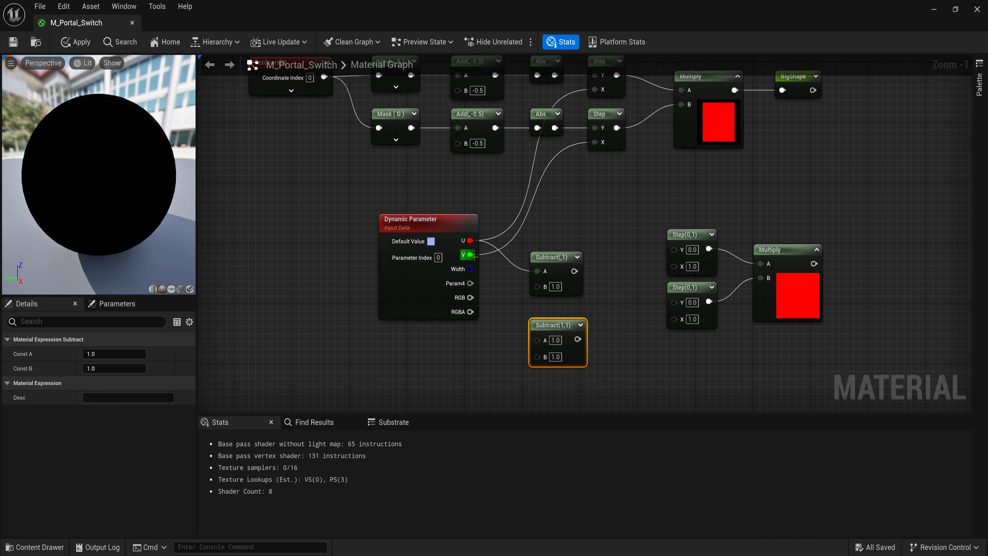
{"action": "left_click_drag", "start_coordinate": [472, 255], "coordinate": [537, 341]}
{"action": "left_click_drag", "start_coordinate": [552, 325], "coordinate": [552, 310]}
{"action": "left_click_drag", "start_coordinate": [471, 269], "coordinate": [538, 339]}
- Set the Width default value to 0.02
{"action": "left_click", "coordinate": [432, 273]}
{"action": "left_click", "coordinate": [121, 471]}
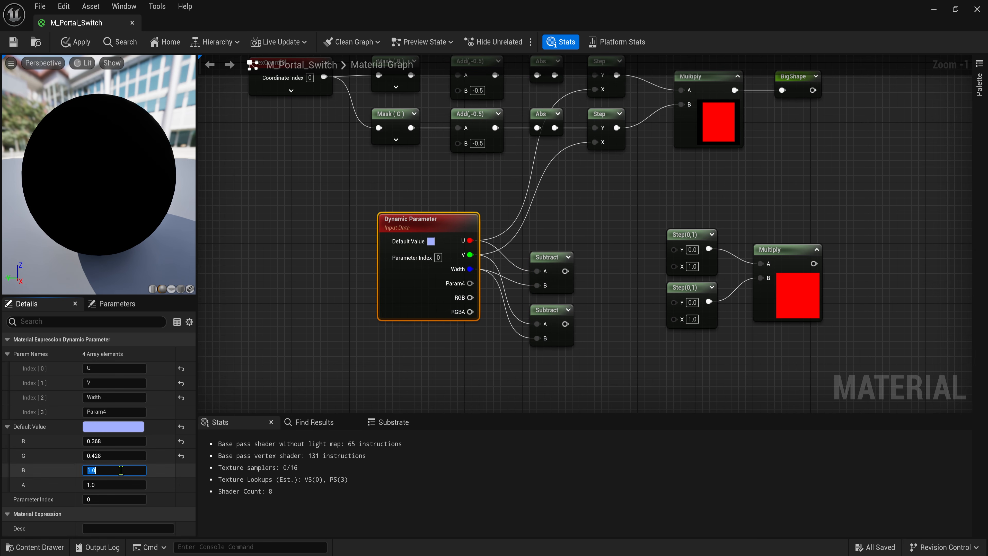
{"action": "type", "text": "0.02"}
{"action": "key", "text": "Return"}
{"action": "left_click", "coordinate": [540, 198]}
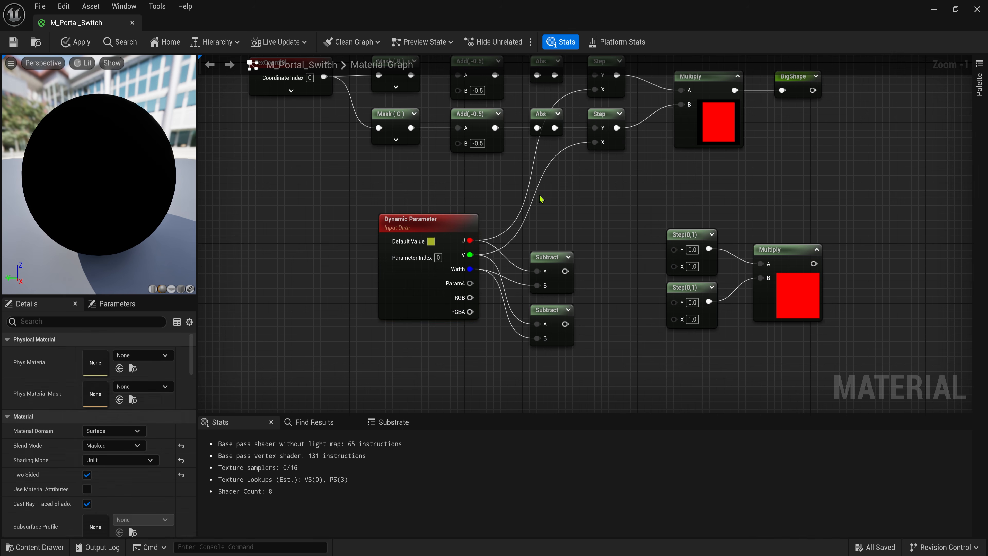
- Wire both Abs outputs into the lower Steps' Y and the Subtracts into their X
{"action": "right_click_drag", "start_coordinate": [601, 295], "coordinate": [565, 328]}
{"action": "left_click_drag", "start_coordinate": [518, 109], "coordinate": [638, 283]}
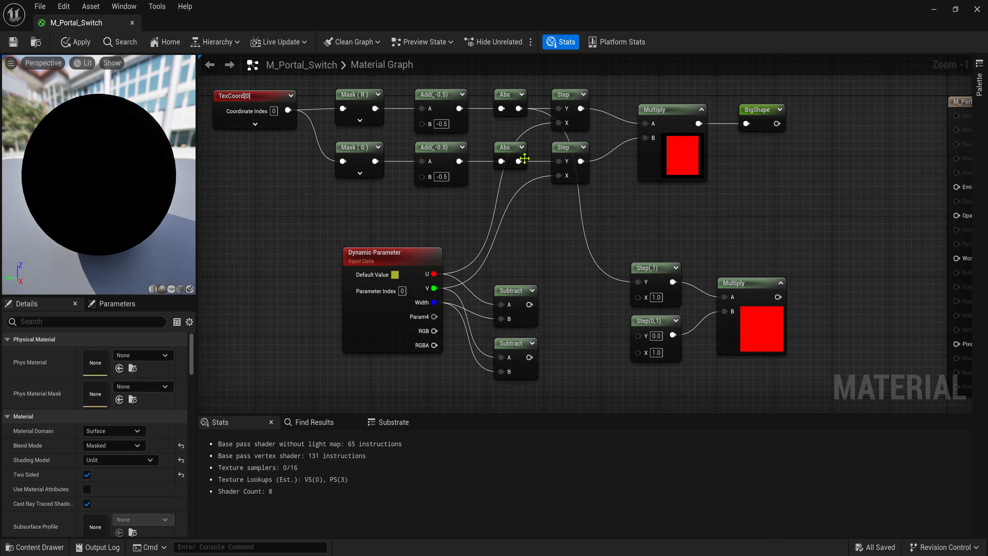
{"action": "left_click_drag", "start_coordinate": [518, 161], "coordinate": [638, 336]}
{"action": "left_click_drag", "start_coordinate": [638, 298], "coordinate": [529, 305]}
{"action": "left_click_drag", "start_coordinate": [530, 357], "coordinate": [638, 351]}
- Create a SmallShape named reroute fed by the lower Multiply
{"action": "right_click_drag", "start_coordinate": [771, 227], "coordinate": [521, 235]}
{"action": "scroll", "coordinate": [521, 235], "scroll_direction": "down", "scroll_amount": 1}
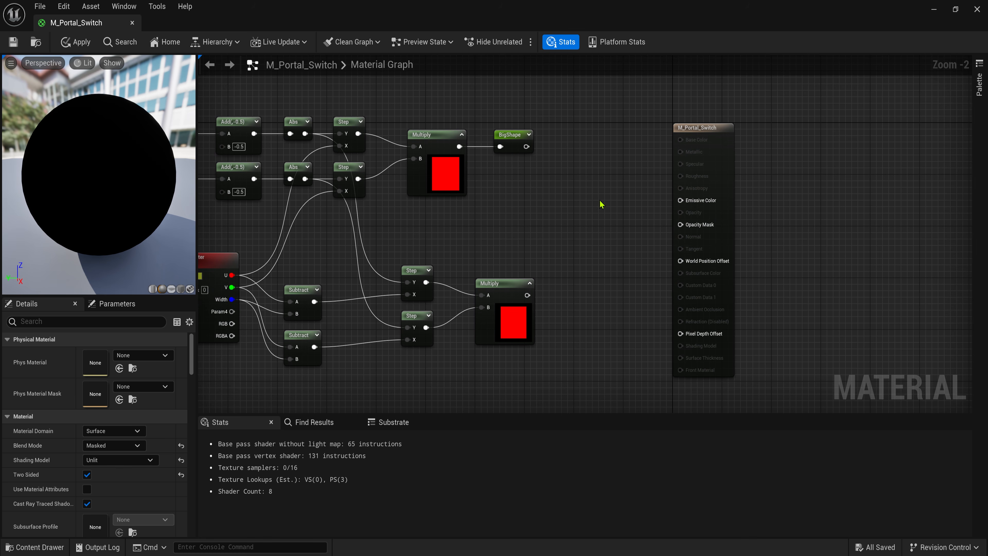
{"action": "right_click", "coordinate": [558, 264]}
{"action": "type", "text": "name"}
{"action": "left_click", "coordinate": [595, 325]}
{"action": "type", "text": "SmallShape"}
{"action": "right_click_drag", "start_coordinate": [596, 327], "coordinate": [600, 301]}
{"action": "left_click_drag", "start_coordinate": [700, 103], "coordinate": [873, 109]}
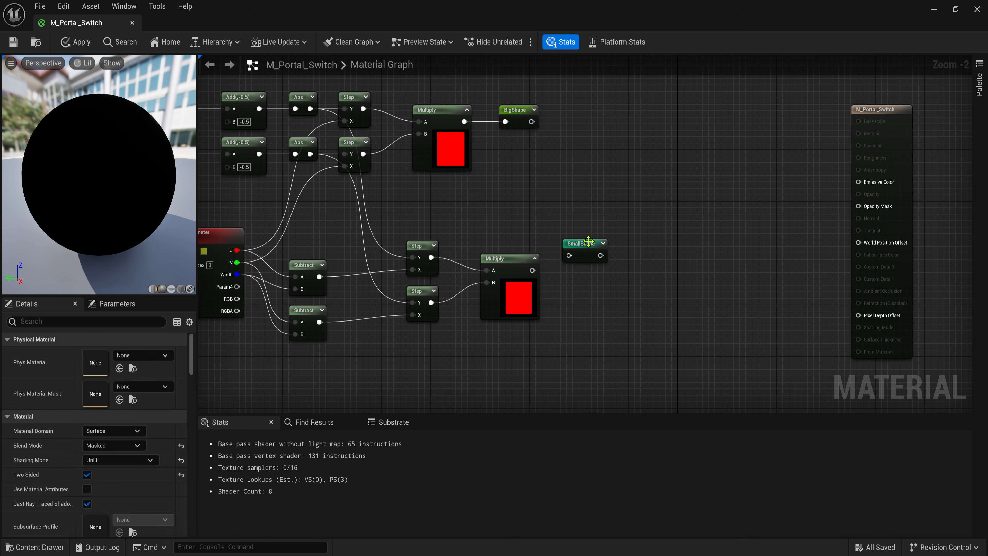
{"action": "left_click_drag", "start_coordinate": [587, 241], "coordinate": [579, 256]}
{"action": "left_click_drag", "start_coordinate": [532, 271], "coordinate": [561, 270]}
- Place BigShape and SmallShape reroute usage nodes near the output
{"action": "right_click_drag", "start_coordinate": [370, 164], "coordinate": [276, 184]}
{"action": "right_click", "coordinate": [570, 171]}
{"action": "left_click", "coordinate": [594, 190]}
{"action": "left_click", "coordinate": [598, 201]}
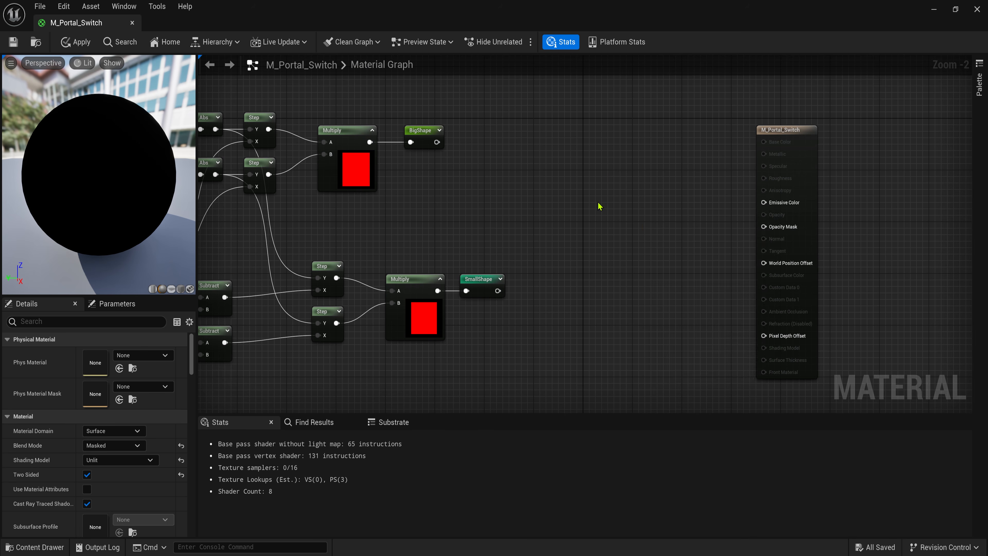
{"action": "right_click", "coordinate": [561, 198]}
{"action": "left_click", "coordinate": [583, 219]}
{"action": "left_click", "coordinate": [585, 237]}
{"action": "scroll", "coordinate": [587, 234], "scroll_direction": "up", "scroll_amount": 2}
{"action": "right_click_drag", "start_coordinate": [587, 234], "coordinate": [514, 265]}
- Subtract SmallShape from BigShape with a Subtract node to form the hollow frame
{"action": "left_click_drag", "start_coordinate": [543, 211], "coordinate": [577, 195]}
{"action": "type", "text": "sub"}
{"action": "key", "text": "Return"}
{"action": "left_click_drag", "start_coordinate": [536, 237], "coordinate": [584, 234]}
{"action": "left_click", "coordinate": [621, 203]}
{"action": "left_click_drag", "start_coordinate": [621, 202], "coordinate": [630, 187]}
- Move the whole shape network left to free empty graph space
{"action": "left_click_drag", "start_coordinate": [472, 158], "coordinate": [584, 269]}
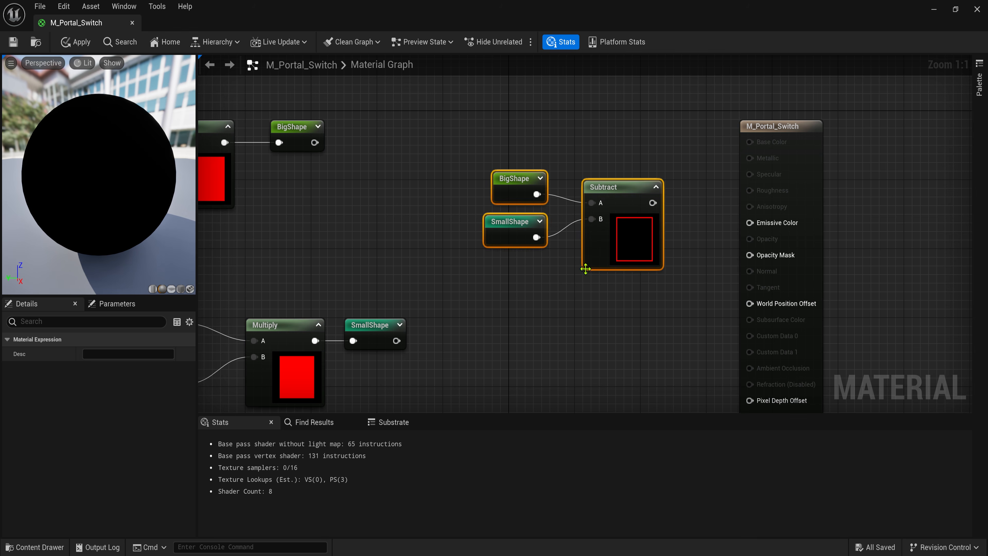
{"action": "right_click_drag", "start_coordinate": [584, 269], "coordinate": [671, 232]}
{"action": "scroll", "coordinate": [671, 232], "scroll_direction": "down", "scroll_amount": 6}
{"action": "left_click_drag", "start_coordinate": [368, 146], "coordinate": [688, 303]}
{"action": "left_click_drag", "start_coordinate": [682, 215], "coordinate": [334, 175]}
{"action": "left_click", "coordinate": [328, 245]}
{"action": "scroll", "coordinate": [327, 245], "scroll_direction": "up", "scroll_amount": 4}
{"action": "scroll", "coordinate": [327, 244], "scroll_direction": "down", "scroll_amount": 2}
{"action": "right_click_drag", "start_coordinate": [328, 244], "coordinate": [443, 213]}
{"action": "scroll", "coordinate": [471, 262], "scroll_direction": "up", "scroll_amount": 1}
- Add a new TexCoord node and feed it into a CustomRotator's UVs
{"action": "key", "text": "u"}
{"action": "left_click", "coordinate": [437, 225]}
{"action": "scroll", "coordinate": [438, 225], "scroll_direction": "up", "scroll_amount": 3}
{"action": "left_click", "coordinate": [458, 215]}
{"action": "type", "text": "cus"}
{"action": "left_click_drag", "start_coordinate": [525, 252], "coordinate": [656, 233]}
{"action": "left_click", "coordinate": [657, 340]}
{"action": "left_click", "coordinate": [601, 190]}
- Wire a Constant node into the CustomRotator's Rotation Angle and set its value
{"action": "right_click_drag", "start_coordinate": [526, 304], "coordinate": [510, 273]}
{"action": "right_click", "coordinate": [509, 273]}
{"action": "left_click", "coordinate": [499, 274]}
{"action": "left_click_drag", "start_coordinate": [556, 300], "coordinate": [636, 250]}
{"action": "left_click_drag", "start_coordinate": [520, 283], "coordinate": [491, 284]}
{"action": "left_click", "coordinate": [509, 304]}
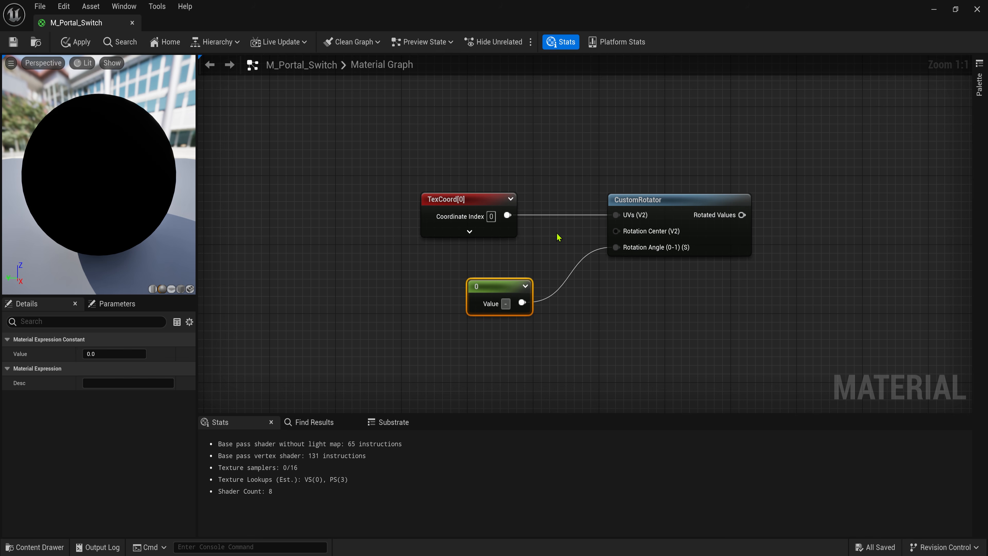
- Mask the rotator's Rotated Values to the R channel with a Component Mask
{"action": "left_click", "coordinate": [652, 158]}
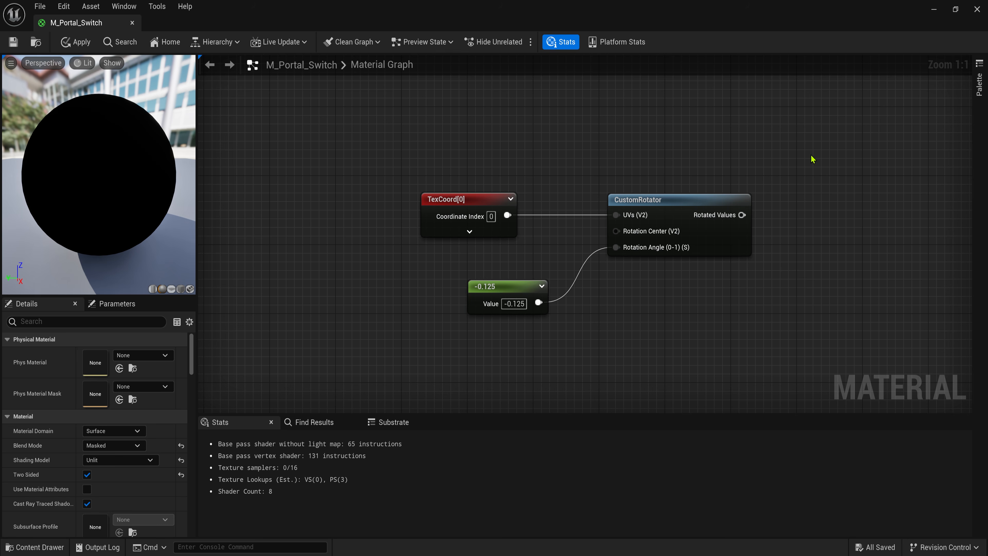
{"action": "right_click_drag", "start_coordinate": [811, 157], "coordinate": [639, 166]}
{"action": "type", "text": "com"}
{"action": "left_click_drag", "start_coordinate": [569, 224], "coordinate": [643, 209]}
{"action": "key", "text": "Return"}
{"action": "left_click", "coordinate": [86, 368]}
{"action": "left_click", "coordinate": [671, 217]}
{"action": "right_click_drag", "start_coordinate": [736, 204], "coordinate": [524, 203]}
{"action": "left_click", "coordinate": [525, 204]}
- Add a Multiply node after the Mask (R) node, aligned in the chain
{"action": "left_click", "coordinate": [427, 219]}
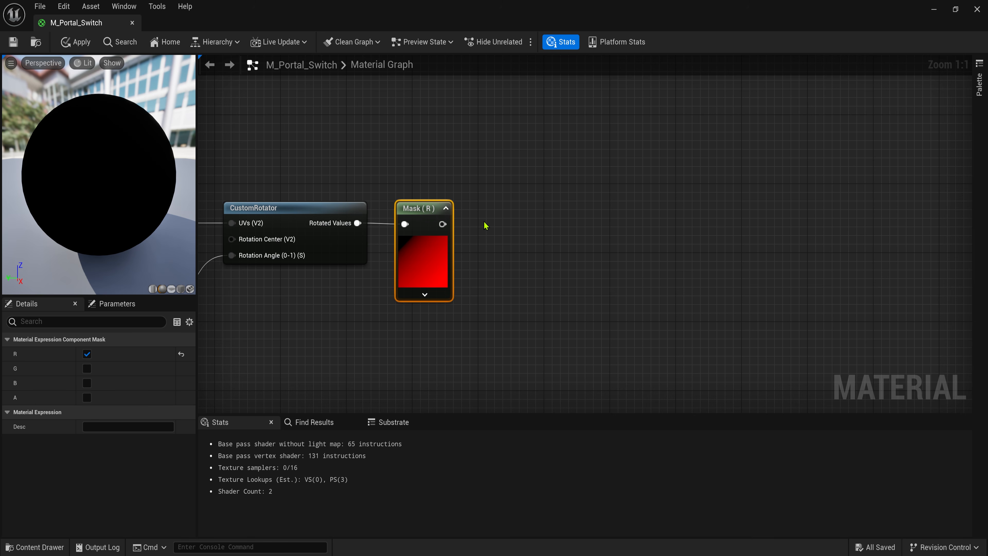
{"action": "left_click", "coordinate": [492, 212]}
{"action": "left_click_drag", "start_coordinate": [516, 231], "coordinate": [511, 224]}
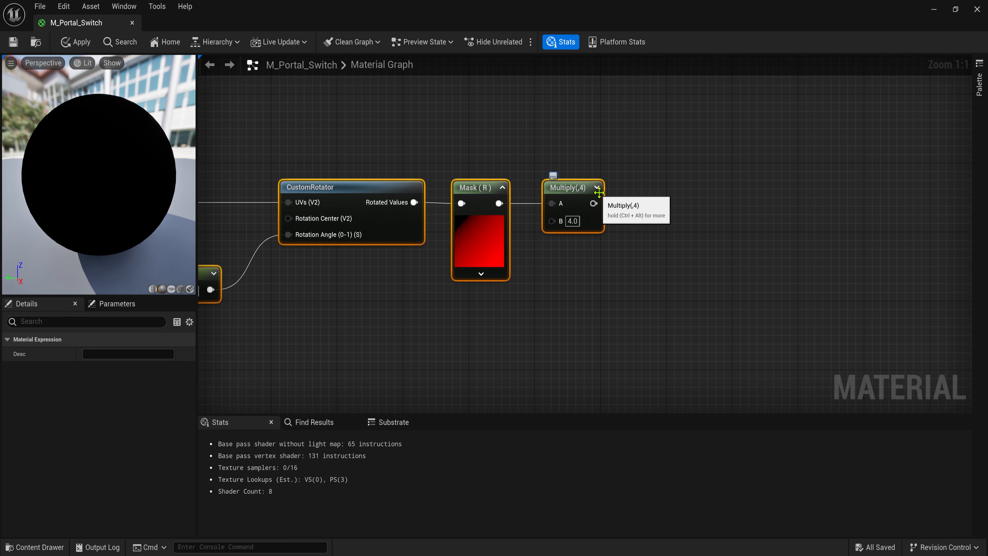
{"action": "left_click", "coordinate": [598, 187]}
{"action": "right_click_drag", "start_coordinate": [699, 198], "coordinate": [607, 198]}
{"action": "left_click", "coordinate": [606, 198]}
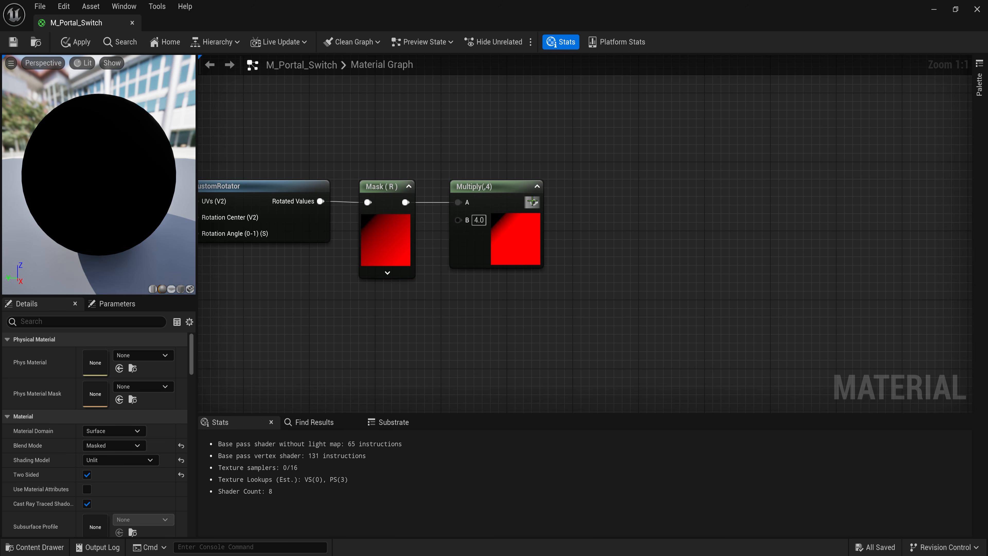
- Add a Subtract node with B set to 2 after the Multiply
{"action": "left_click_drag", "start_coordinate": [532, 201], "coordinate": [613, 212]}
{"action": "type", "text": "sub"}
{"action": "key", "text": "Return"}
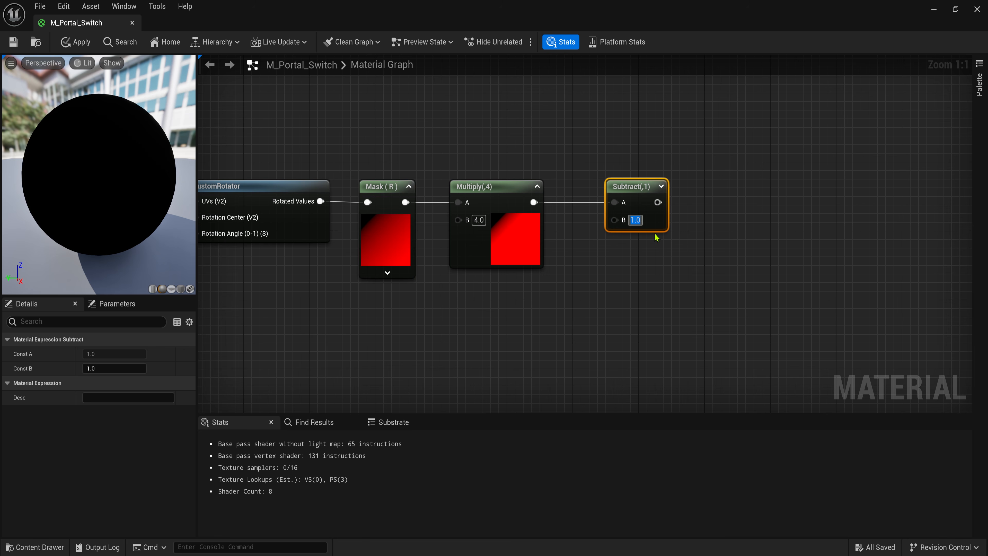
{"action": "key", "text": "Return"}
{"action": "left_click", "coordinate": [660, 186]}
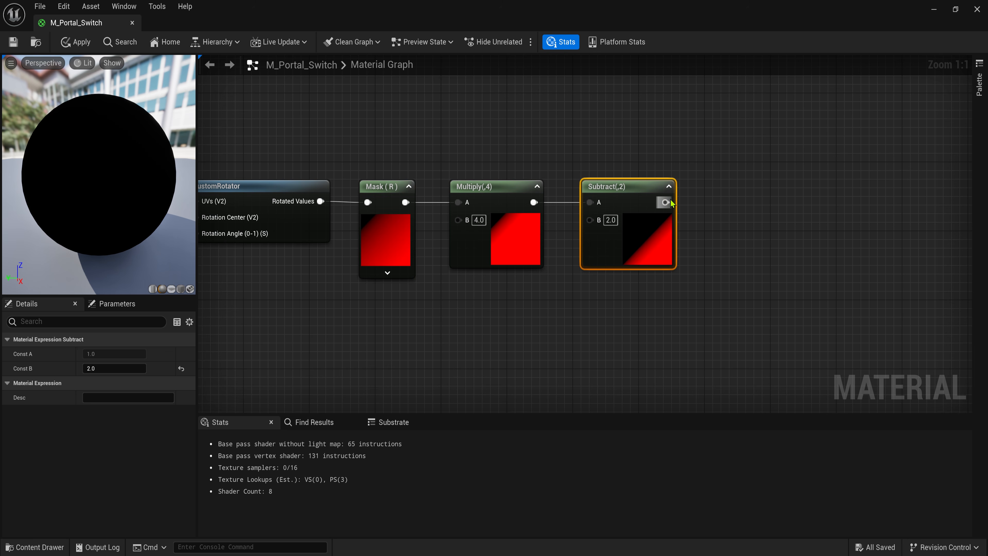
{"action": "right_click_drag", "start_coordinate": [662, 202], "coordinate": [612, 205]}
- Chain Abs and 1-x nodes after the Subtract, aligned in a row
{"action": "left_click_drag", "start_coordinate": [614, 206], "coordinate": [695, 193]}
{"action": "type", "text": "abs"}
{"action": "key", "text": "Return"}
{"action": "left_click", "coordinate": [713, 209]}
{"action": "right_click_drag", "start_coordinate": [765, 181], "coordinate": [664, 175]}
{"action": "left_click", "coordinate": [664, 175]}
{"action": "left_click_drag", "start_coordinate": [615, 198], "coordinate": [692, 183]}
{"action": "type", "text": "1-"}
{"action": "key", "text": "Return"}
{"action": "left_click", "coordinate": [668, 204]}
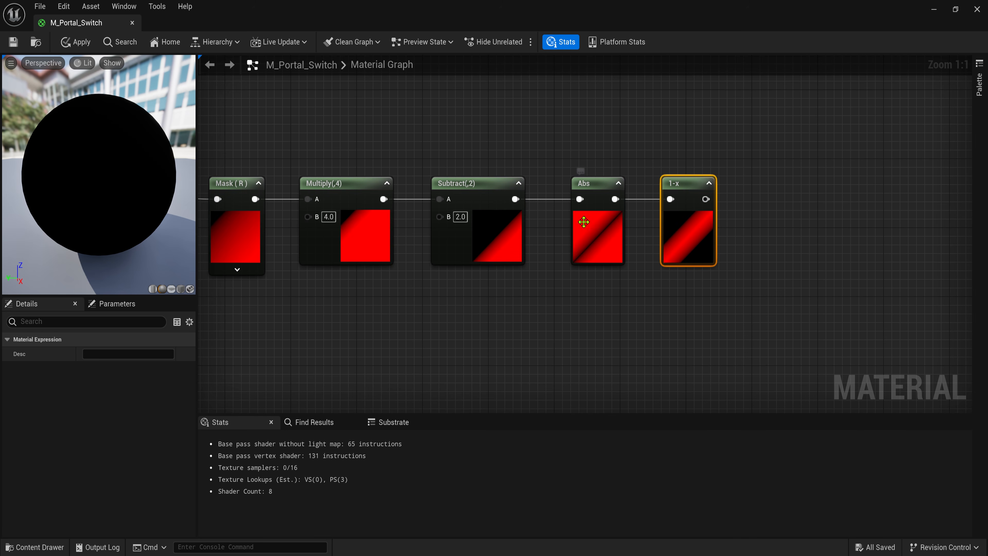
- Add a constant 4 and wire it into Multiply's B input
{"action": "right_click_drag", "start_coordinate": [514, 314], "coordinate": [513, 293]}
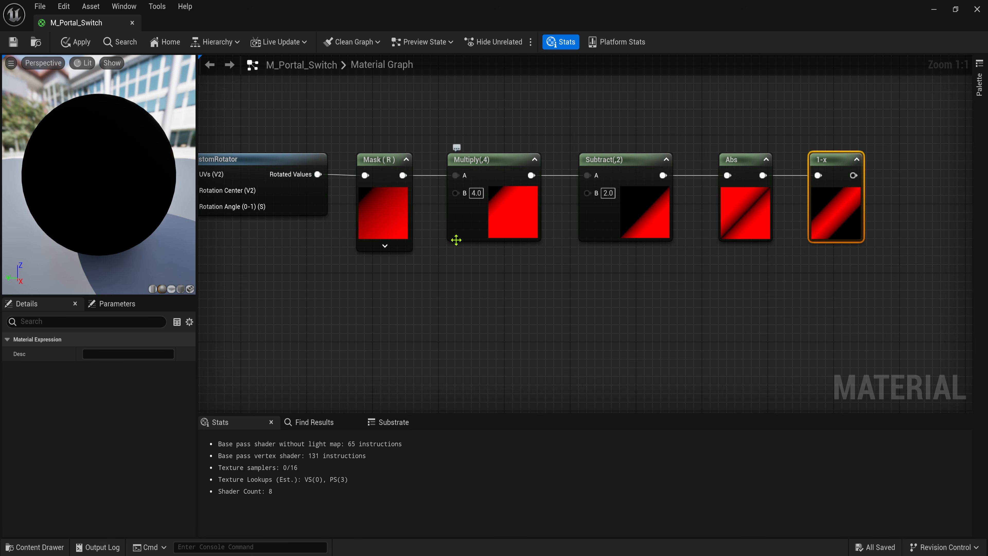
{"action": "left_click_drag", "start_coordinate": [645, 111], "coordinate": [452, 191]}
{"action": "key", "text": "1"}
{"action": "left_click", "coordinate": [409, 284]}
{"action": "type", "text": "4"}
{"action": "left_click_drag", "start_coordinate": [425, 304], "coordinate": [587, 193]}
- Halve the constant 4 with a Divide node feeding Subtract's B
{"action": "key", "text": "d"}
{"action": "left_click", "coordinate": [493, 288]}
{"action": "scroll", "coordinate": [551, 261], "scroll_direction": "down", "scroll_amount": 2}
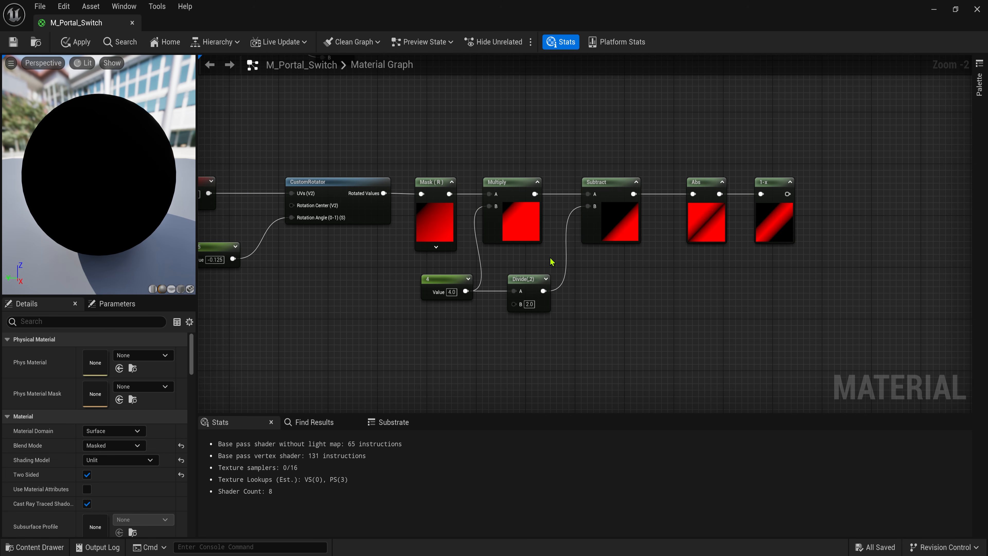
{"action": "scroll", "coordinate": [597, 206], "scroll_direction": "up", "scroll_amount": 2}
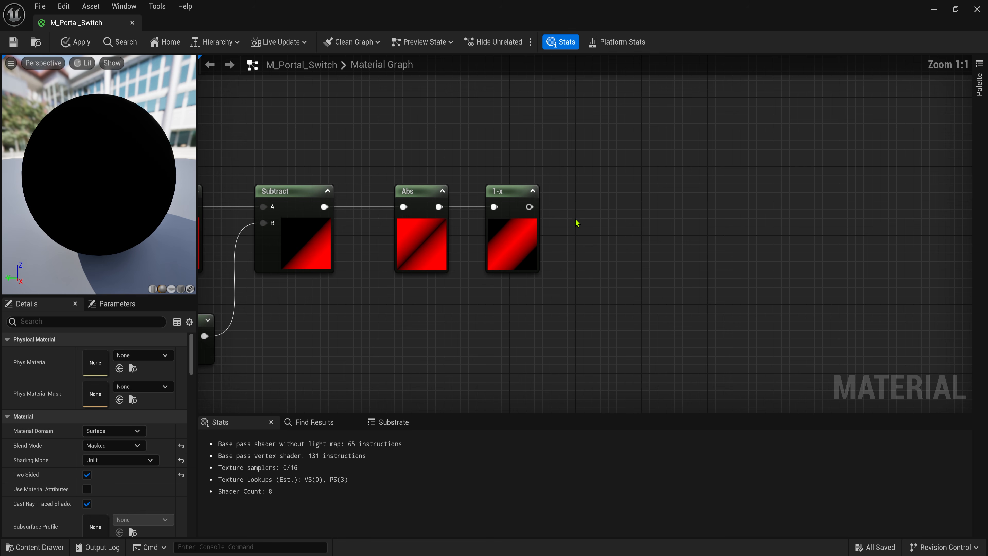
- Multiply the 1-x output by a new constant 6
{"action": "key", "text": "m"}
{"action": "left_click", "coordinate": [604, 208]}
{"action": "left_click_drag", "start_coordinate": [515, 207], "coordinate": [506, 207]}
{"action": "left_click_drag", "start_coordinate": [521, 206], "coordinate": [614, 231]}
{"action": "left_click_drag", "start_coordinate": [634, 219], "coordinate": [604, 305]}
{"action": "key", "text": "1"}
{"action": "left_click", "coordinate": [547, 285]}
{"action": "type", "text": "6"}
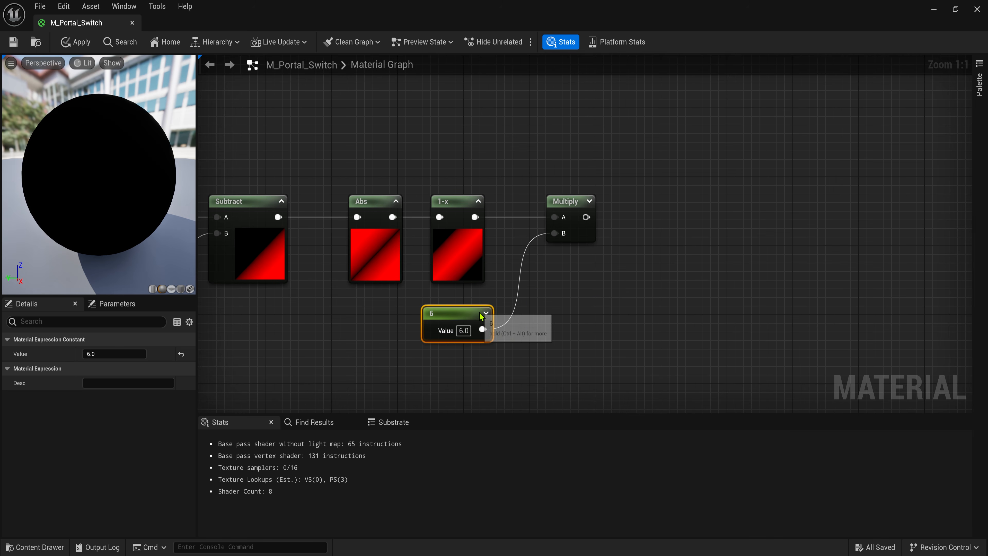
{"action": "left_click", "coordinate": [549, 272]}
- Add a Floor node after the Multiply
{"action": "left_click_drag", "start_coordinate": [586, 217], "coordinate": [621, 216]}
{"action": "type", "text": "dlo"}
{"action": "key", "text": "BackSpace"}
{"action": "key", "text": "BackSpace"}
{"action": "key", "text": "BackSpace"}
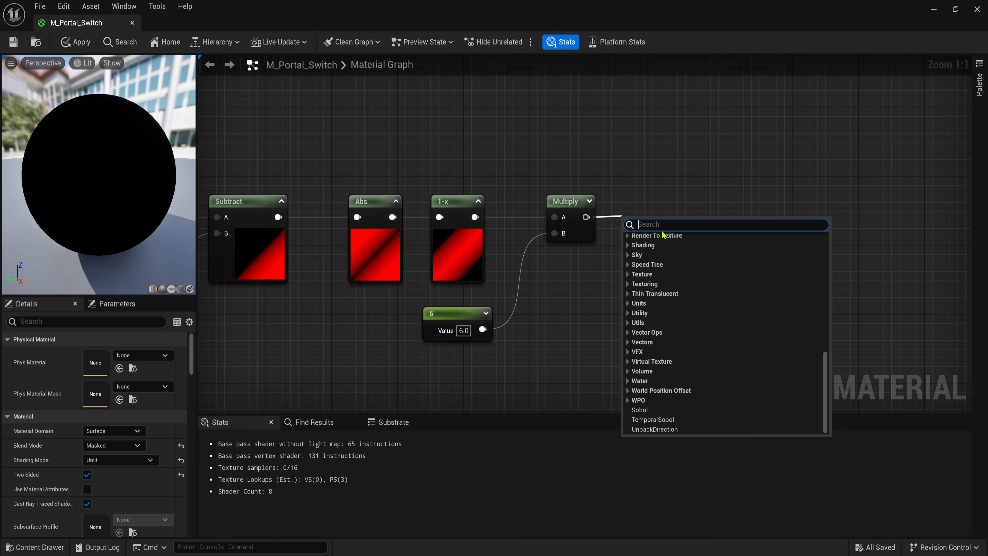
{"action": "type", "text": "floor"}
{"action": "key", "text": "Return"}
- Divide the Floor result by the constant 6 with a Divide node
{"action": "key", "text": "q"}
{"action": "left_click", "coordinate": [689, 201]}
{"action": "key", "text": "q"}
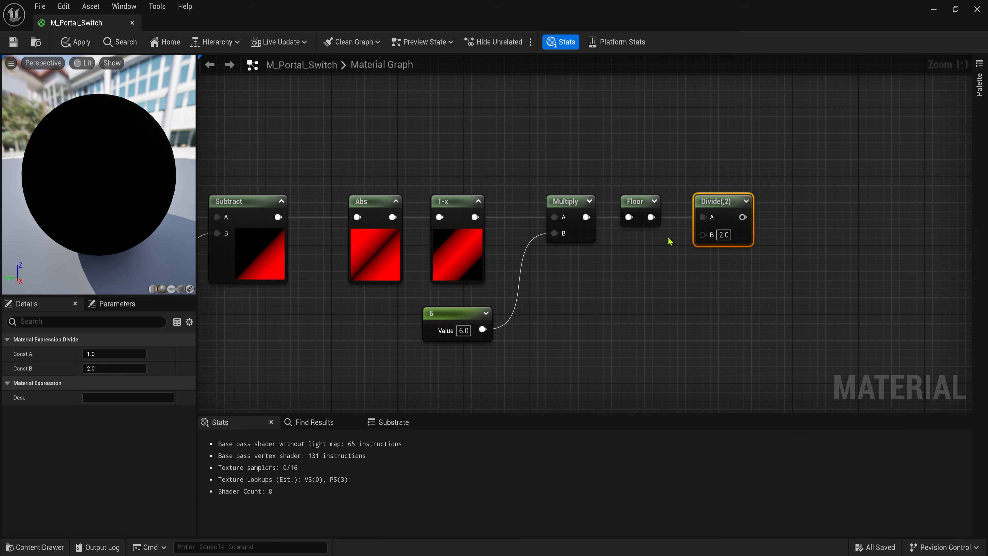
{"action": "left_click_drag", "start_coordinate": [714, 235], "coordinate": [714, 236]}
{"action": "right_click_drag", "start_coordinate": [804, 206], "coordinate": [664, 222]}
{"action": "left_click", "coordinate": [665, 222]}
{"action": "left_click", "coordinate": [594, 215]}
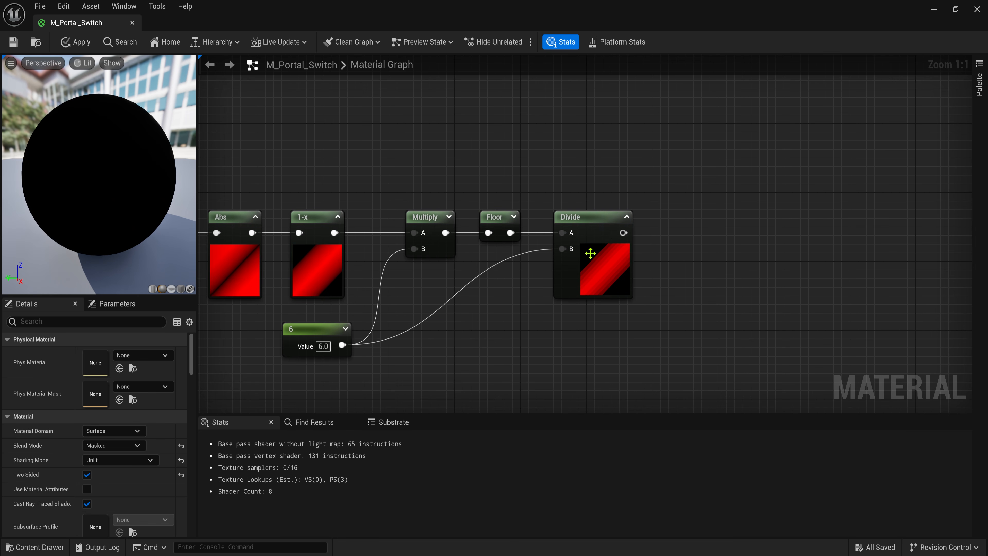
{"action": "right_click_drag", "start_coordinate": [603, 130], "coordinate": [605, 185]}
{"action": "right_click", "coordinate": [493, 167]}
- Add a Dynamic Parameter and a Lerp with the Divide result in Alpha
{"action": "type", "text": "dy"}
{"action": "left_click", "coordinate": [528, 226]}
{"action": "left_click_drag", "start_coordinate": [526, 172], "coordinate": [490, 128]}
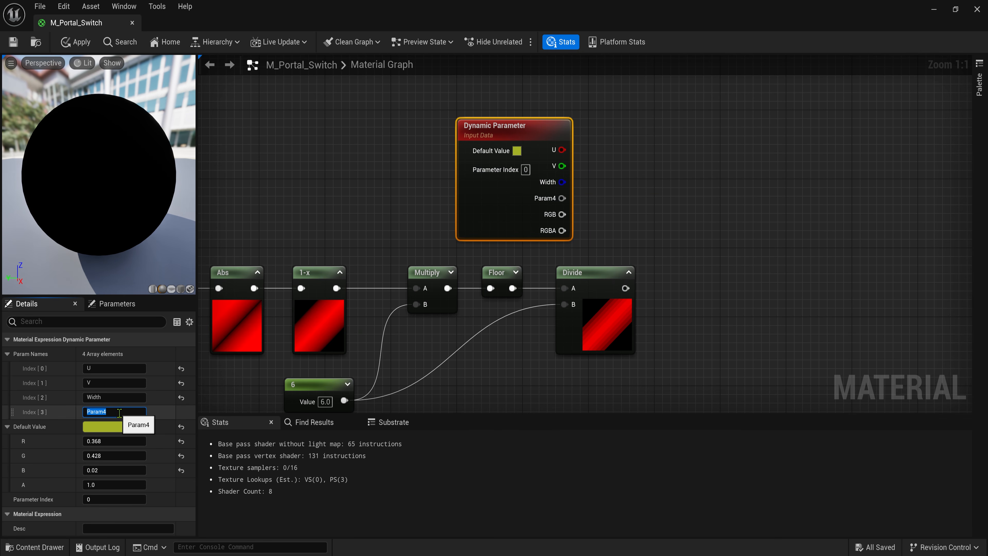
{"action": "left_click", "coordinate": [684, 191]}
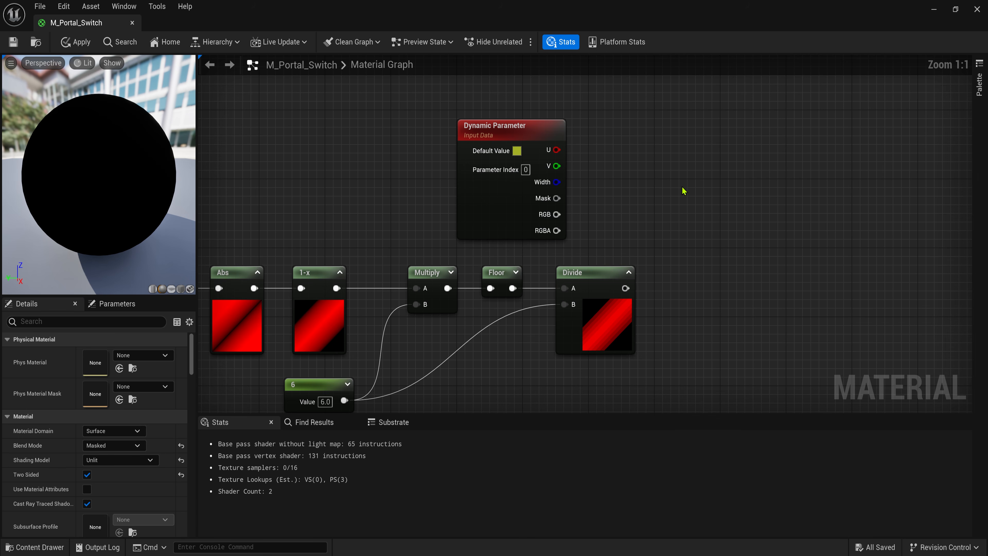
{"action": "left_click", "coordinate": [705, 158]}
{"action": "left_click_drag", "start_coordinate": [712, 228], "coordinate": [712, 216]}
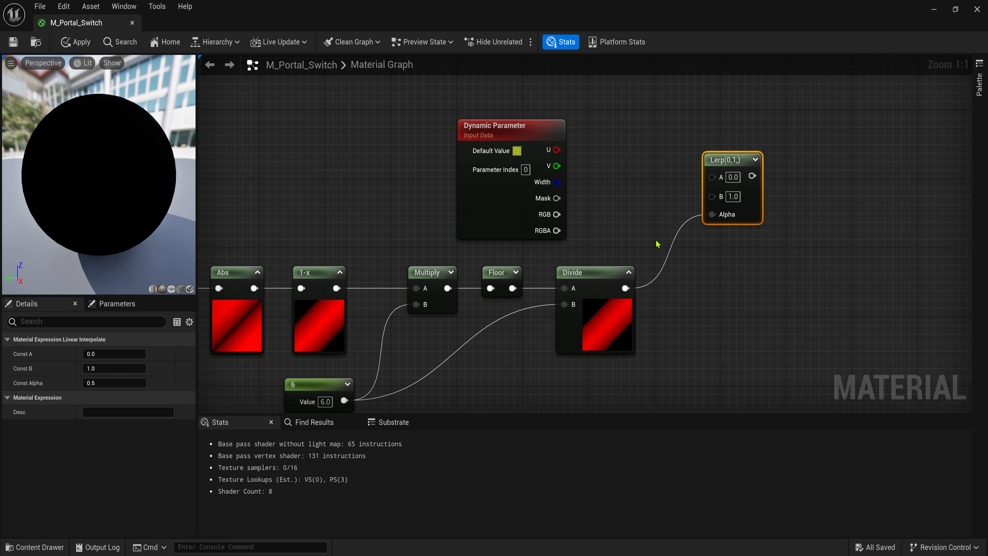
{"action": "left_click", "coordinate": [606, 272]}
{"action": "left_click", "coordinate": [756, 160]}
{"action": "left_click_drag", "start_coordinate": [751, 159], "coordinate": [750, 143]}
- Wire the Dynamic Parameter's Mask output into Lerp's A input
{"action": "left_click_drag", "start_coordinate": [527, 224], "coordinate": [528, 166]}
{"action": "right_click_drag", "start_coordinate": [599, 152], "coordinate": [566, 171]}
{"action": "left_click", "coordinate": [578, 194]}
{"action": "left_click_drag", "start_coordinate": [475, 192], "coordinate": [680, 205]}
{"action": "left_click_drag", "start_coordinate": [408, 199], "coordinate": [408, 208]}
{"action": "left_click", "coordinate": [519, 217]}
- Feed Mask minus 0.5 through a Subtract node into Lerp's B input
{"action": "left_click_drag", "start_coordinate": [475, 200], "coordinate": [526, 230]}
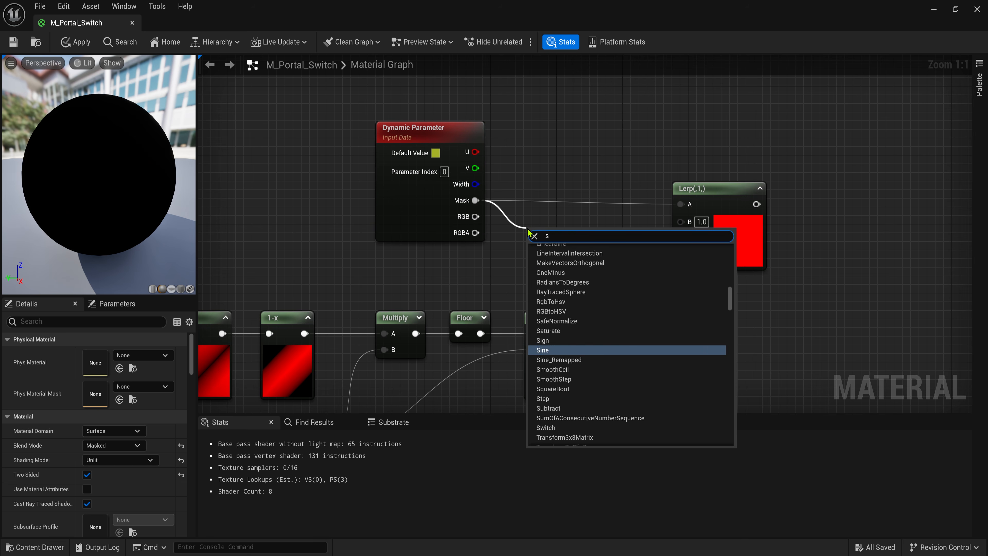
{"action": "type", "text": "sub"}
{"action": "left_click", "coordinate": [563, 261]}
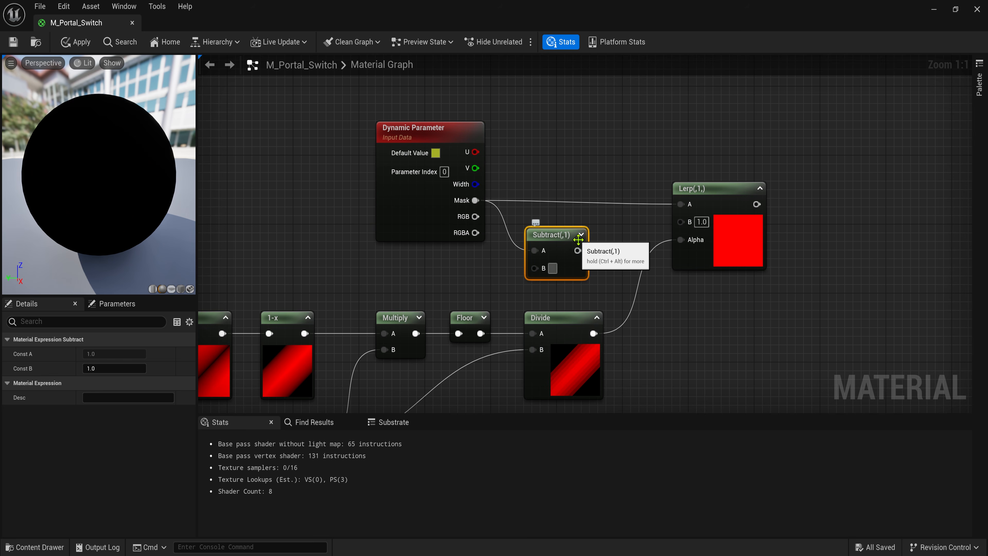
{"action": "left_click_drag", "start_coordinate": [560, 234], "coordinate": [680, 221]}
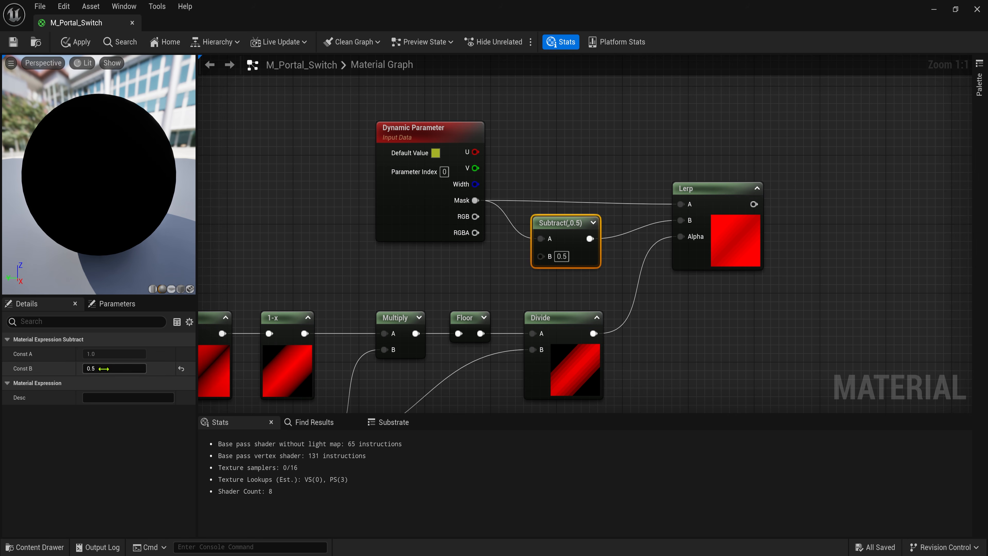
{"action": "left_click", "coordinate": [423, 212]}
{"action": "left_click", "coordinate": [115, 484]}
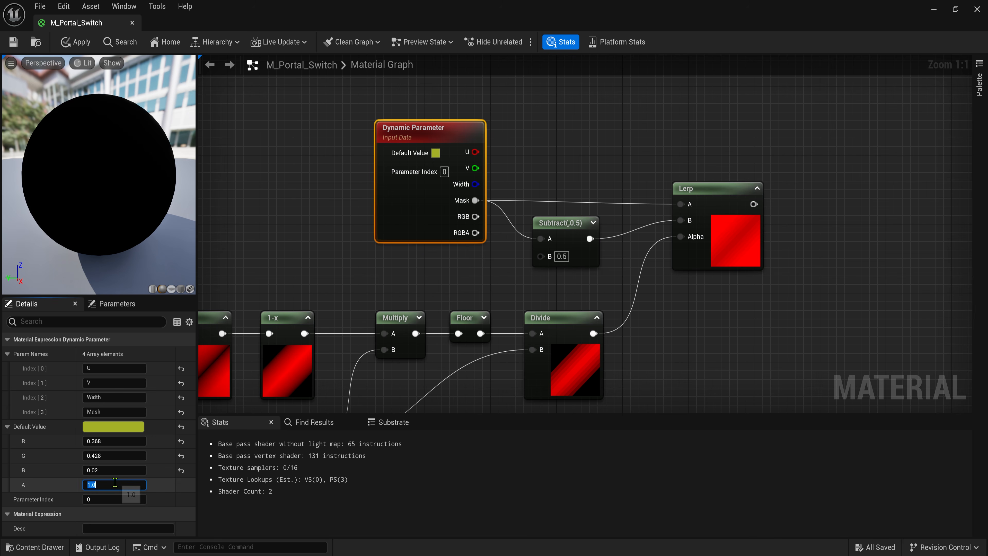
{"action": "type", "text": "0.5"}
{"action": "key", "text": "Tab"}
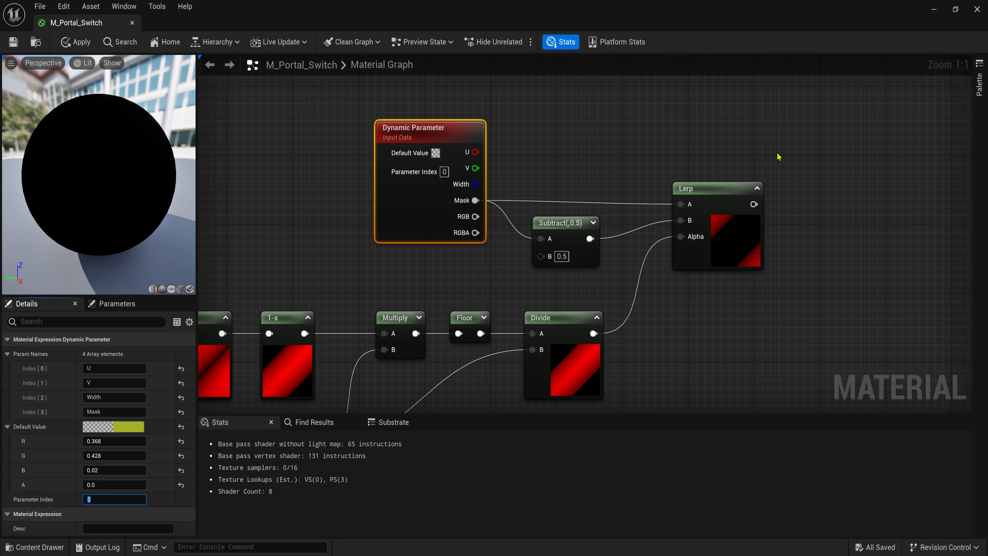
- Multiply the Lerp output by 0.2
{"action": "right_click_drag", "start_coordinate": [806, 207], "coordinate": [604, 214]}
{"action": "left_click", "coordinate": [604, 215]}
{"action": "key", "text": "m"}
{"action": "left_click", "coordinate": [618, 206]}
{"action": "left_click_drag", "start_coordinate": [644, 226], "coordinate": [749, 204]}
{"action": "left_click", "coordinate": [641, 230]}
{"action": "type", "text": "10.2"}
{"action": "key", "text": "Return"}
- Add a Sine node after the Multiply, aligned with the chain
{"action": "left_click", "coordinate": [750, 196]}
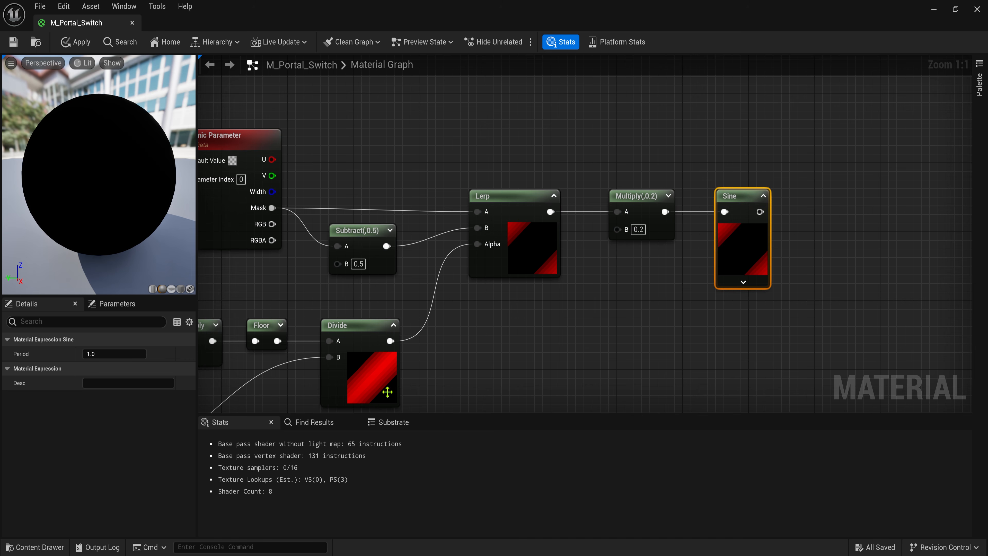
{"action": "right_click_drag", "start_coordinate": [386, 392], "coordinate": [432, 375]}
{"action": "left_click", "coordinate": [253, 206]}
{"action": "left_click_drag", "start_coordinate": [119, 484], "coordinate": [110, 483]}
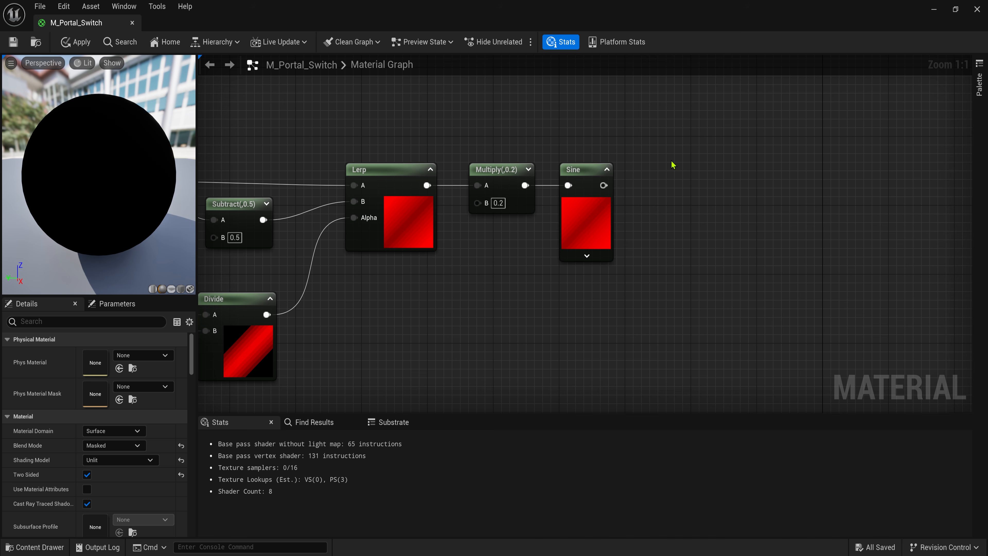
{"action": "left_click_drag", "start_coordinate": [655, 135], "coordinate": [520, 285]}
{"action": "left_click", "coordinate": [533, 284]}
- Clamp the Sine output with a Saturate node
{"action": "left_click_drag", "start_coordinate": [603, 185], "coordinate": [641, 183]}
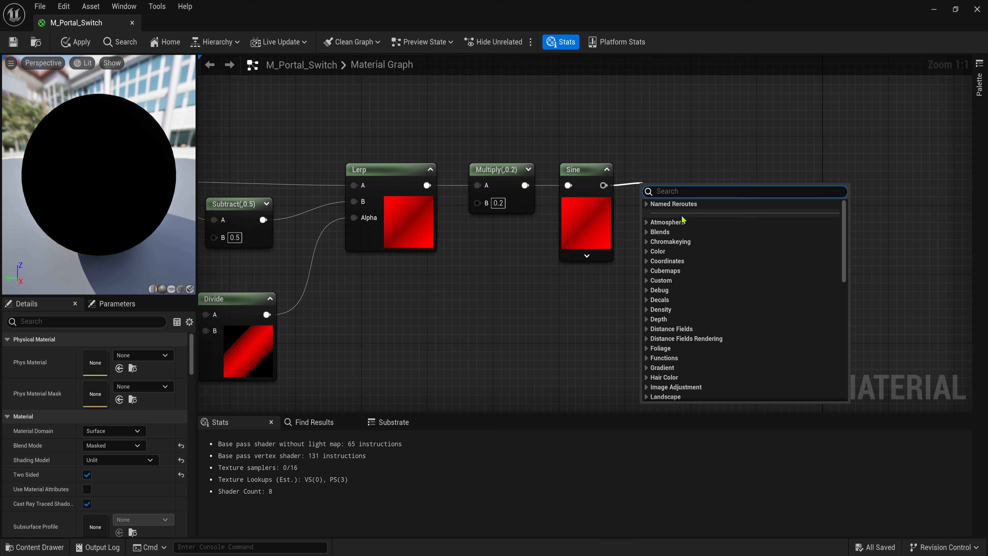
{"action": "type", "text": "sat"}
{"action": "left_click", "coordinate": [678, 301]}
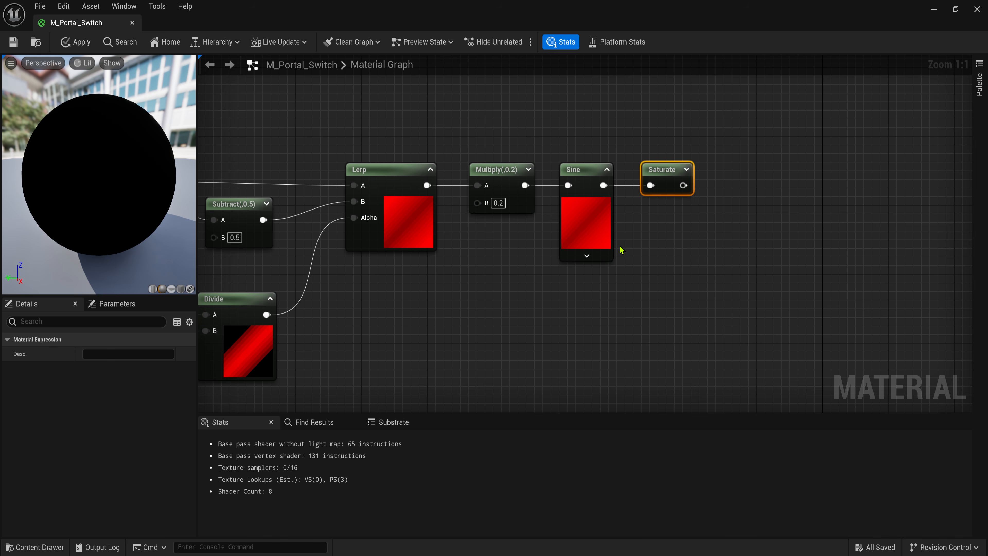
{"action": "left_click", "coordinate": [799, 193]}
{"action": "right_click_drag", "start_coordinate": [800, 194], "coordinate": [697, 206]}
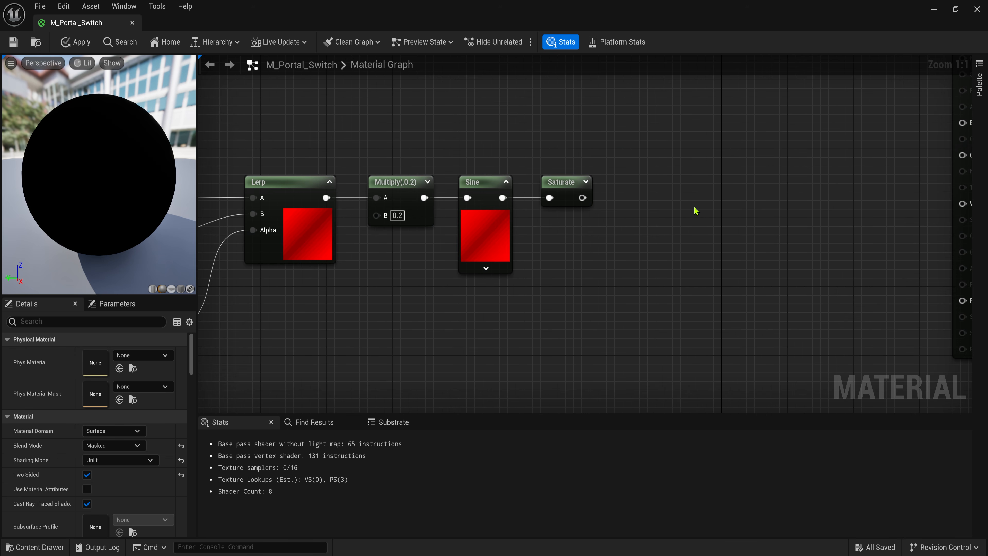
{"action": "right_click_drag", "start_coordinate": [443, 337], "coordinate": [481, 275]}
- Add a TexCoord node below the chain feeding a ComponentMask set to the G channel
{"action": "left_click", "coordinate": [483, 278]}
{"action": "left_click_drag", "start_coordinate": [568, 296], "coordinate": [600, 296]}
{"action": "type", "text": "com"}
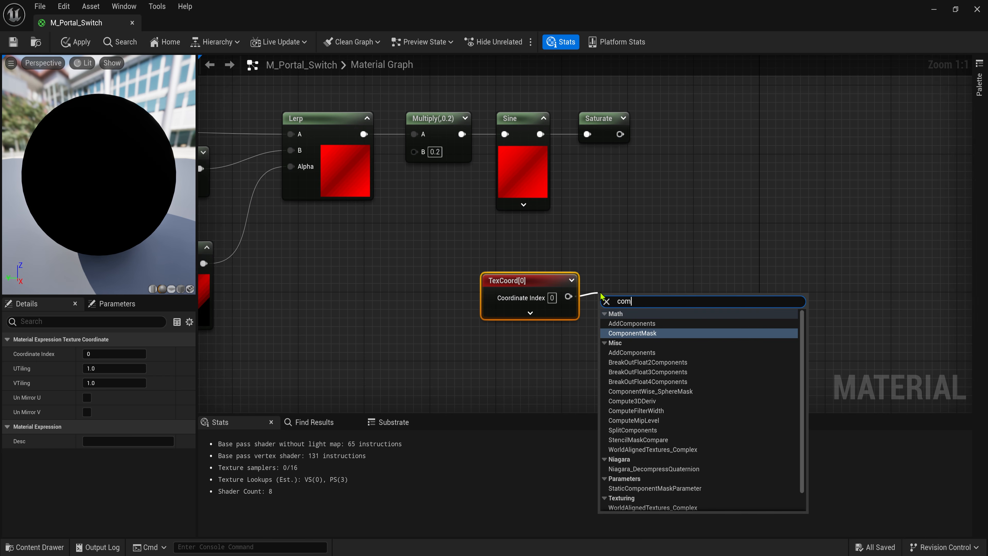
{"action": "left_click", "coordinate": [627, 332]}
{"action": "left_click", "coordinate": [87, 354]}
{"action": "right_click_drag", "start_coordinate": [741, 248], "coordinate": [662, 260]}
{"action": "left_click", "coordinate": [662, 260]}
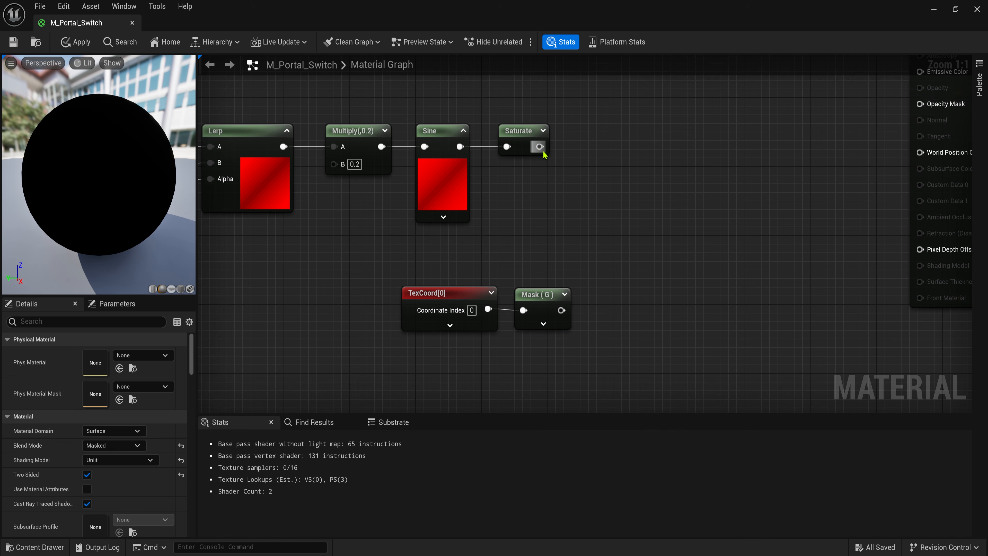
- Add a Subtract node after Saturate with the G Mask wired into its B input
{"action": "type", "text": "s"}
{"action": "left_click_drag", "start_coordinate": [540, 147], "coordinate": [641, 148]}
{"action": "type", "text": "ub"}
{"action": "key", "text": "Return"}
{"action": "left_click_drag", "start_coordinate": [589, 267], "coordinate": [469, 321]}
{"action": "left_click_drag", "start_coordinate": [469, 321], "coordinate": [443, 321]}
{"action": "left_click", "coordinate": [558, 321]}
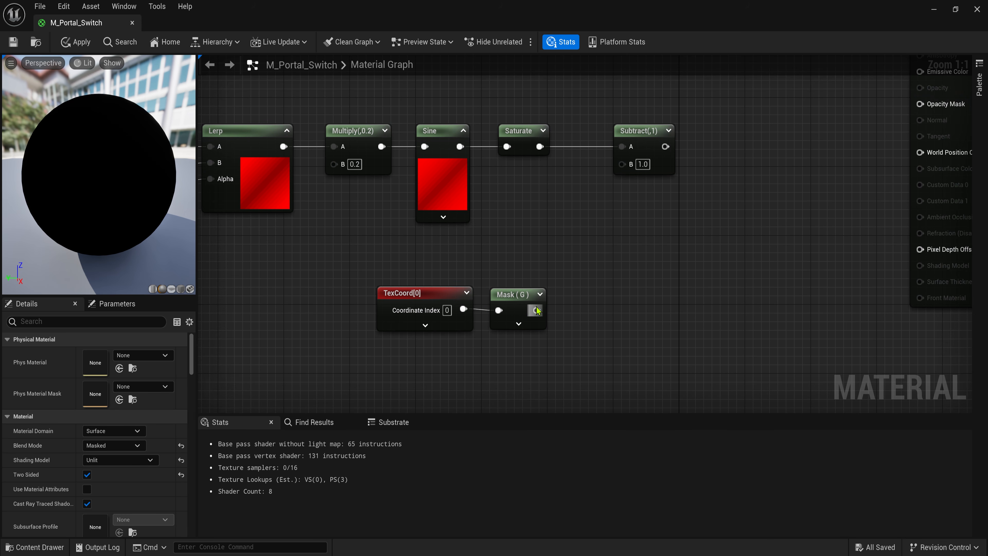
{"action": "left_click_drag", "start_coordinate": [537, 310], "coordinate": [621, 163]}
{"action": "left_click", "coordinate": [658, 131]}
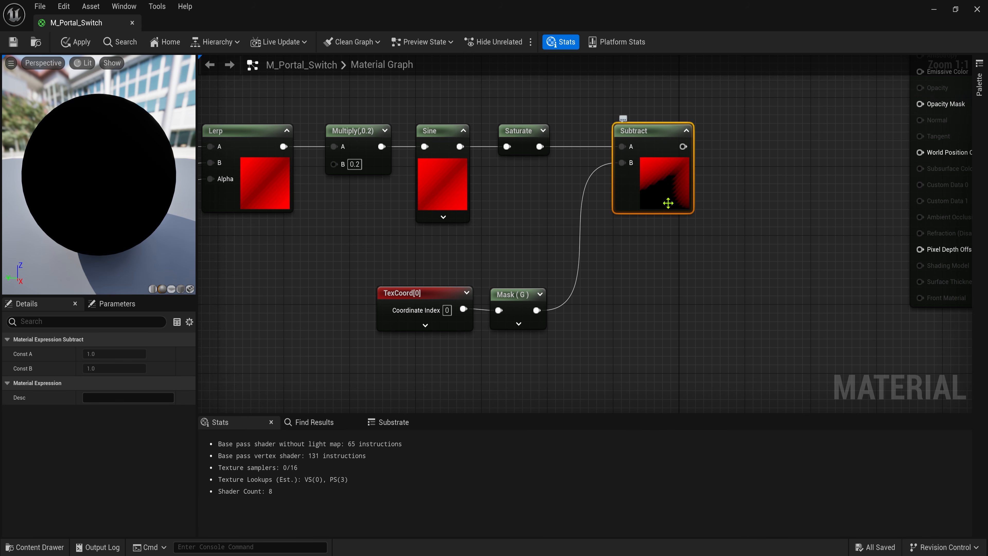
- Create a 1-x node from the Mask and a duplicate Subtract computing Saturate minus 1-x
{"action": "left_click_drag", "start_coordinate": [537, 298], "coordinate": [576, 344]}
{"action": "type", "text": "1-x"}
{"action": "left_click", "coordinate": [579, 152]}
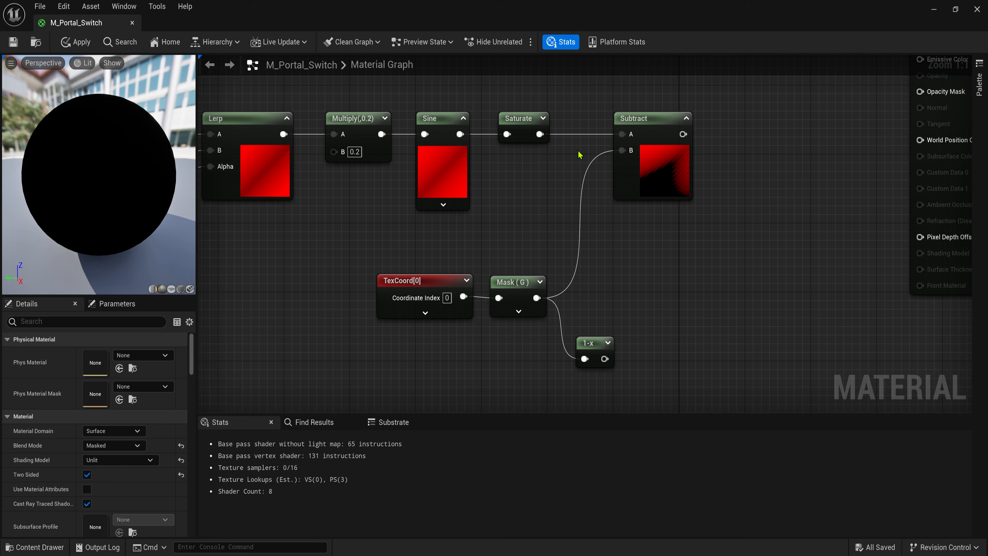
{"action": "left_click_drag", "start_coordinate": [649, 124], "coordinate": [649, 124]}
{"action": "key", "text": "ctrl+c"}
{"action": "key", "text": "ctrl+v"}
{"action": "left_click_drag", "start_coordinate": [539, 134], "coordinate": [663, 281]}
{"action": "left_click_drag", "start_coordinate": [699, 269], "coordinate": [699, 286]}
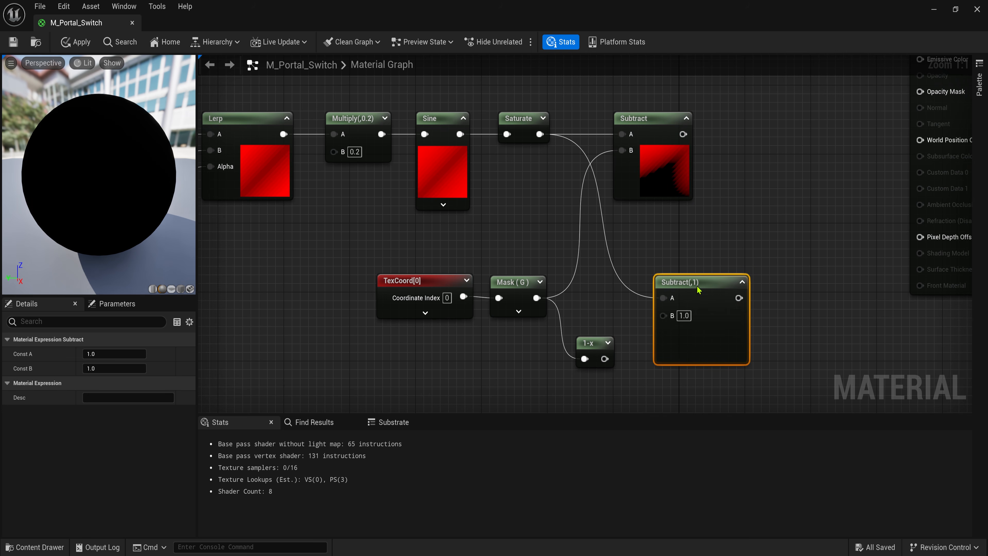
{"action": "left_click_drag", "start_coordinate": [604, 359], "coordinate": [667, 344]}
{"action": "left_click_drag", "start_coordinate": [592, 343], "coordinate": [587, 351]}
{"action": "left_click_drag", "start_coordinate": [678, 188], "coordinate": [702, 188]}
{"action": "left_click", "coordinate": [754, 218]}
- Add a Ceil node after each of the two Subtract nodes
{"action": "right_click_drag", "start_coordinate": [754, 219], "coordinate": [594, 234]}
{"action": "left_click_drag", "start_coordinate": [548, 149], "coordinate": [588, 148]}
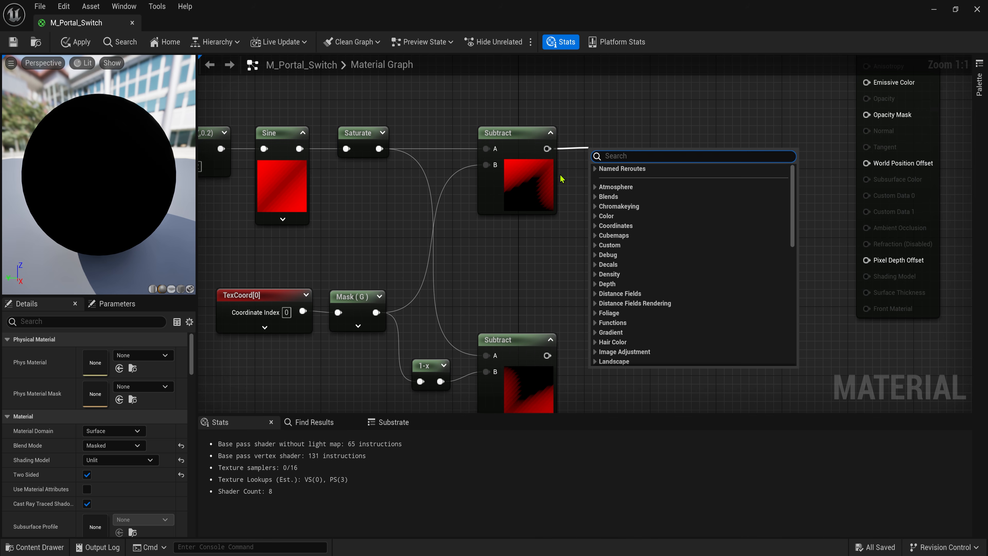
{"action": "type", "text": "ceil"}
{"action": "key", "text": "Return"}
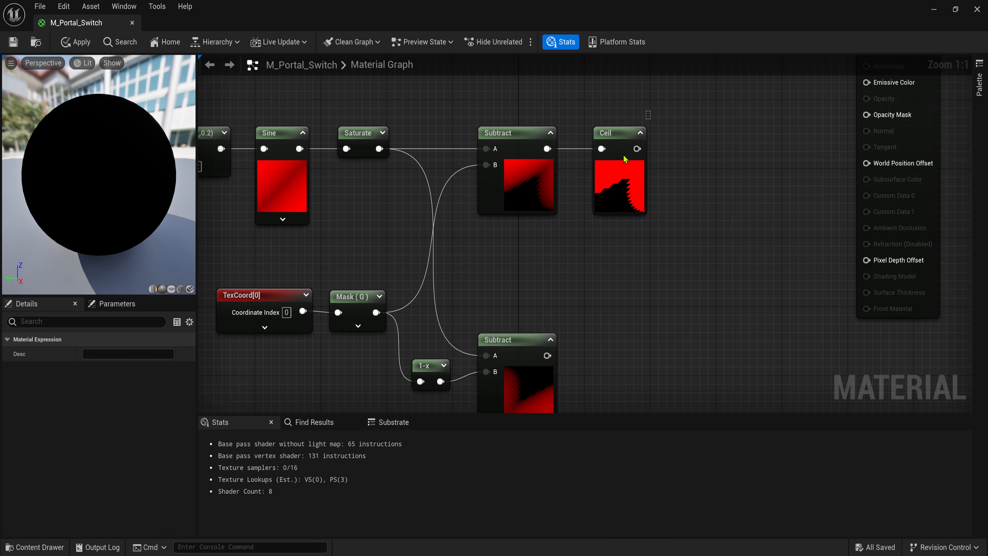
{"action": "right_click_drag", "start_coordinate": [628, 336], "coordinate": [631, 227]}
{"action": "key", "text": "ctrl+d"}
{"action": "left_click_drag", "start_coordinate": [550, 246], "coordinate": [620, 230]}
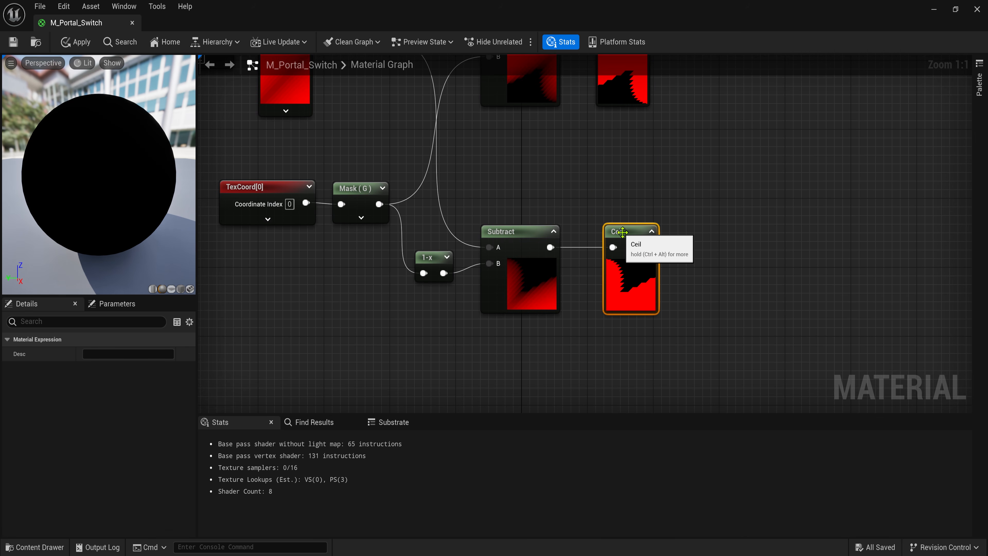
{"action": "scroll", "coordinate": [627, 172], "scroll_direction": "down", "scroll_amount": 2}
{"action": "scroll", "coordinate": [627, 172], "scroll_direction": "up", "scroll_amount": 1}
- Create two Named Reroute Declaration nodes named Top and Down
{"action": "right_click", "coordinate": [570, 179]}
{"action": "type", "text": "named"}
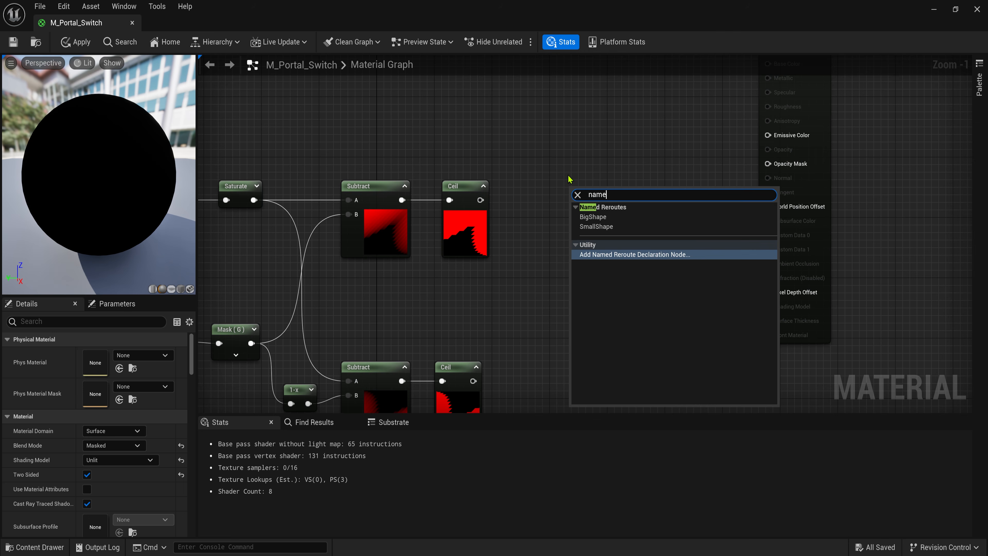
{"action": "key", "text": "Return"}
{"action": "type", "text": "Top"}
{"action": "key", "text": "Return"}
{"action": "right_click", "coordinate": [571, 345]}
{"action": "type", "text": "named"}
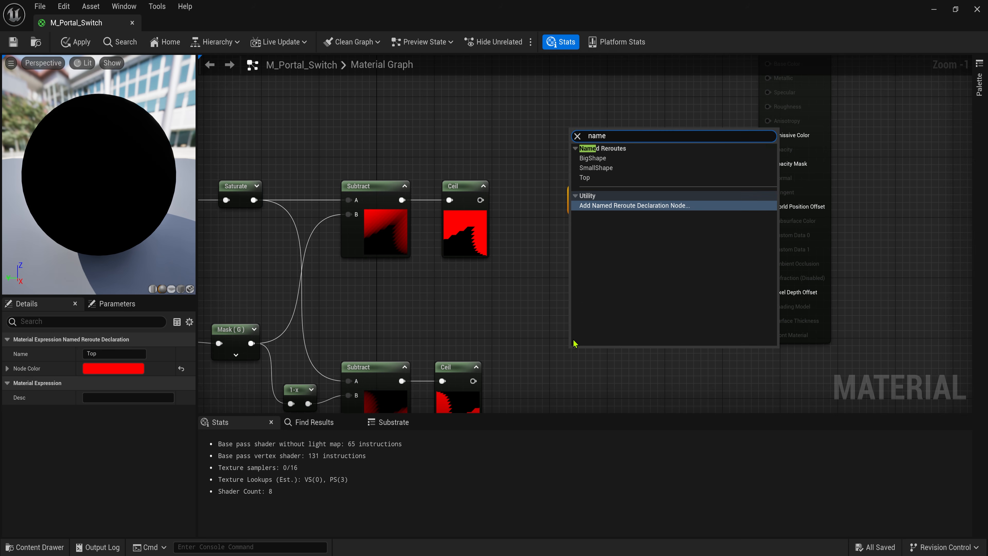
{"action": "key", "text": "Return"}
{"action": "type", "text": "Down"}
{"action": "key", "text": "Return"}
- Wire the lower Ceil into Down and the upper Ceil into Top, aligning them
{"action": "left_click_drag", "start_coordinate": [576, 368], "coordinate": [474, 381]}
{"action": "left_click_drag", "start_coordinate": [587, 359], "coordinate": [553, 372]}
{"action": "left_click_drag", "start_coordinate": [576, 206], "coordinate": [481, 200]}
{"action": "left_click_drag", "start_coordinate": [586, 197], "coordinate": [545, 191]}
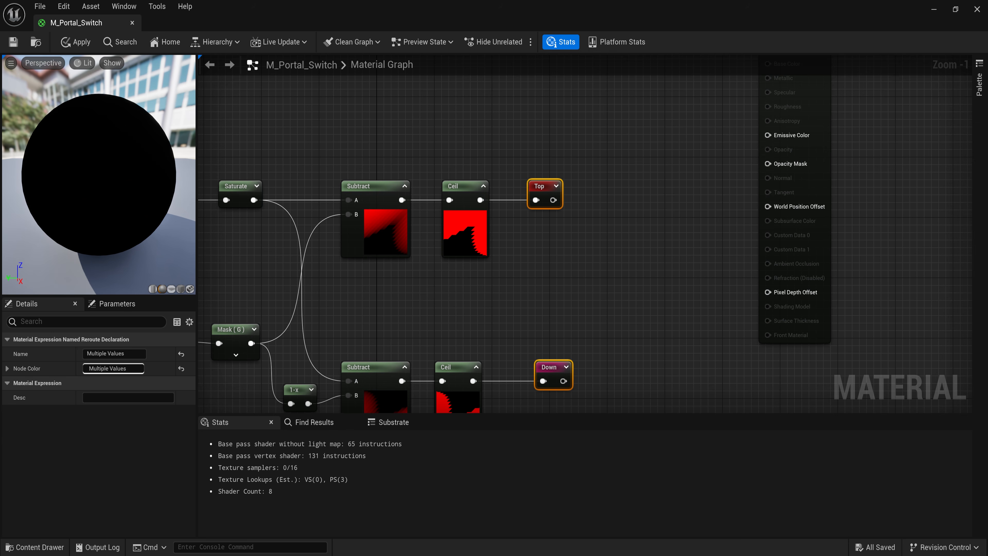
{"action": "scroll", "coordinate": [307, 119], "scroll_direction": "down", "scroll_amount": 2}
{"action": "right_click_drag", "start_coordinate": [307, 120], "coordinate": [635, 294]}
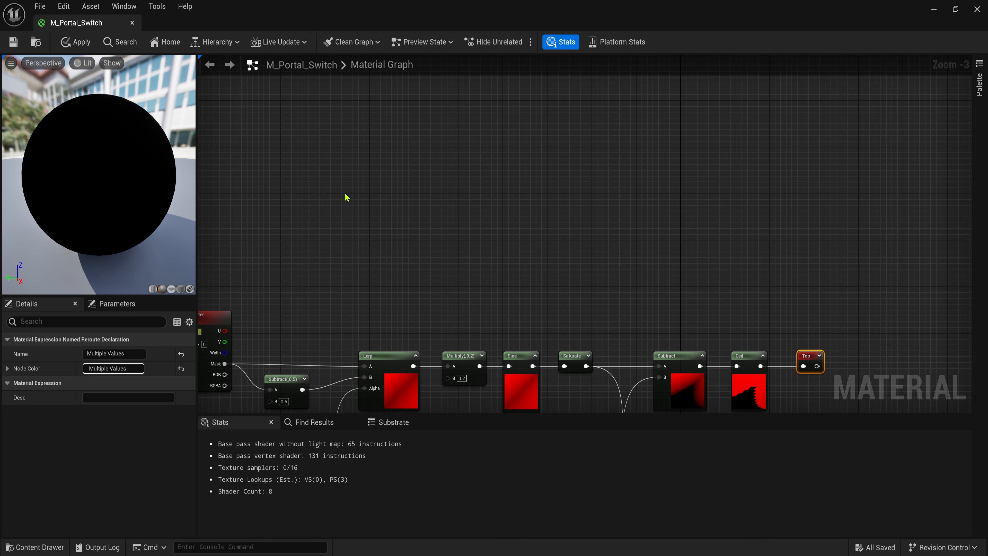
{"action": "right_click_drag", "start_coordinate": [346, 197], "coordinate": [489, 225]}
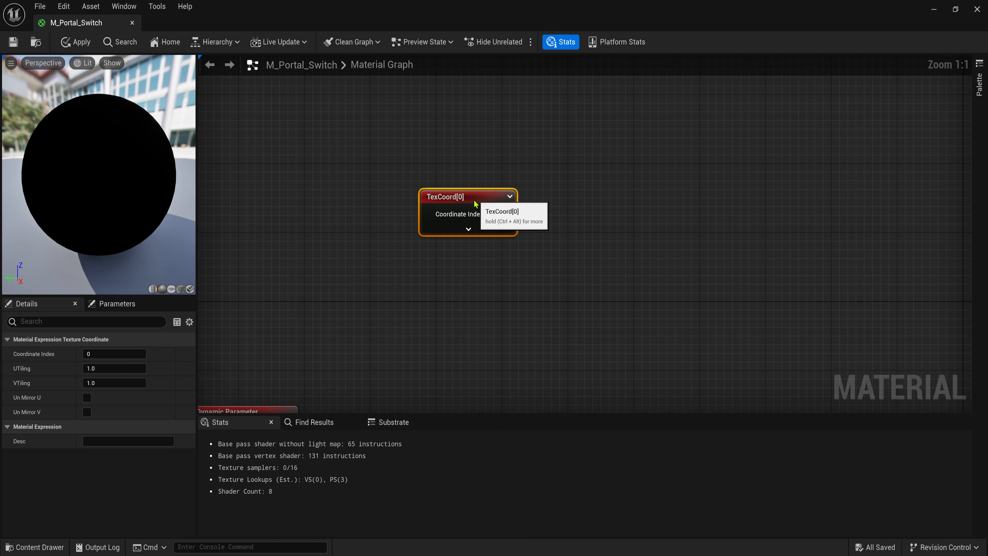
- Feed TexCoord into a CustomRotator and add a Constant of -0.125 for its angle
{"action": "left_click_drag", "start_coordinate": [489, 204], "coordinate": [540, 205]}
{"action": "type", "text": "cur"}
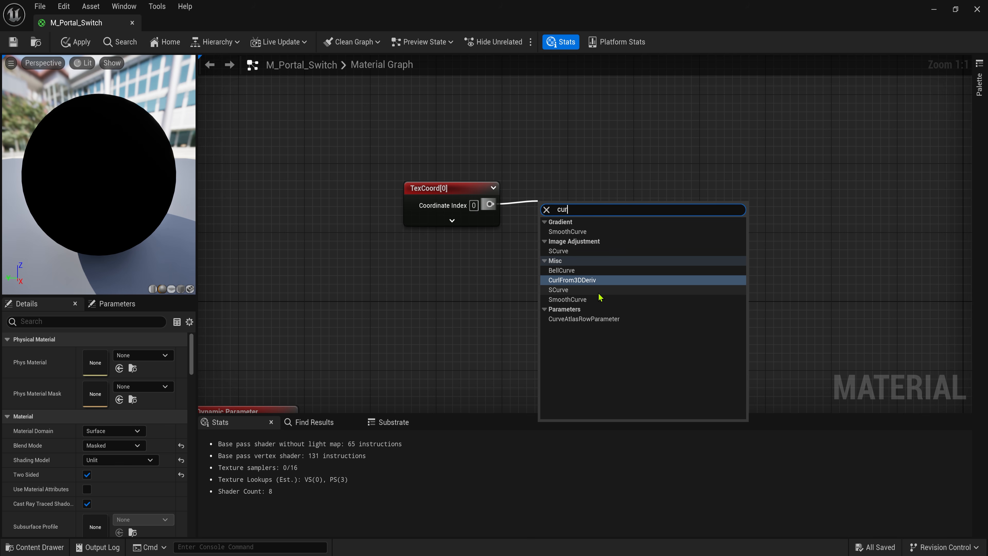
{"action": "key", "text": "BackSpace"}
{"action": "type", "text": "s"}
{"action": "left_click", "coordinate": [637, 290]}
{"action": "left_click_drag", "start_coordinate": [586, 221], "coordinate": [593, 191]}
{"action": "key", "text": "1"}
{"action": "left_click", "coordinate": [416, 275]}
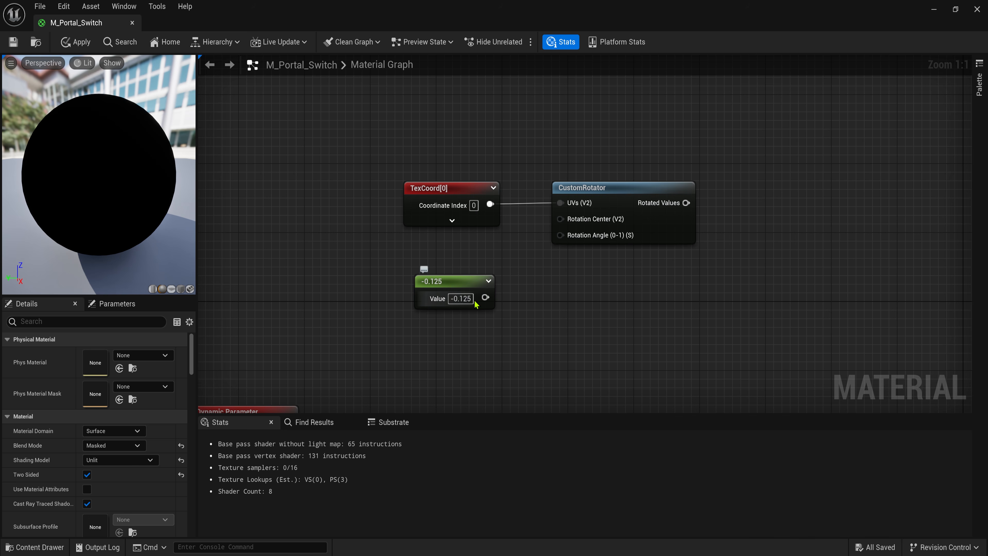
- Add a Mask node on the Rotated Values output keeping only the R channel
{"action": "left_click_drag", "start_coordinate": [579, 238], "coordinate": [578, 239]}
{"action": "left_click_drag", "start_coordinate": [526, 217], "coordinate": [587, 201]}
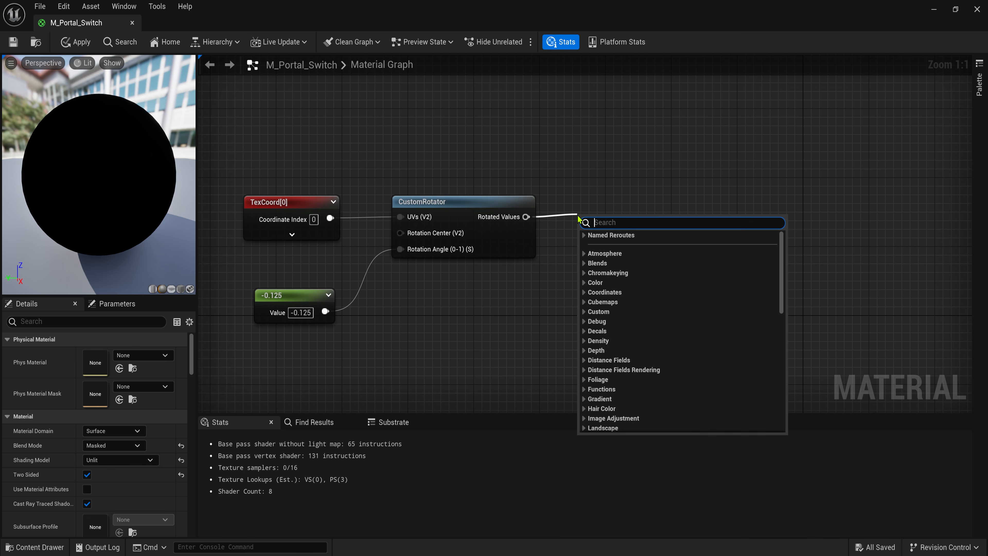
{"action": "type", "text": "mask"}
{"action": "key", "text": "Return"}
{"action": "left_click", "coordinate": [87, 368]}
{"action": "left_click", "coordinate": [637, 201]}
- Multiply the Mask output by 10 and pass it through a Frac node
{"action": "left_click_drag", "start_coordinate": [491, 217], "coordinate": [551, 236]}
{"action": "left_click", "coordinate": [573, 235]}
{"action": "left_click_drag", "start_coordinate": [550, 233], "coordinate": [671, 222]}
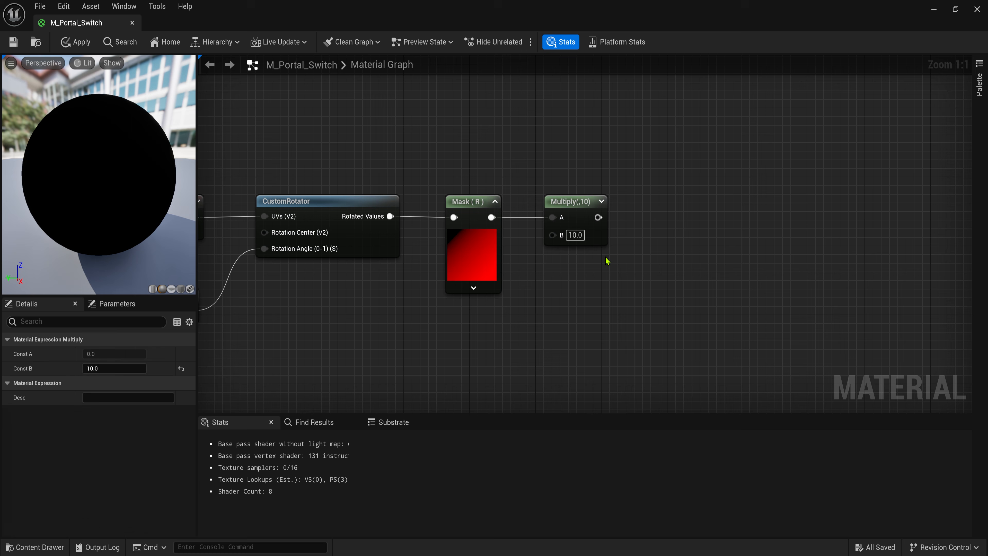
{"action": "type", "text": "fra"}
{"action": "left_click", "coordinate": [670, 266]}
{"action": "key", "text": "q"}
- Add a SmoothStep node after the Frac node
{"action": "left_click", "coordinate": [757, 195]}
{"action": "right_click_drag", "start_coordinate": [757, 196], "coordinate": [660, 217]}
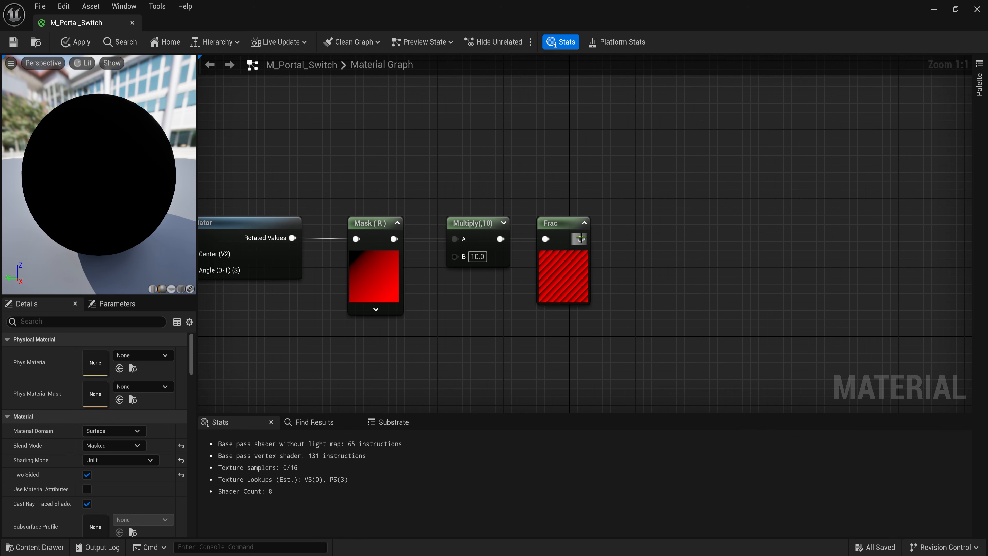
{"action": "type", "text": "smooth"}
{"action": "left_click_drag", "start_coordinate": [581, 239], "coordinate": [676, 240]}
{"action": "key", "text": "Return"}
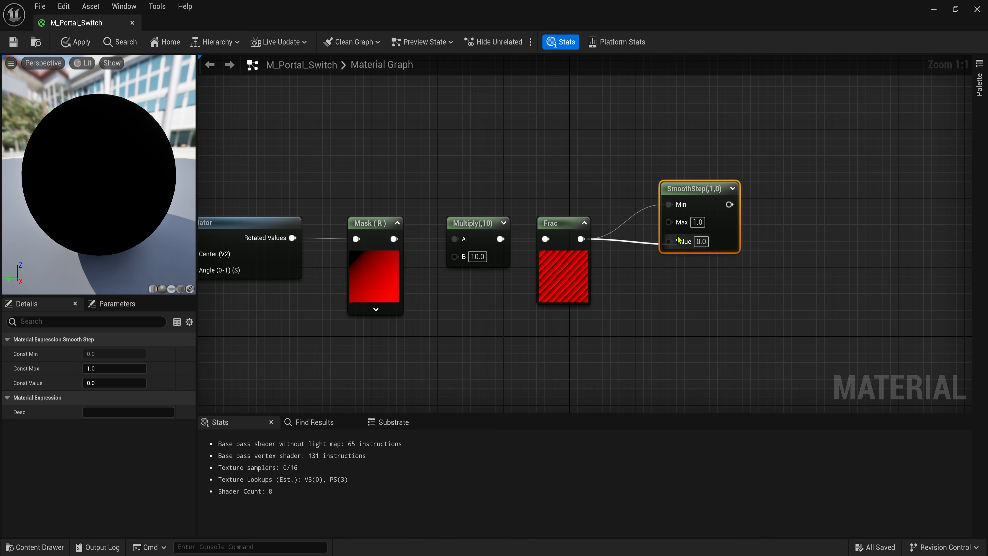
- Wire Frac into SmoothStep's Value, set Min 0.5 and Max 0.6, and preview it
{"action": "left_click", "coordinate": [669, 205], "text": "alt"}
{"action": "left_click_drag", "start_coordinate": [725, 188], "coordinate": [717, 153]}
{"action": "left_click", "coordinate": [723, 153]}
{"action": "left_click", "coordinate": [688, 172]}
{"action": "type", "text": "0.5"}
{"action": "key", "text": "Tab"}
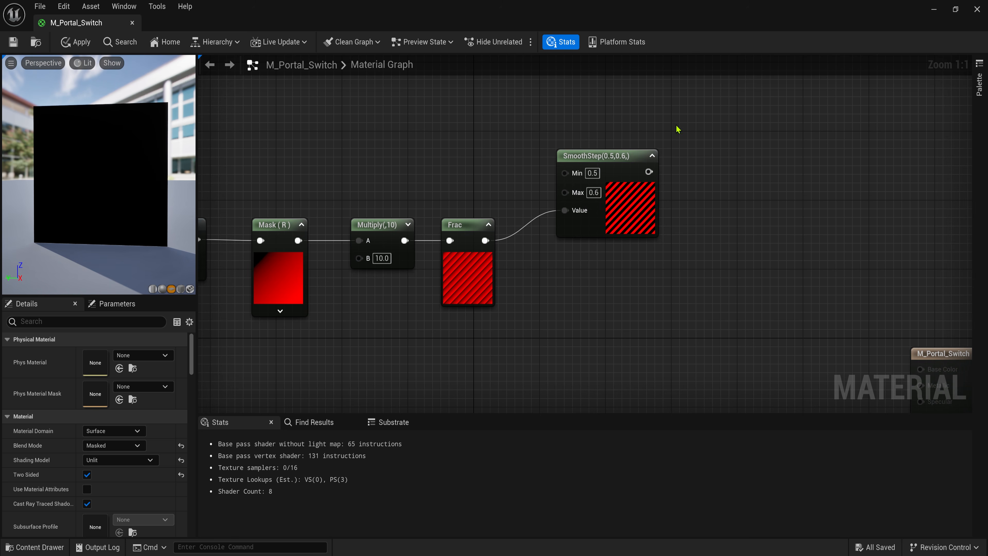
{"action": "right_click", "coordinate": [615, 157]}
{"action": "left_click", "coordinate": [632, 174]}
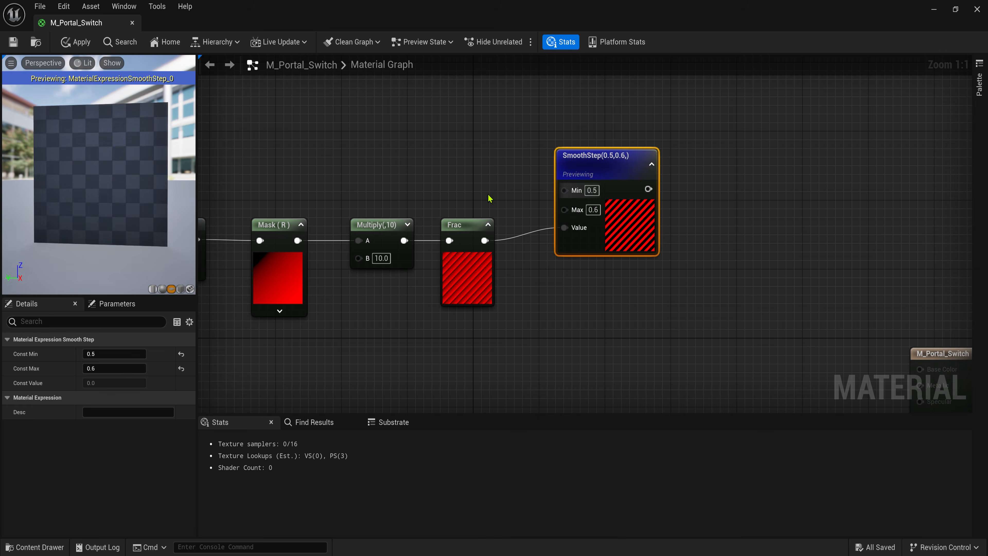
{"action": "scroll", "coordinate": [128, 201], "scroll_direction": "up", "scroll_amount": 8}
{"action": "scroll", "coordinate": [128, 200], "scroll_direction": "down", "scroll_amount": 4}
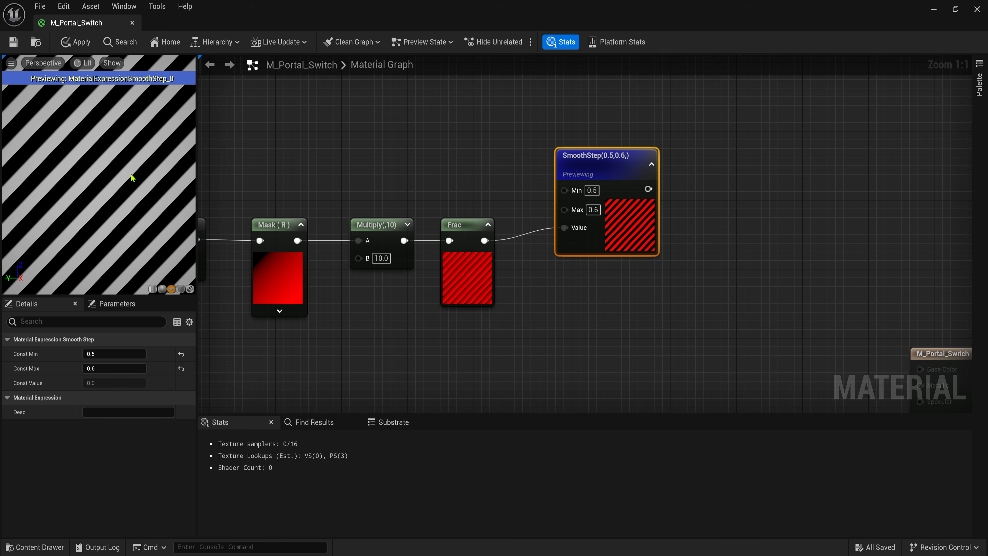
{"action": "left_click", "coordinate": [670, 179]}
{"action": "right_click_drag", "start_coordinate": [670, 179], "coordinate": [579, 188]}
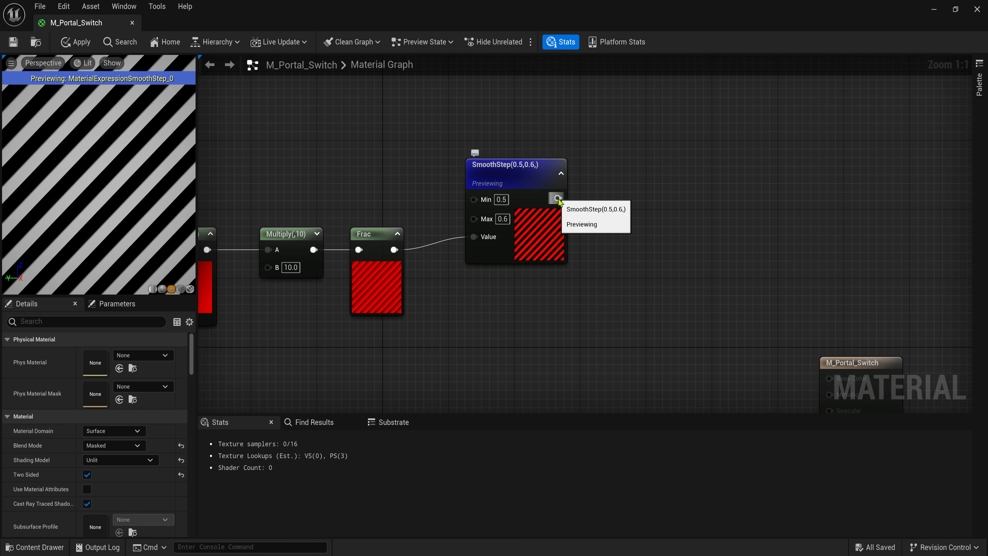
- Add a Saturate node after the SmoothStep output
{"action": "left_click_drag", "start_coordinate": [558, 199], "coordinate": [605, 199]}
{"action": "type", "text": "sa"}
{"action": "left_click", "coordinate": [626, 319]}
{"action": "key", "text": "q"}
{"action": "right_click_drag", "start_coordinate": [687, 151], "coordinate": [644, 182]}
- Add a Step node (edge 0.5) fed by Saturate and toggle its preview
{"action": "type", "text": "s"}
{"action": "left_click_drag", "start_coordinate": [605, 229], "coordinate": [704, 171]}
{"action": "left_click", "coordinate": [686, 361]}
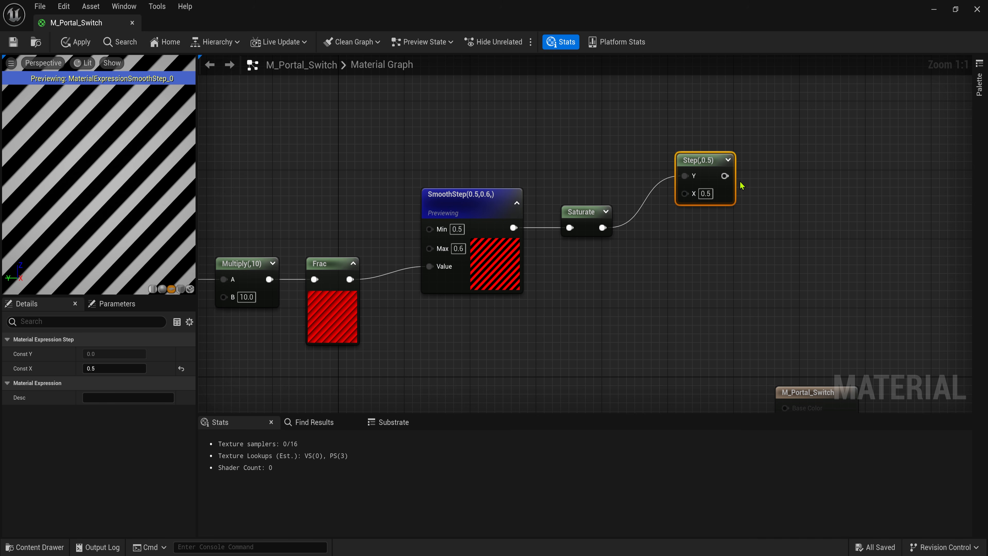
{"action": "left_click", "coordinate": [729, 160]}
{"action": "right_click", "coordinate": [731, 161]}
{"action": "left_click", "coordinate": [750, 185]}
{"action": "right_click", "coordinate": [729, 160]}
{"action": "left_click", "coordinate": [749, 185]}
{"action": "left_click_drag", "start_coordinate": [733, 164], "coordinate": [733, 147]}
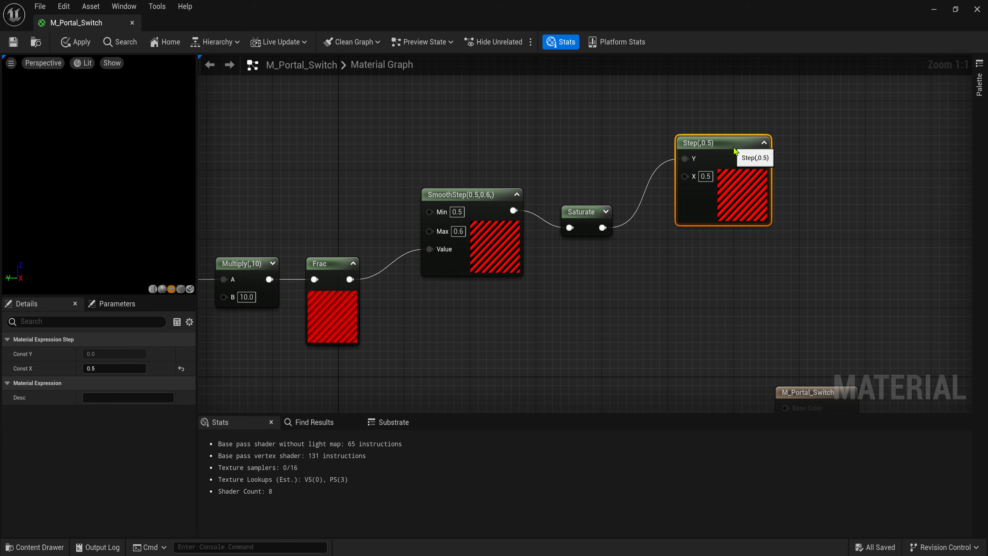
{"action": "right_click_drag", "start_coordinate": [781, 243], "coordinate": [750, 197]}
- Duplicate the Step node and wire Saturate into the second Step's X
{"action": "key", "text": "ctrl+d"}
{"action": "left_click_drag", "start_coordinate": [720, 225], "coordinate": [745, 226]}
{"action": "left_click", "coordinate": [586, 195]}
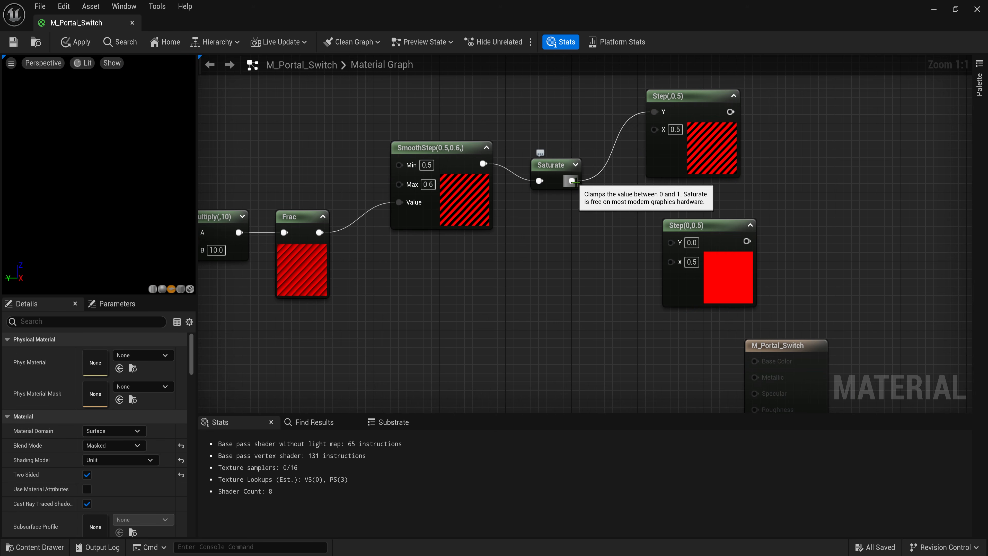
{"action": "left_click_drag", "start_coordinate": [573, 182], "coordinate": [670, 261]}
{"action": "left_click_drag", "start_coordinate": [712, 226], "coordinate": [695, 227]}
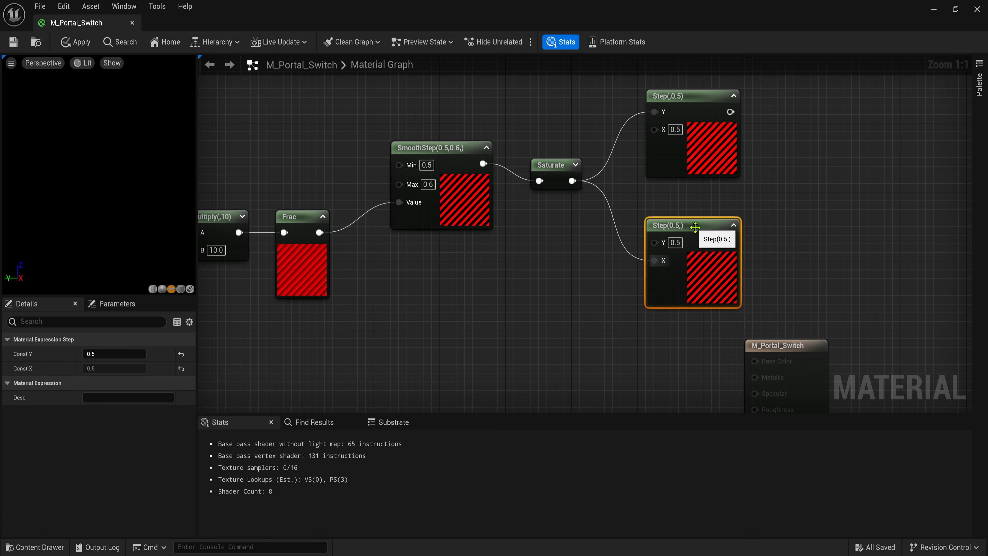
{"action": "left_click", "coordinate": [738, 203]}
{"action": "right_click_drag", "start_coordinate": [784, 188], "coordinate": [621, 207]}
- Multiply the first Step output and add Top and Down reroute usage nodes
{"action": "key", "text": "m"}
{"action": "left_click", "coordinate": [626, 139]}
{"action": "left_click_drag", "start_coordinate": [526, 138], "coordinate": [635, 161]}
{"action": "left_click_drag", "start_coordinate": [642, 141], "coordinate": [631, 111]}
{"action": "right_click", "coordinate": [594, 176]}
{"action": "left_click", "coordinate": [616, 235]}
{"action": "right_click", "coordinate": [579, 265]}
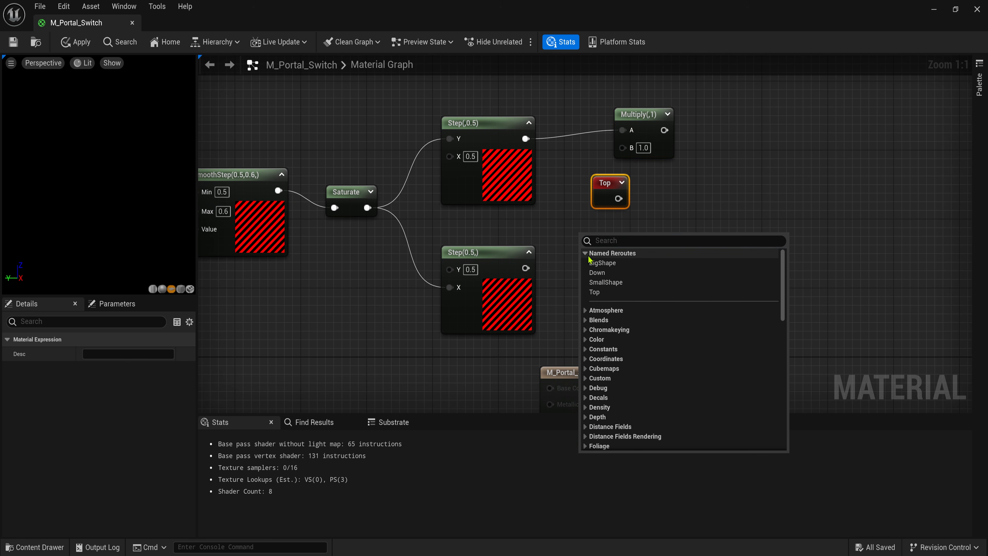
{"action": "left_click", "coordinate": [589, 274]}
- Copy the Multiply for the second Step, wiring Top and Down into the B inputs
{"action": "left_click", "coordinate": [657, 127]}
{"action": "key", "text": "ctrl+c"}
{"action": "key", "text": "ctrl+v"}
{"action": "left_click_drag", "start_coordinate": [526, 268], "coordinate": [587, 287]}
{"action": "left_click_drag", "start_coordinate": [597, 303], "coordinate": [648, 285]}
{"action": "left_click_drag", "start_coordinate": [618, 198], "coordinate": [589, 194]}
{"action": "left_click", "coordinate": [657, 117]}
{"action": "left_click_drag", "start_coordinate": [656, 118], "coordinate": [681, 117]}
{"action": "left_click", "coordinate": [680, 252]}
{"action": "scroll", "coordinate": [700, 234], "scroll_direction": "down", "scroll_amount": 1}
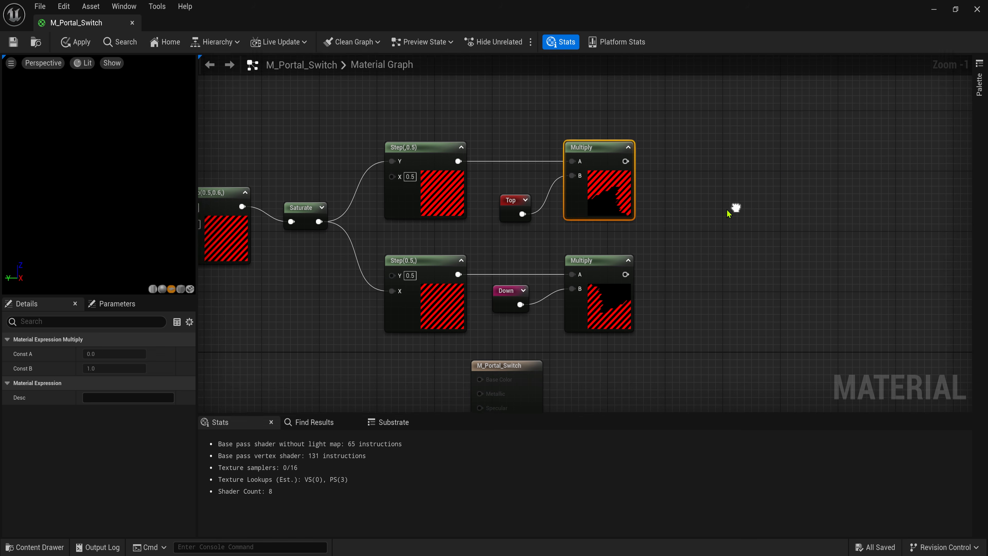
- Add a Max node with the lower Multiply wired into its B input
{"action": "right_click", "coordinate": [703, 199]}
{"action": "type", "text": "max"}
{"action": "key", "text": "Return"}
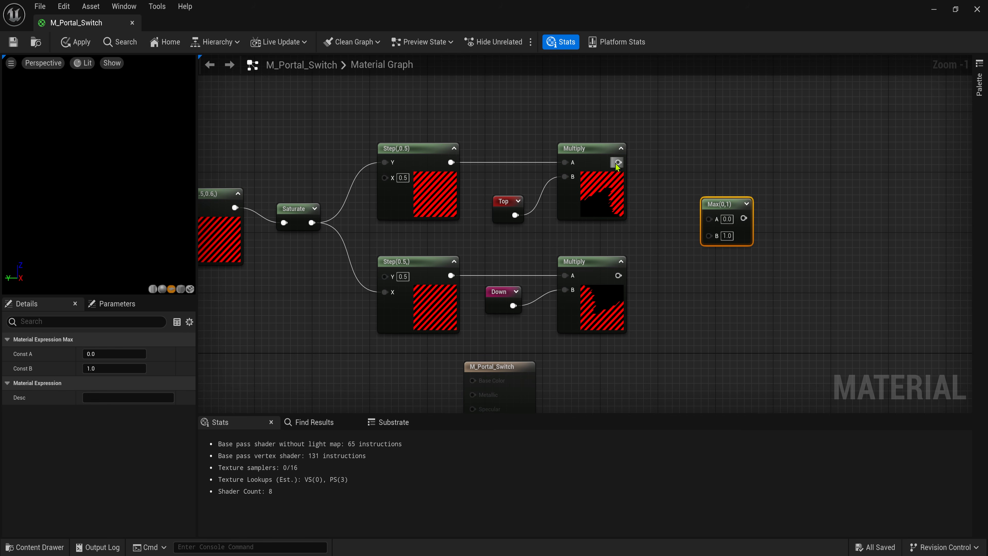
{"action": "left_click_drag", "start_coordinate": [711, 242], "coordinate": [675, 247]}
{"action": "left_click_drag", "start_coordinate": [673, 237], "coordinate": [620, 275]}
- Wire the upper Multiply into Max and feed Max's output into a SmallMask named reroute
{"action": "left_click", "coordinate": [705, 208]}
{"action": "left_click_drag", "start_coordinate": [704, 208], "coordinate": [726, 200]}
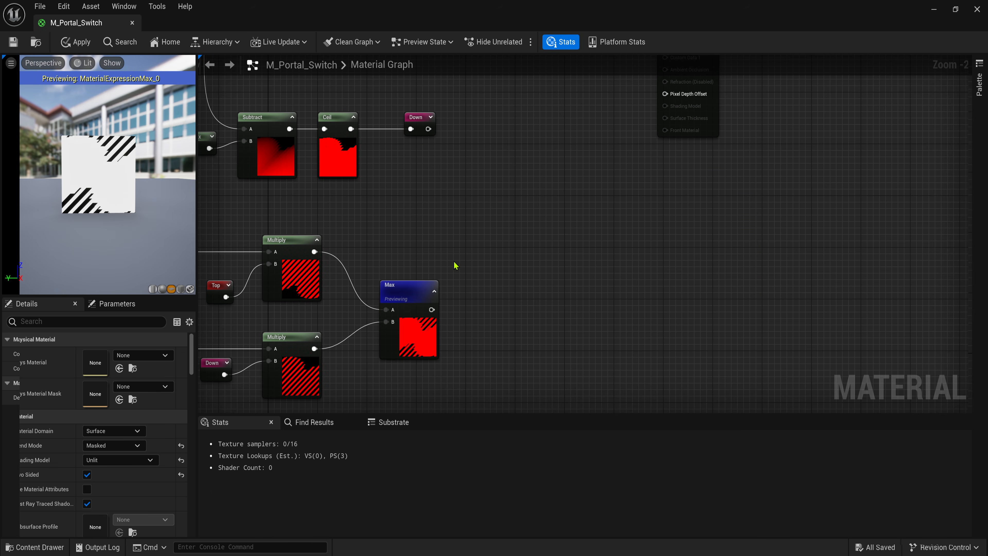
{"action": "right_click_drag", "start_coordinate": [484, 295], "coordinate": [504, 246]}
{"action": "right_click", "coordinate": [518, 238]}
{"action": "type", "text": "name"}
{"action": "key", "text": "Return"}
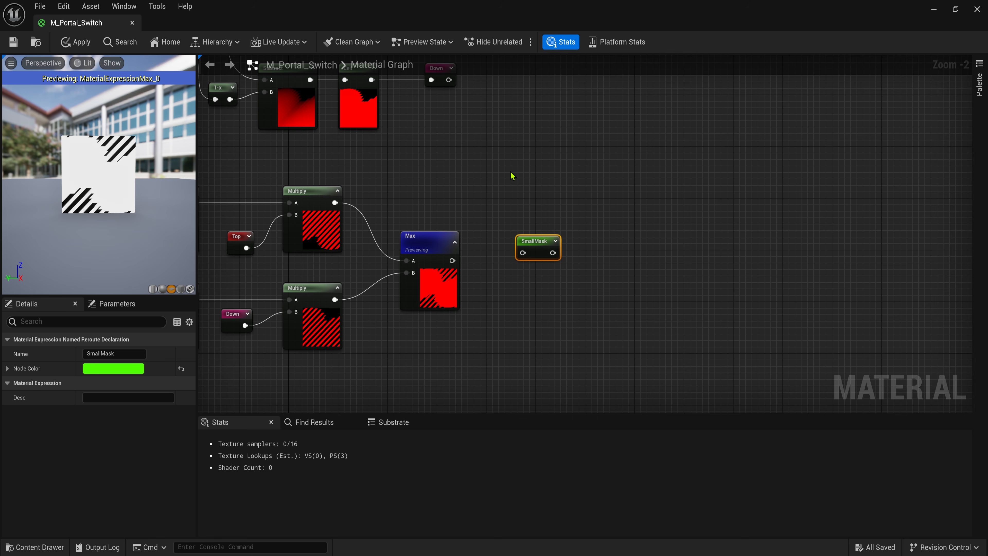
{"action": "scroll", "coordinate": [491, 229], "scroll_direction": "up", "scroll_amount": 2}
{"action": "left_click_drag", "start_coordinate": [438, 270], "coordinate": [546, 256]}
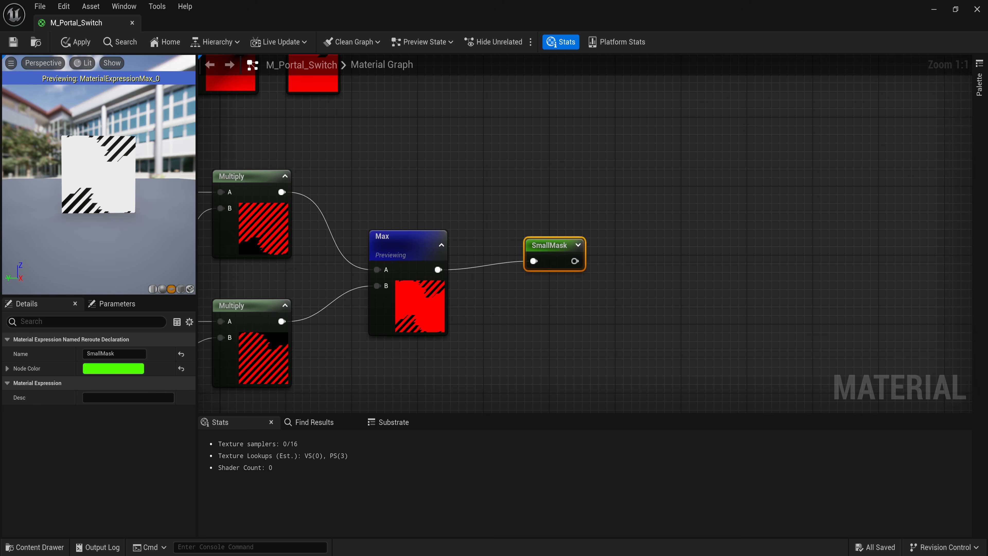
- Duplicate the whole stripe mask node chain
{"action": "right_click_drag", "start_coordinate": [296, 210], "coordinate": [816, 165]}
{"action": "scroll", "coordinate": [532, 177], "scroll_direction": "down", "scroll_amount": 5}
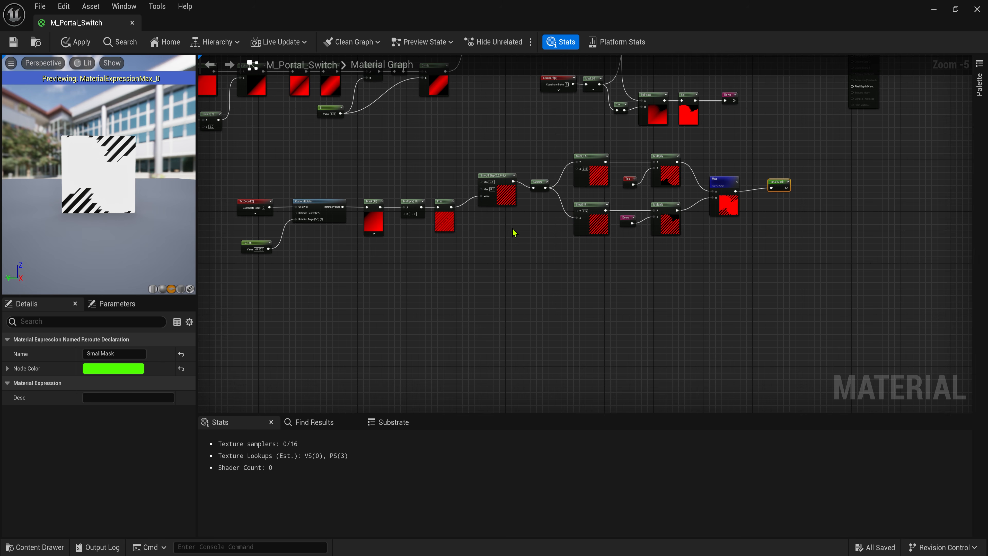
{"action": "left_click_drag", "start_coordinate": [236, 160], "coordinate": [844, 321]}
{"action": "key", "text": "ctrl+d"}
{"action": "scroll", "coordinate": [612, 256], "scroll_direction": "up", "scroll_amount": 3}
{"action": "right_click_drag", "start_coordinate": [611, 257], "coordinate": [602, 212]}
- Set the duplicated chain's Step thresholds to 0.9 and 0.1
{"action": "scroll", "coordinate": [672, 280], "scroll_direction": "up", "scroll_amount": 2}
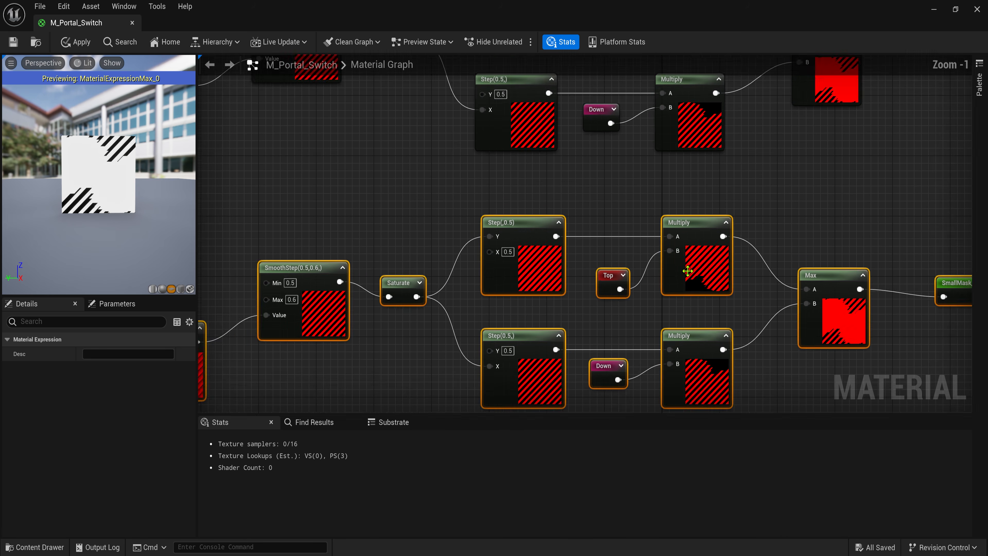
{"action": "left_click", "coordinate": [676, 325]}
{"action": "right_click_drag", "start_coordinate": [677, 325], "coordinate": [700, 212]}
{"action": "left_click_drag", "start_coordinate": [562, 91], "coordinate": [456, 307]}
{"action": "type", "text": "0."}
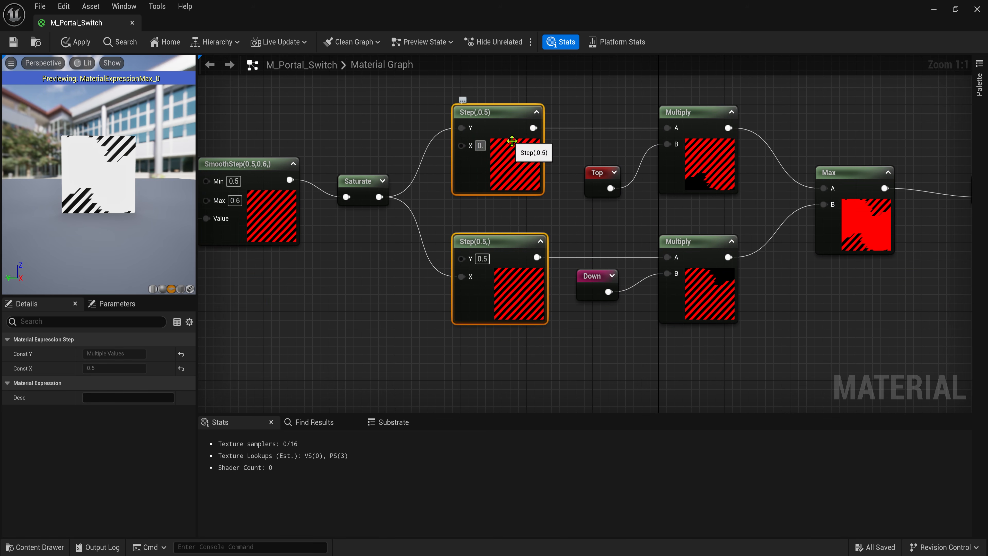
{"action": "type", "text": "9"}
{"action": "left_click", "coordinate": [567, 336]}
{"action": "left_click_drag", "start_coordinate": [486, 258], "coordinate": [482, 258]}
{"action": "left_click", "coordinate": [482, 258]}
{"action": "type", "text": "0.1"}
{"action": "left_click", "coordinate": [575, 336]}
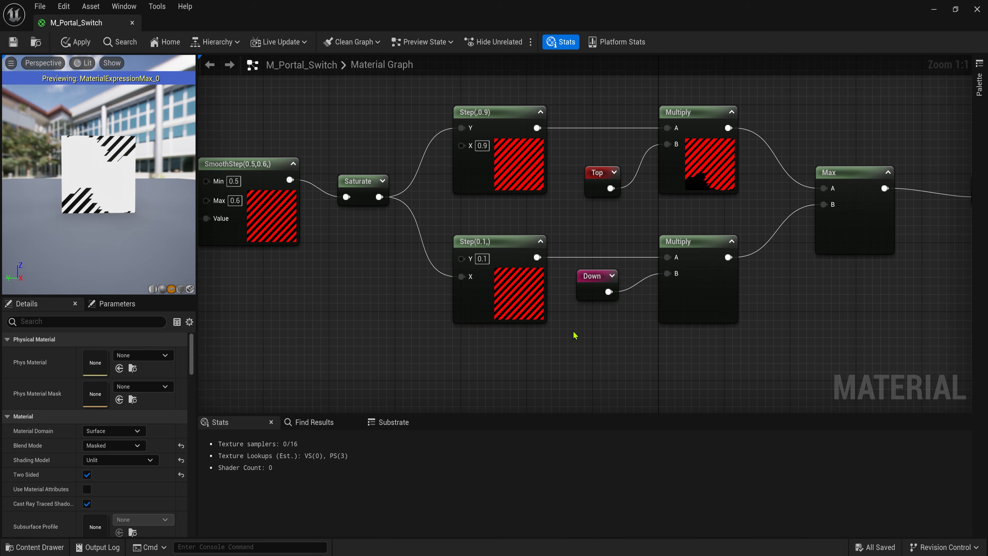
- Replace the old green reroute with a BigMask named reroute fed by the second Max
{"action": "left_click_drag", "start_coordinate": [335, 91], "coordinate": [779, 337]}
{"action": "right_click_drag", "start_coordinate": [796, 254], "coordinate": [683, 358]}
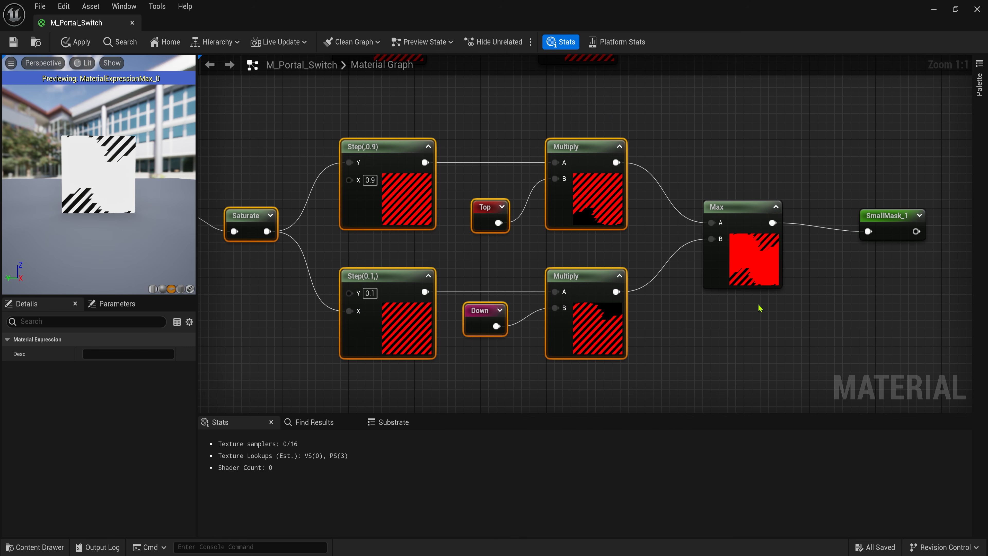
{"action": "right_click_drag", "start_coordinate": [825, 269], "coordinate": [611, 291]}
{"action": "left_click_drag", "start_coordinate": [692, 241], "coordinate": [660, 234]}
{"action": "key", "text": "Delete"}
{"action": "right_click", "coordinate": [634, 238]}
{"action": "type", "text": "reroute"}
{"action": "key", "text": "Return"}
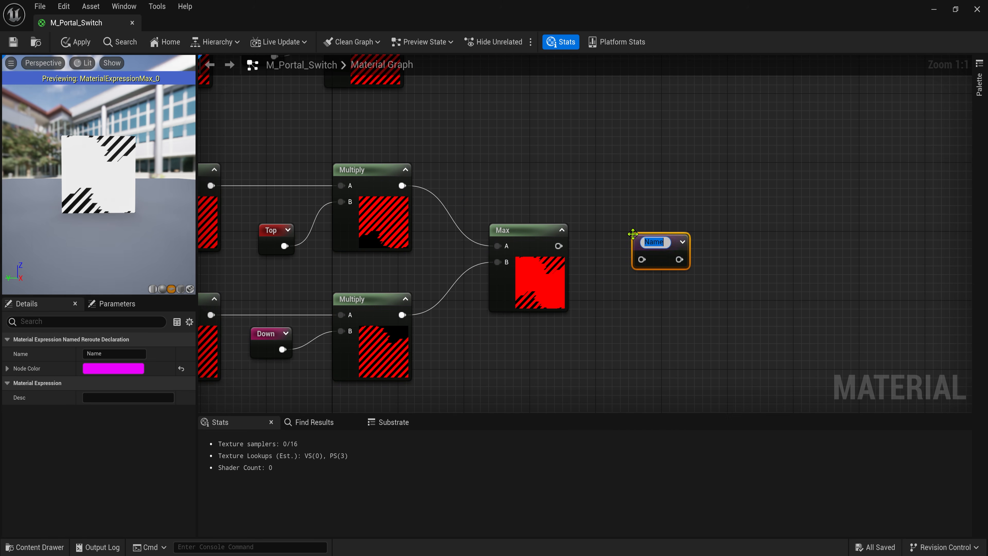
{"action": "left_click_drag", "start_coordinate": [563, 250], "coordinate": [642, 256]}
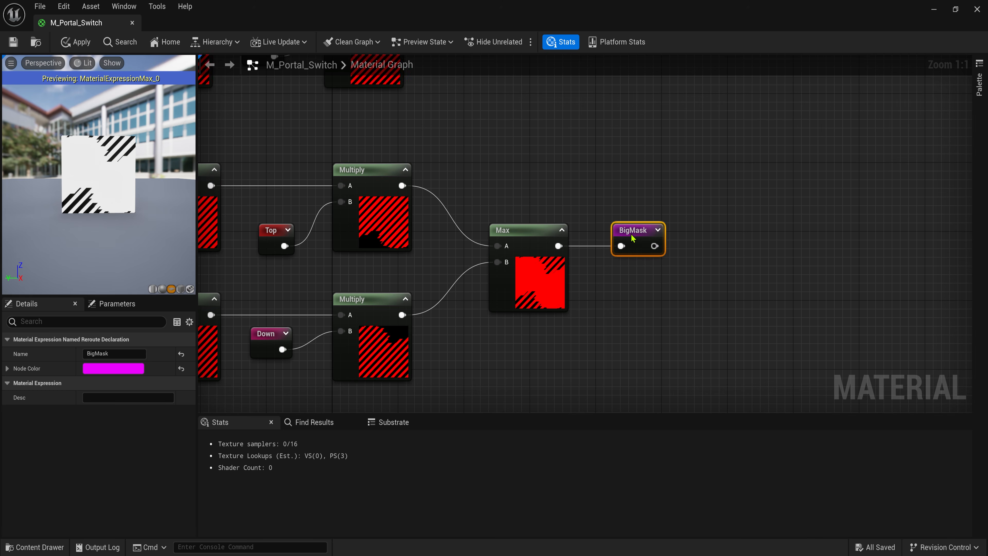
{"action": "scroll", "coordinate": [555, 287], "scroll_direction": "down", "scroll_amount": 3}
{"action": "right_click_drag", "start_coordinate": [555, 287], "coordinate": [503, 215]}
{"action": "right_click", "coordinate": [509, 200]}
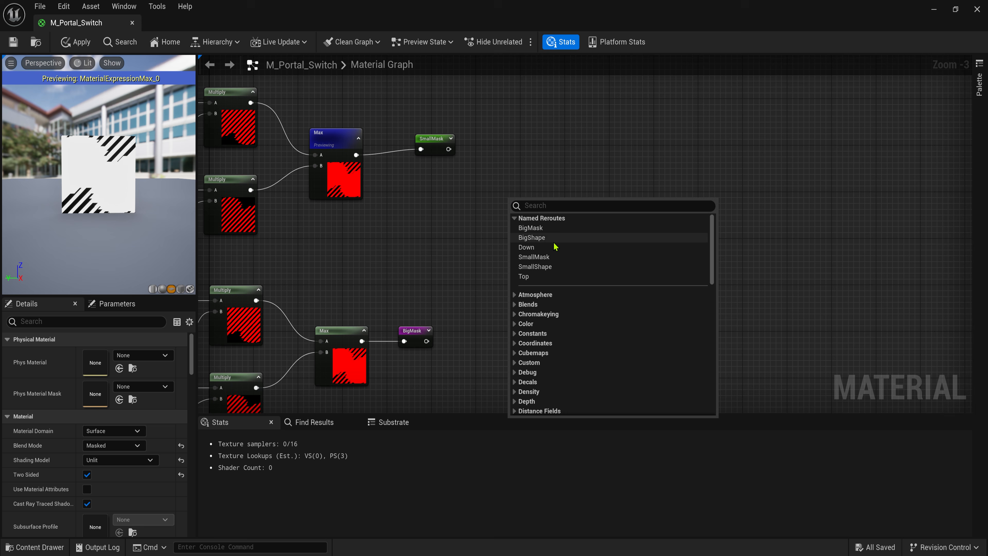
- Add BigMask and SmallMask reroute usages and subtract SmallMask from BigMask
{"action": "left_click", "coordinate": [545, 228]}
{"action": "right_click", "coordinate": [487, 218]}
{"action": "left_click", "coordinate": [523, 276]}
{"action": "scroll", "coordinate": [502, 244], "scroll_direction": "up", "scroll_amount": 2}
{"action": "left_click_drag", "start_coordinate": [501, 242], "coordinate": [508, 242]}
{"action": "scroll", "coordinate": [559, 195], "scroll_direction": "up", "scroll_amount": 1}
{"action": "right_click_drag", "start_coordinate": [558, 195], "coordinate": [510, 207]}
{"action": "left_click_drag", "start_coordinate": [487, 217], "coordinate": [555, 240]}
{"action": "type", "text": "sub"}
{"action": "key", "text": "Return"}
{"action": "left_click_drag", "start_coordinate": [481, 270], "coordinate": [562, 279]}
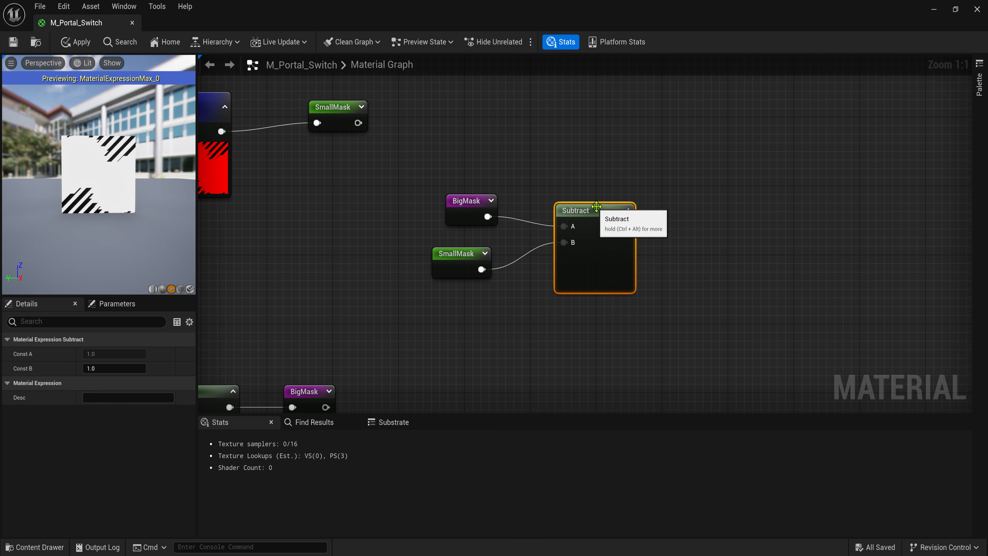
- Preview the Subtract result and move BigMask, SmallMask and Subtract down-right
{"action": "right_click", "coordinate": [581, 214]}
{"action": "left_click", "coordinate": [618, 224]}
{"action": "left_click_drag", "start_coordinate": [96, 192], "coordinate": [155, 220]}
{"action": "scroll", "coordinate": [359, 243], "scroll_direction": "down", "scroll_amount": 1}
{"action": "right_click_drag", "start_coordinate": [577, 216], "coordinate": [578, 244]}
{"action": "left_click_drag", "start_coordinate": [413, 219], "coordinate": [624, 401]}
- Add a Particle Color node and multiply its RGB by 5
{"action": "right_click", "coordinate": [429, 170]}
{"action": "type", "text": "particle color"}
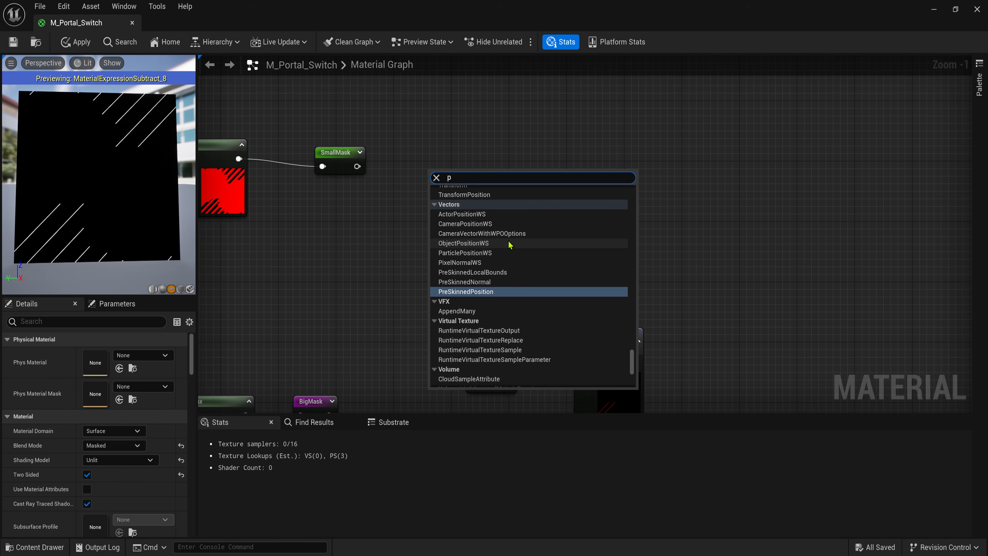
{"action": "key", "text": "Return"}
{"action": "left_click", "coordinate": [519, 227]}
{"action": "left_click_drag", "start_coordinate": [457, 226], "coordinate": [529, 233]}
{"action": "left_click", "coordinate": [542, 242]}
{"action": "type", "text": "5"}
- Multiply the scaled color by the Subtract result in a second Multiply
{"action": "left_click", "coordinate": [614, 246]}
{"action": "right_click_drag", "start_coordinate": [662, 268], "coordinate": [620, 253]}
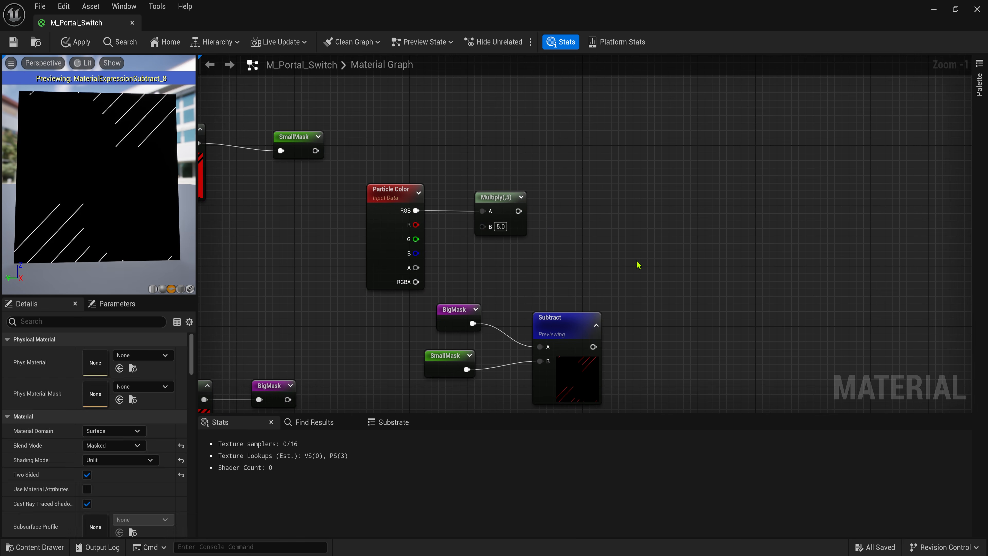
{"action": "key", "text": "m"}
{"action": "left_click", "coordinate": [637, 260]}
{"action": "left_click_drag", "start_coordinate": [593, 347], "coordinate": [518, 211]}
{"action": "left_click_drag", "start_coordinate": [661, 245], "coordinate": [650, 198]}
{"action": "left_click_drag", "start_coordinate": [430, 297], "coordinate": [535, 335]}
- Send the final Multiply output into a named reroute called SwitchColor
{"action": "left_click_drag", "start_coordinate": [660, 211], "coordinate": [720, 200]}
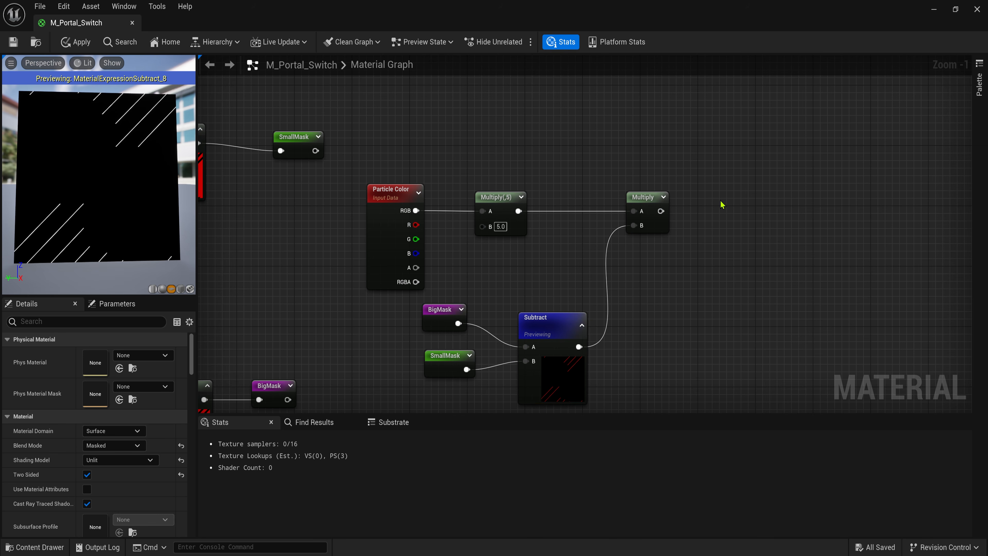
{"action": "type", "text": "name"}
{"action": "key", "text": "Return"}
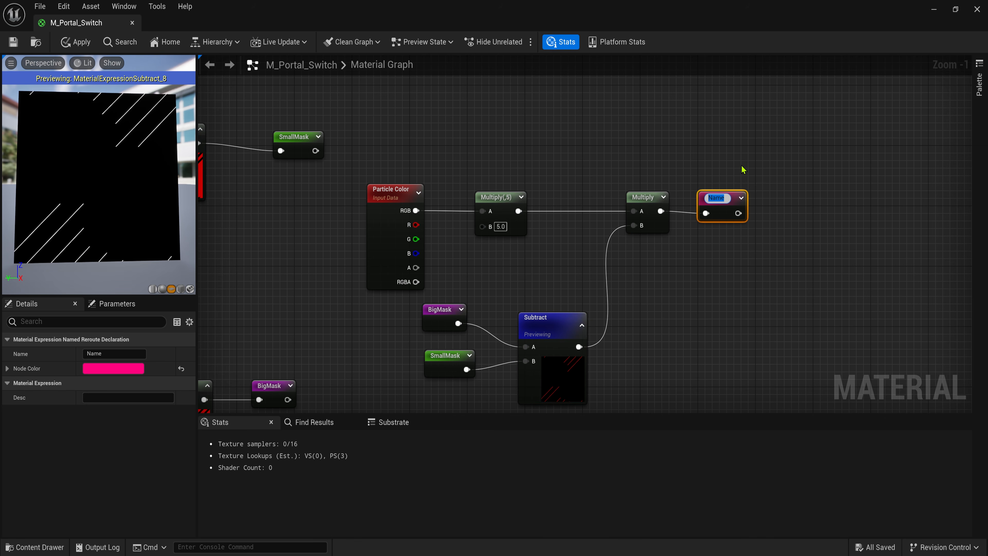
{"action": "type", "text": "SwitchColor"}
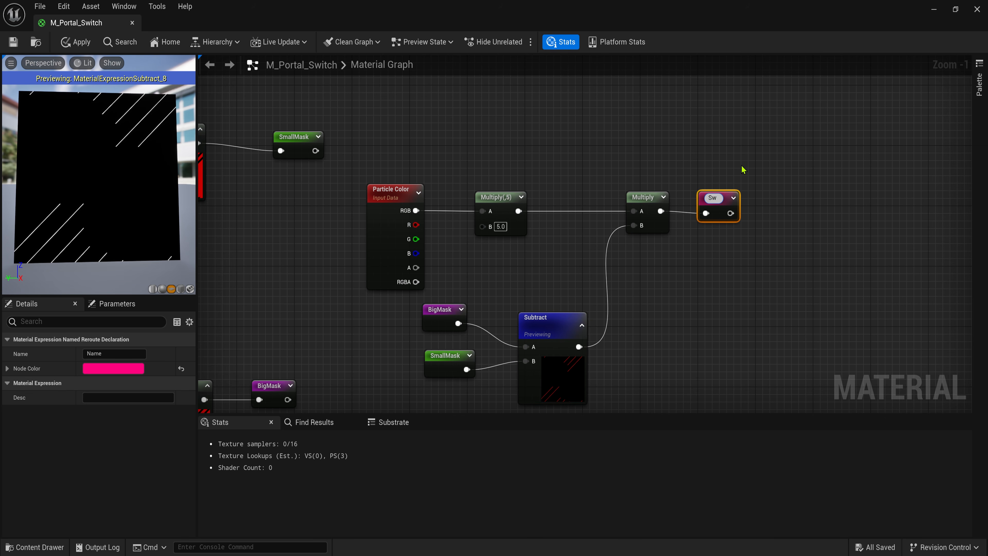
{"action": "key", "text": "Return"}
- Move the material output node up and to the right
{"action": "scroll", "coordinate": [631, 212], "scroll_direction": "down", "scroll_amount": 6}
{"action": "right_click_drag", "start_coordinate": [630, 212], "coordinate": [592, 329]}
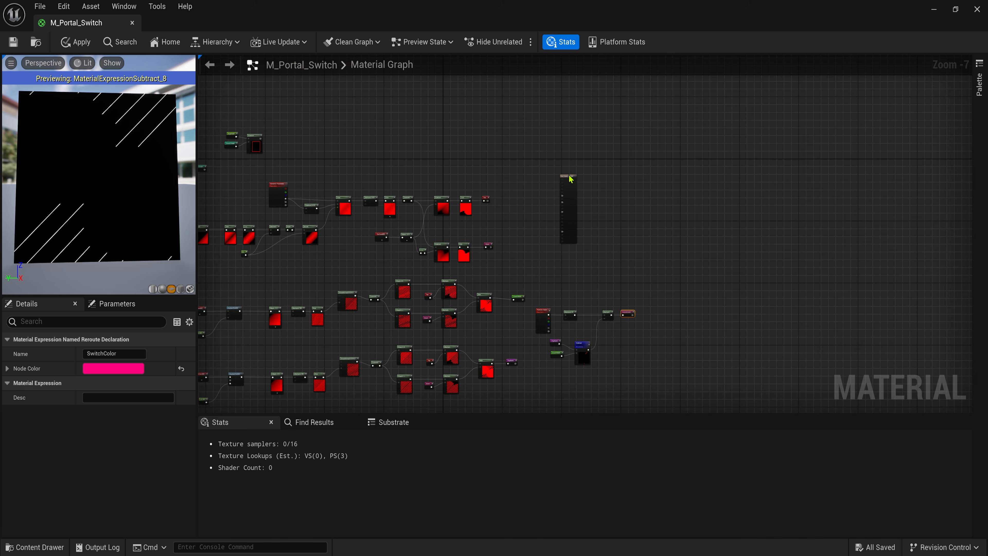
{"action": "left_click_drag", "start_coordinate": [565, 179], "coordinate": [663, 152]}
{"action": "right_click_drag", "start_coordinate": [663, 152], "coordinate": [647, 219]}
- Add a TriplanarCameraVector node and a texture node converted to a Texture Object
{"action": "scroll", "coordinate": [513, 182], "scroll_direction": "up", "scroll_amount": 5}
{"action": "right_click", "coordinate": [534, 209]}
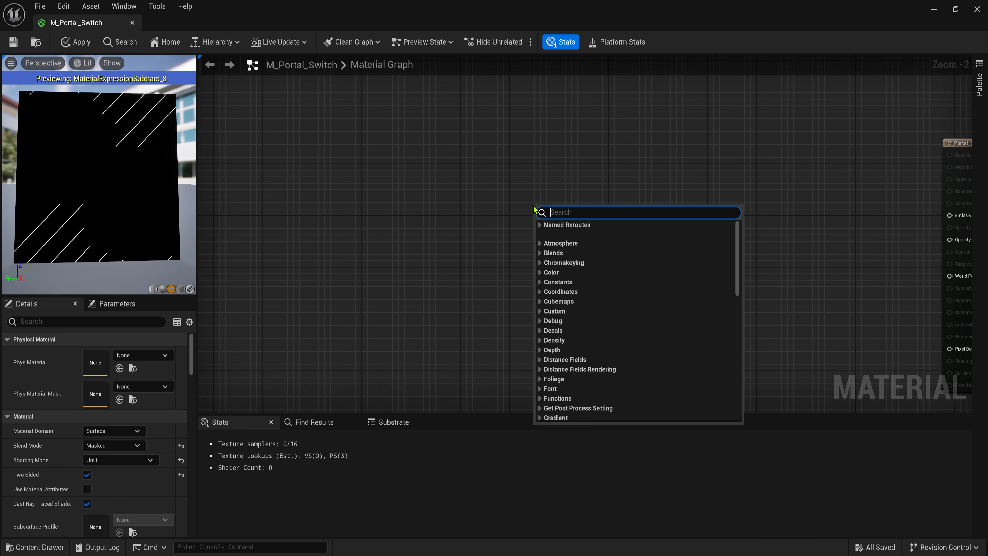
{"action": "type", "text": "trip"}
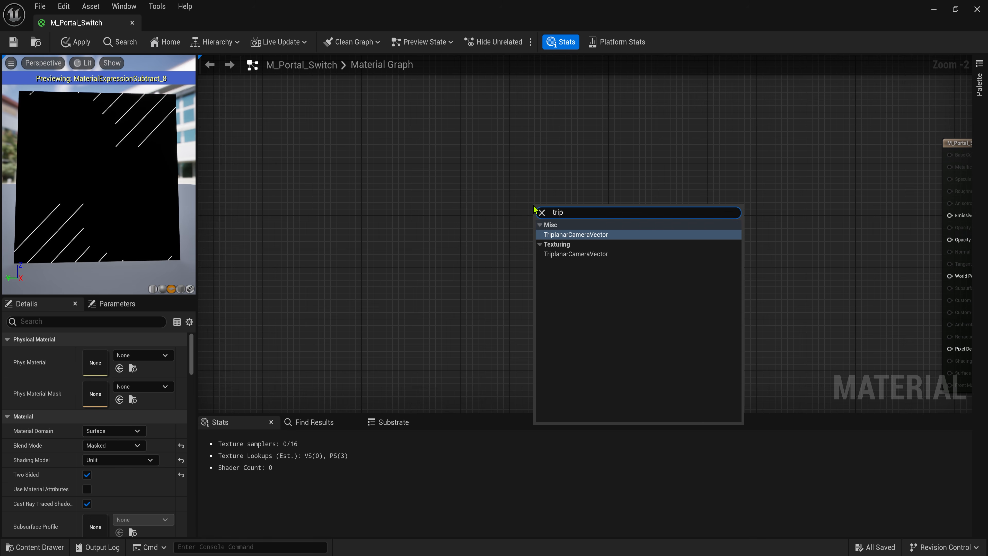
{"action": "left_click", "coordinate": [575, 234]}
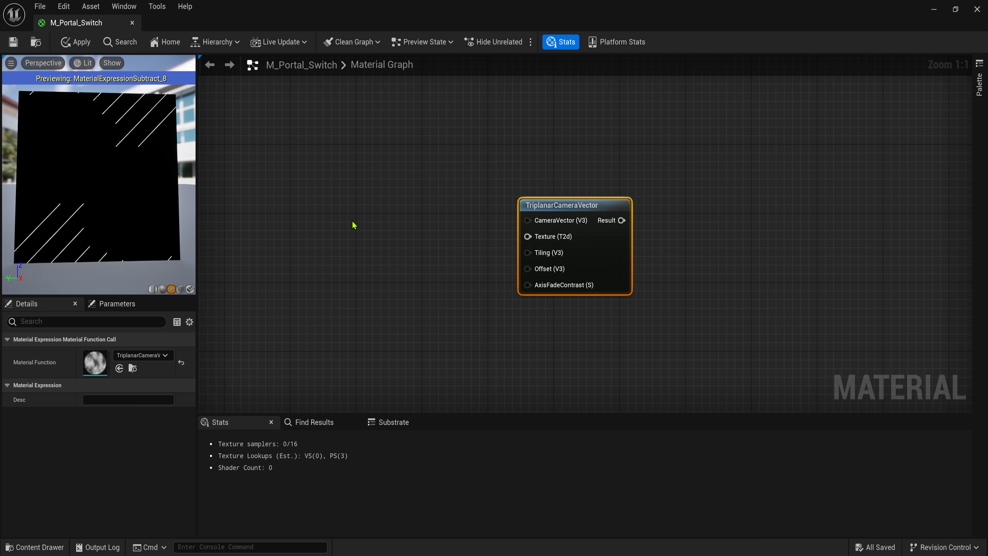
{"action": "left_click", "coordinate": [339, 216]}
{"action": "right_click", "coordinate": [388, 218]}
{"action": "left_click", "coordinate": [432, 257]}
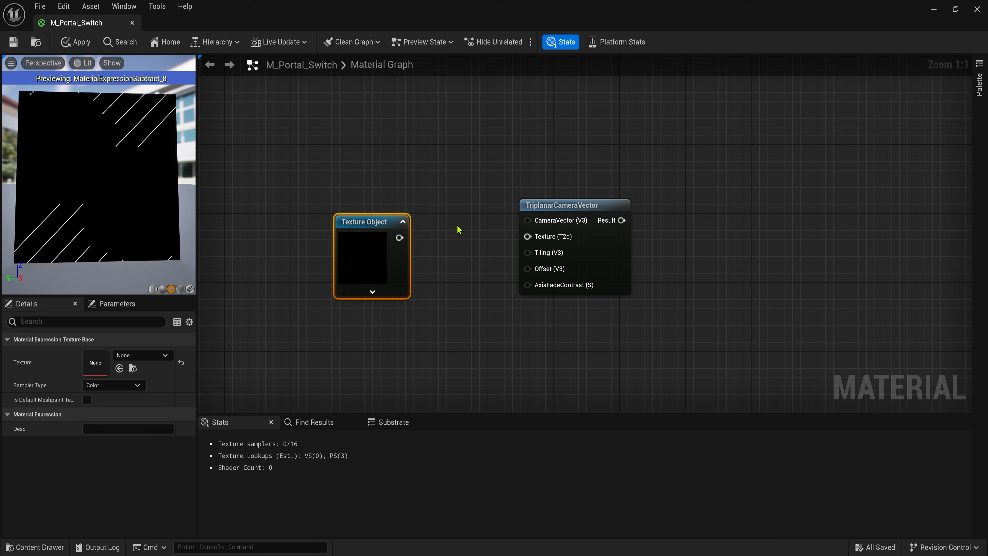
- Assign T_Background_1 to the Texture Object and wire it into the triplanar Texture input
{"action": "right_click", "coordinate": [563, 203]}
{"action": "left_click", "coordinate": [595, 229]}
{"action": "left_click_drag", "start_coordinate": [112, 200], "coordinate": [112, 218]}
{"action": "left_click", "coordinate": [955, 9]}
{"action": "left_click", "coordinate": [680, 31]}
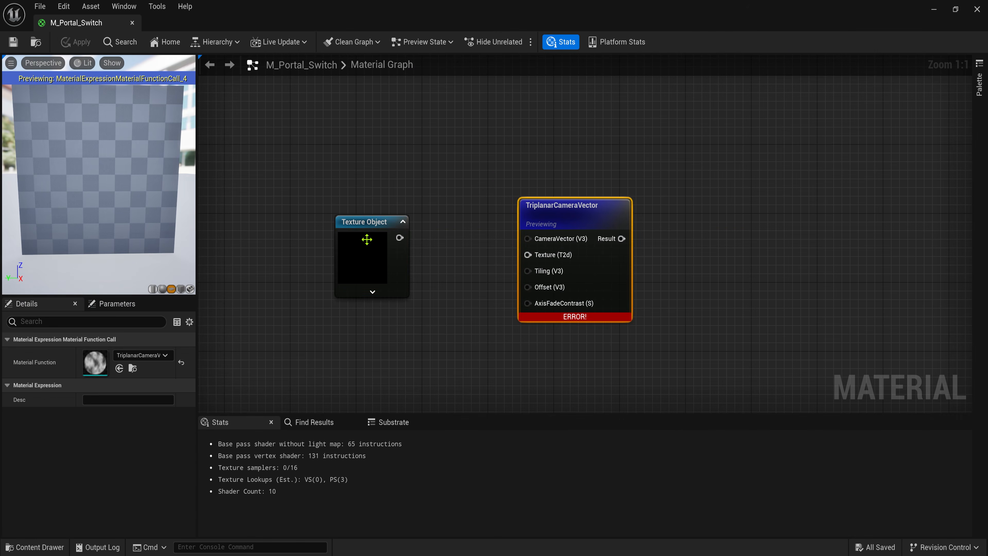
{"action": "left_click", "coordinate": [364, 243]}
{"action": "mouse_move", "coordinate": [399, 238]}
{"action": "left_mouse_down"}
{"action": "mouse_move", "coordinate": [527, 254]}
{"action": "mouse_move", "coordinate": [394, 237]}
{"action": "left_mouse_up"}
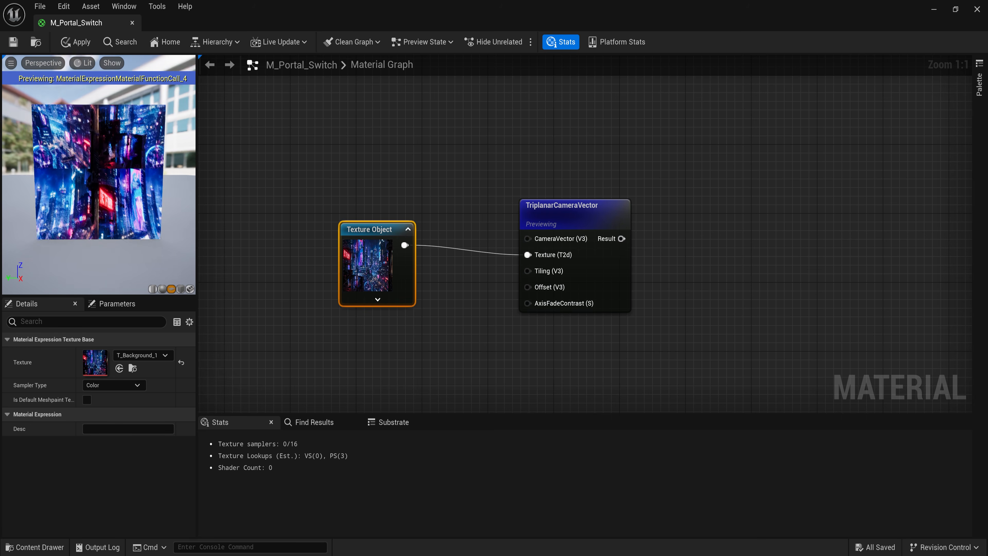
{"action": "left_click_drag", "start_coordinate": [105, 187], "coordinate": [112, 200]}
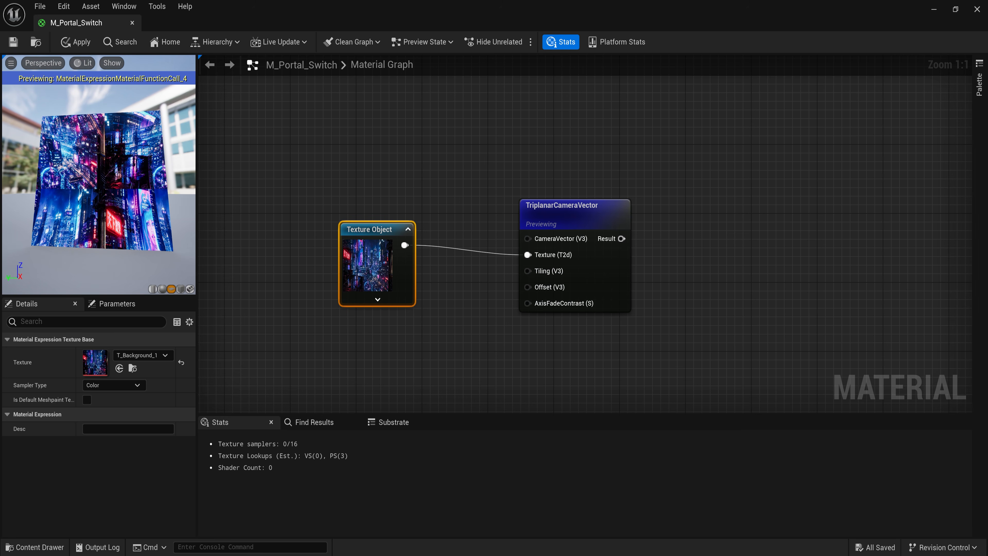
{"action": "right_click_drag", "start_coordinate": [330, 288], "coordinate": [510, 249]}
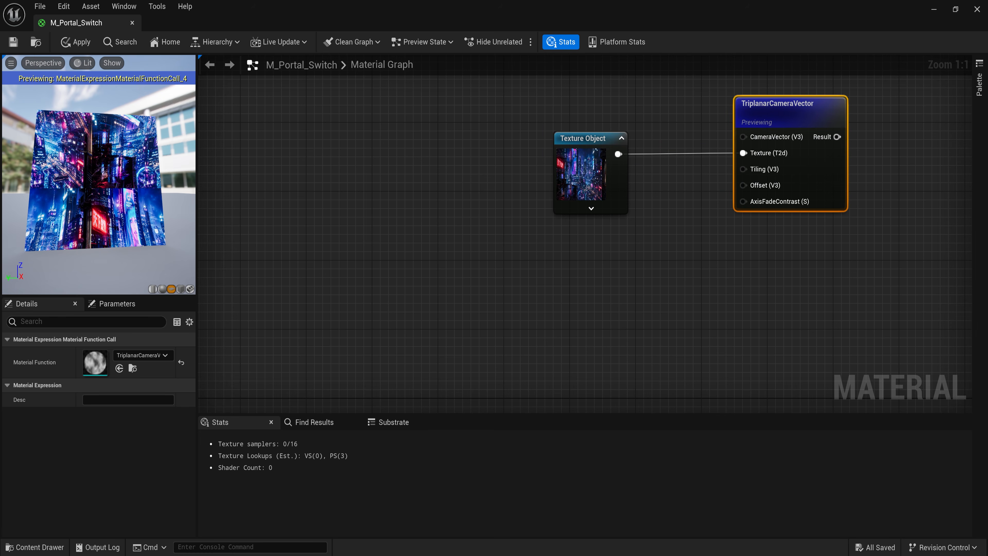
{"action": "scroll", "coordinate": [264, 243], "scroll_direction": "down", "scroll_amount": 1}
- Add a Panner driven by the TexCoord node and adjust its horizontal and vertical speeds
{"action": "left_click", "coordinate": [265, 243]}
{"action": "right_click_drag", "start_coordinate": [296, 245], "coordinate": [372, 232]}
{"action": "scroll", "coordinate": [372, 231], "scroll_direction": "down", "scroll_amount": 3}
{"action": "scroll", "coordinate": [372, 232], "scroll_direction": "up", "scroll_amount": 4}
{"action": "right_click_drag", "start_coordinate": [366, 232], "coordinate": [516, 242]}
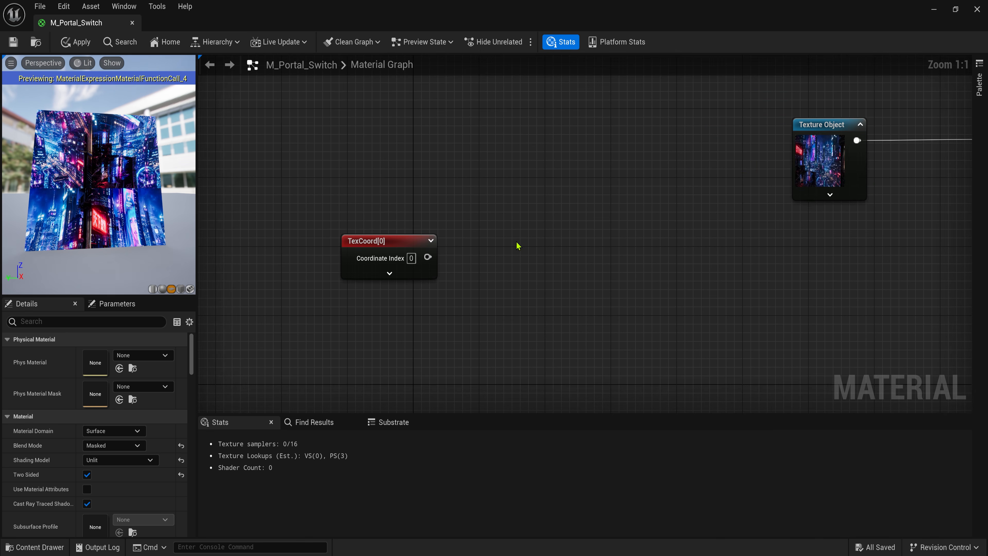
{"action": "key", "text": "p"}
{"action": "left_click", "coordinate": [516, 238]}
{"action": "left_click_drag", "start_coordinate": [428, 257], "coordinate": [521, 270]}
{"action": "left_click", "coordinate": [469, 310]}
{"action": "left_click", "coordinate": [523, 321]}
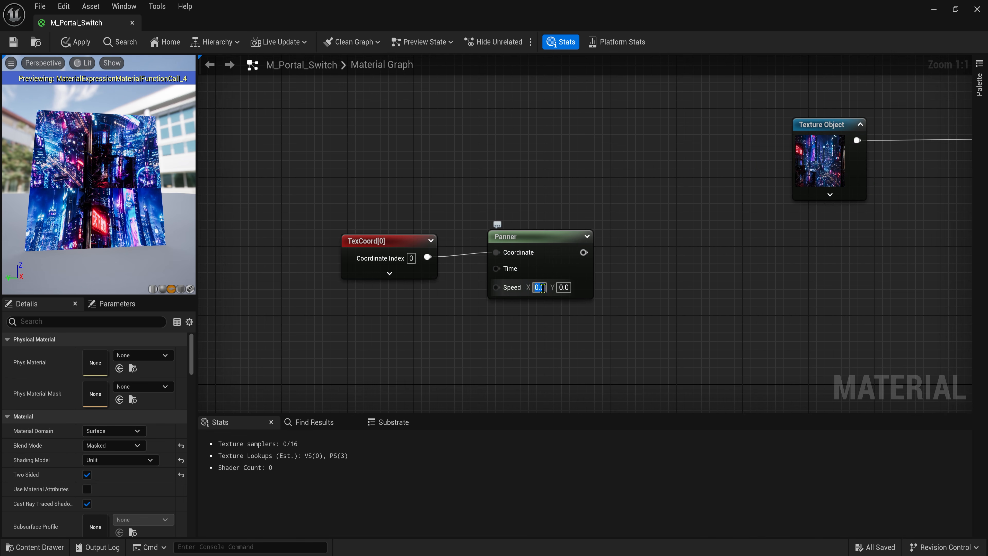
- Add a Texture Sample using TilingNoise05, with the Panner feeding its UVs
{"action": "key", "text": "u"}
{"action": "left_click", "coordinate": [672, 239]}
{"action": "key", "text": "Delete"}
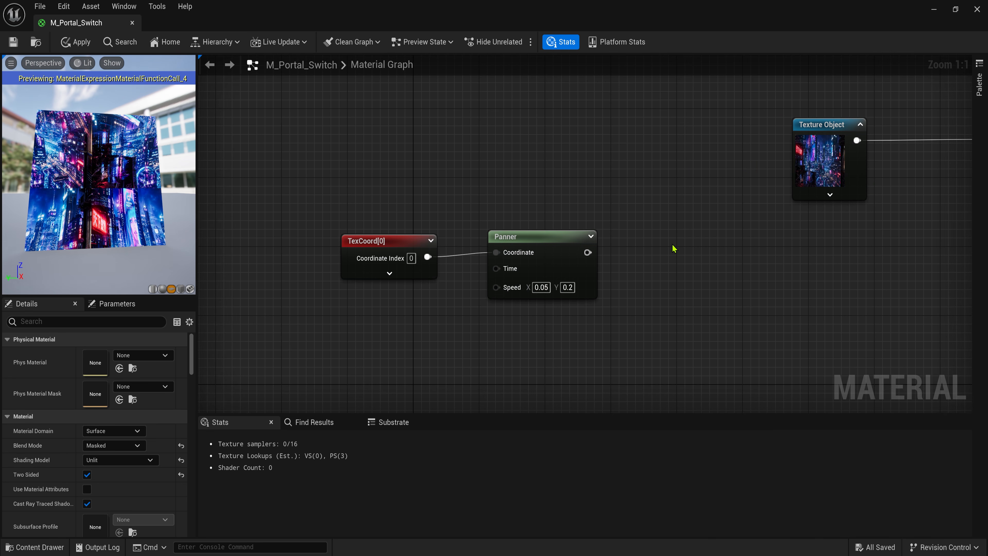
{"action": "key", "text": "t"}
{"action": "left_click", "coordinate": [672, 246]}
{"action": "left_click", "coordinate": [143, 443]}
{"action": "type", "text": "noise"}
{"action": "left_click", "coordinate": [187, 373]}
{"action": "left_click_drag", "start_coordinate": [587, 252], "coordinate": [674, 258]}
{"action": "left_click_drag", "start_coordinate": [708, 240], "coordinate": [695, 237]}
- Set the TexCoord tiling to 2 and shift the panning nodes left
{"action": "left_click", "coordinate": [381, 242]}
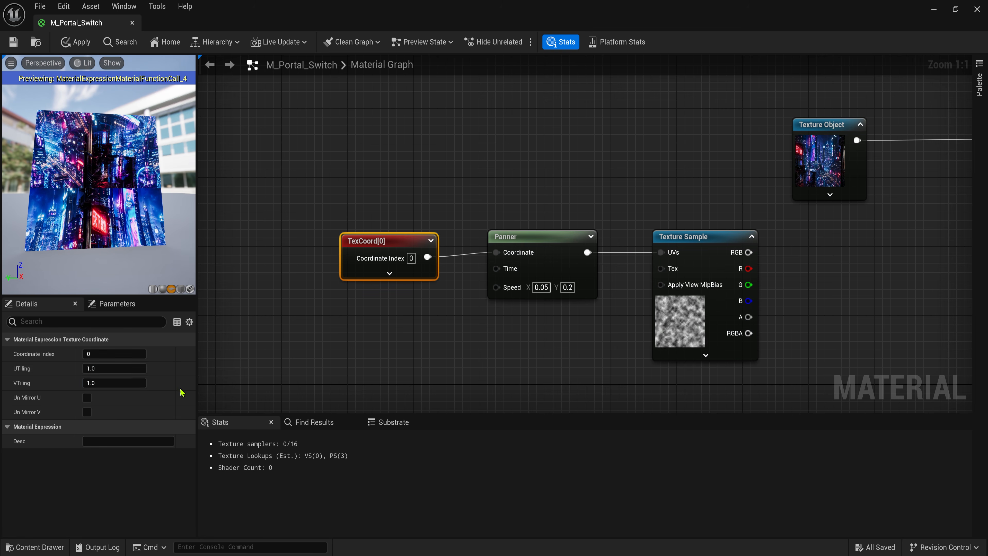
{"action": "left_click", "coordinate": [101, 369]}
{"action": "type", "text": "2"}
{"action": "key", "text": "Tab"}
{"action": "type", "text": "2"}
{"action": "left_click_drag", "start_coordinate": [319, 210], "coordinate": [696, 312]}
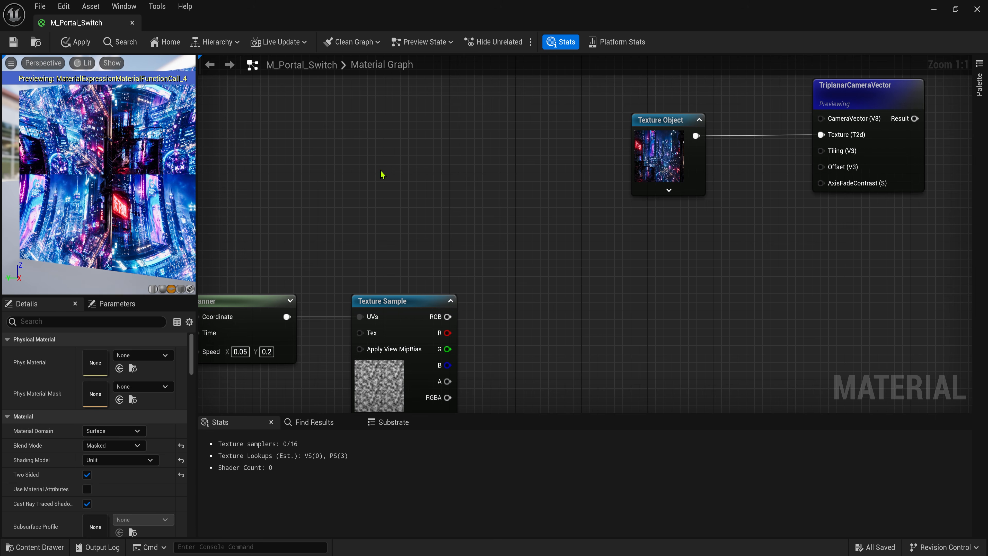
- Add a constant 0.3, 0.5, 0.1 vector wired into an Add node's A input
{"action": "key", "text": "3"}
{"action": "left_click", "coordinate": [379, 173]}
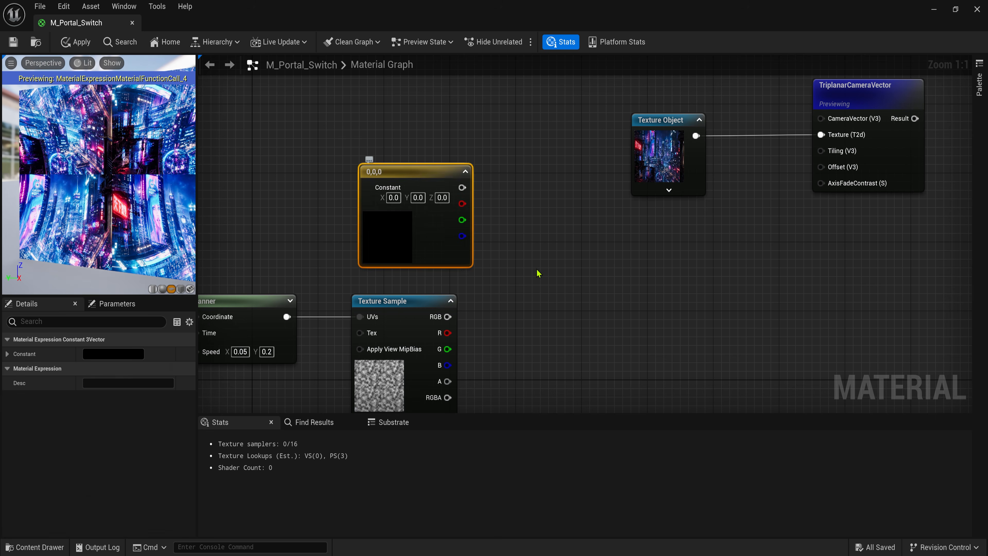
{"action": "key", "text": "a"}
{"action": "left_click", "coordinate": [588, 295]}
{"action": "left_click_drag", "start_coordinate": [598, 318], "coordinate": [512, 227]}
{"action": "left_click", "coordinate": [553, 203]}
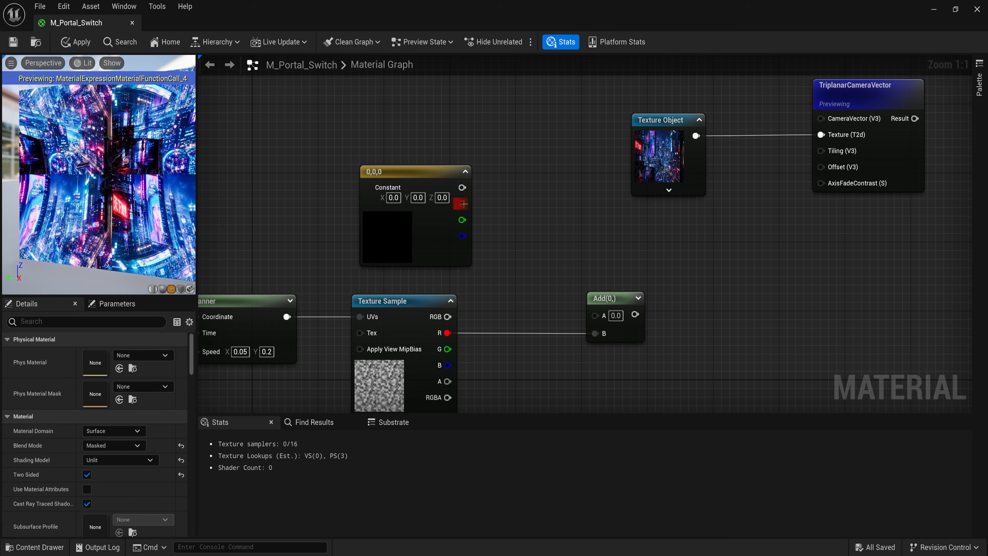
{"action": "left_click_drag", "start_coordinate": [601, 318], "coordinate": [560, 251]}
{"action": "left_click_drag", "start_coordinate": [462, 188], "coordinate": [622, 321]}
{"action": "right_click", "coordinate": [578, 281]}
{"action": "left_click", "coordinate": [394, 197]}
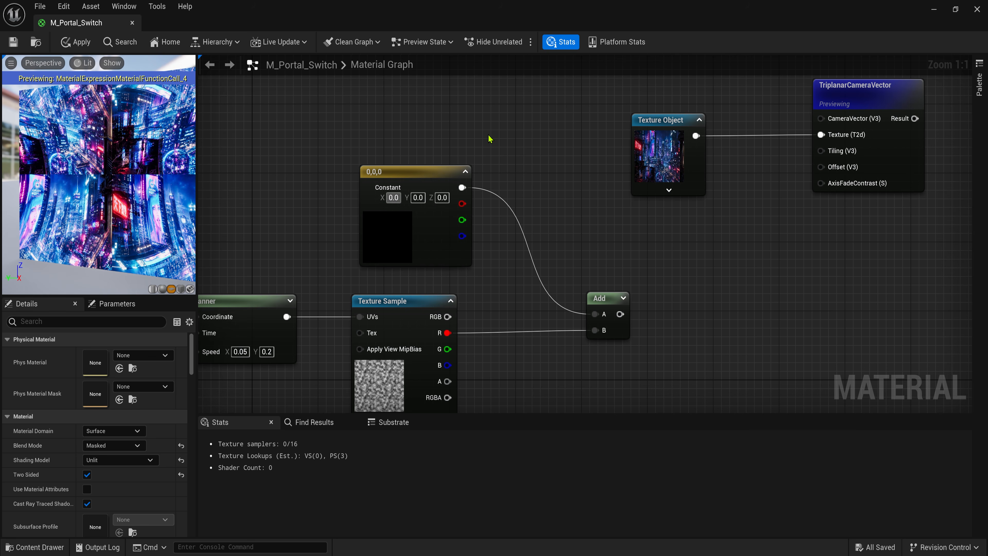
{"action": "type", "text": "0.5"}
{"action": "key", "text": "Tab"}
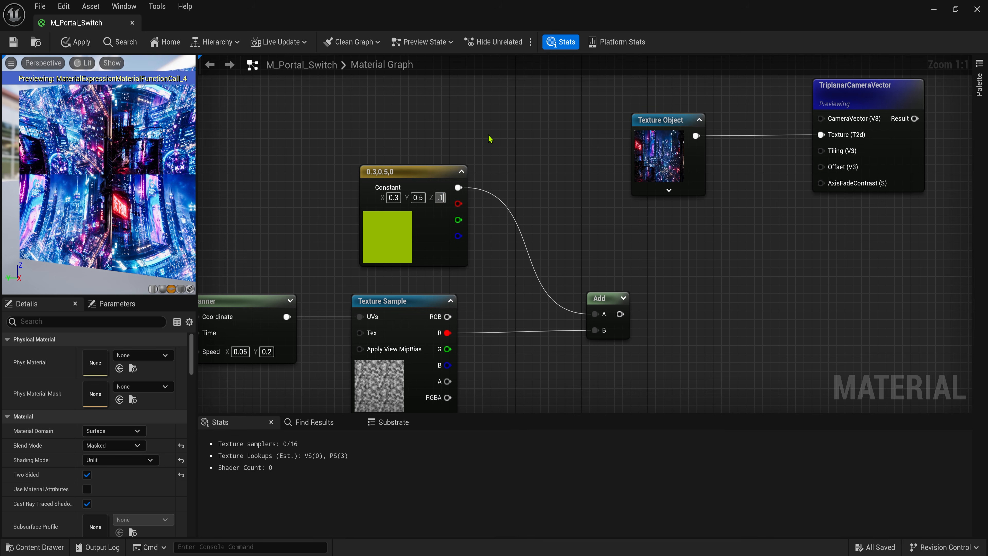
{"action": "left_click_drag", "start_coordinate": [610, 299], "coordinate": [589, 277]}
{"action": "left_click", "coordinate": [727, 271]}
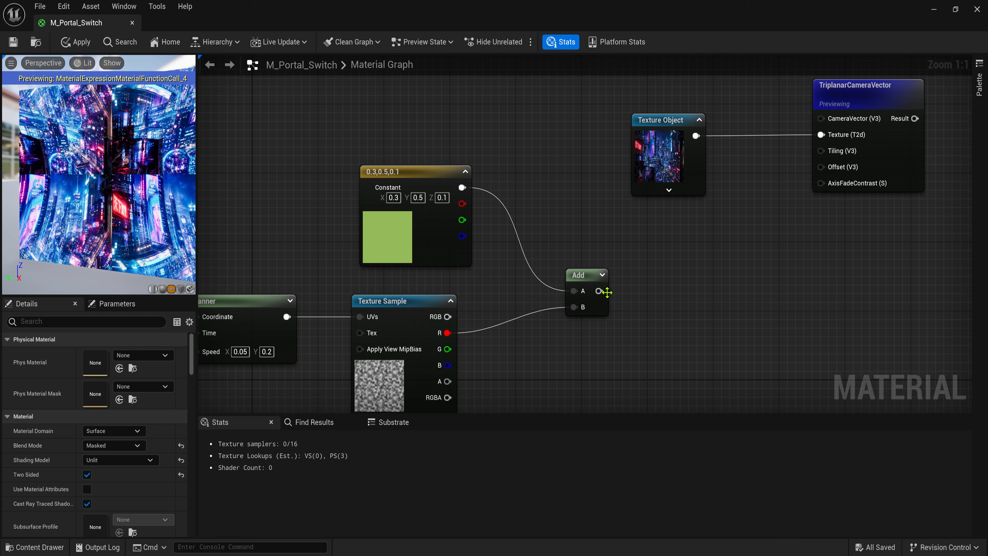
- Multiply the noise R channel by 0.05 into Add B, and feed Add into the triplanar Offset
{"action": "key", "text": "m"}
{"action": "left_click", "coordinate": [498, 327]}
{"action": "left_click_drag", "start_coordinate": [447, 333], "coordinate": [508, 349]}
{"action": "left_click_drag", "start_coordinate": [549, 342], "coordinate": [574, 307]}
{"action": "left_click_drag", "start_coordinate": [525, 326], "coordinate": [525, 318]}
{"action": "left_click", "coordinate": [529, 351]}
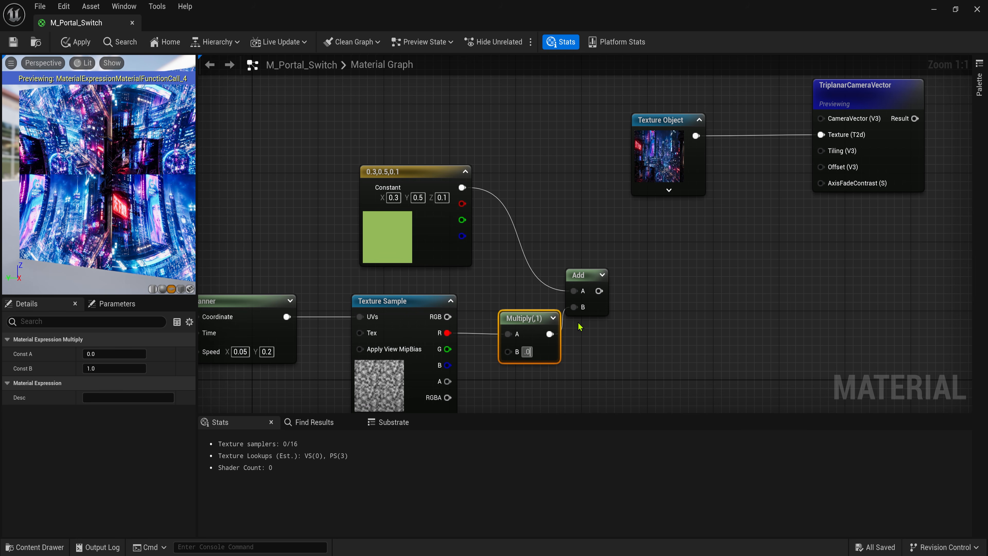
{"action": "left_click_drag", "start_coordinate": [599, 291], "coordinate": [820, 167]}
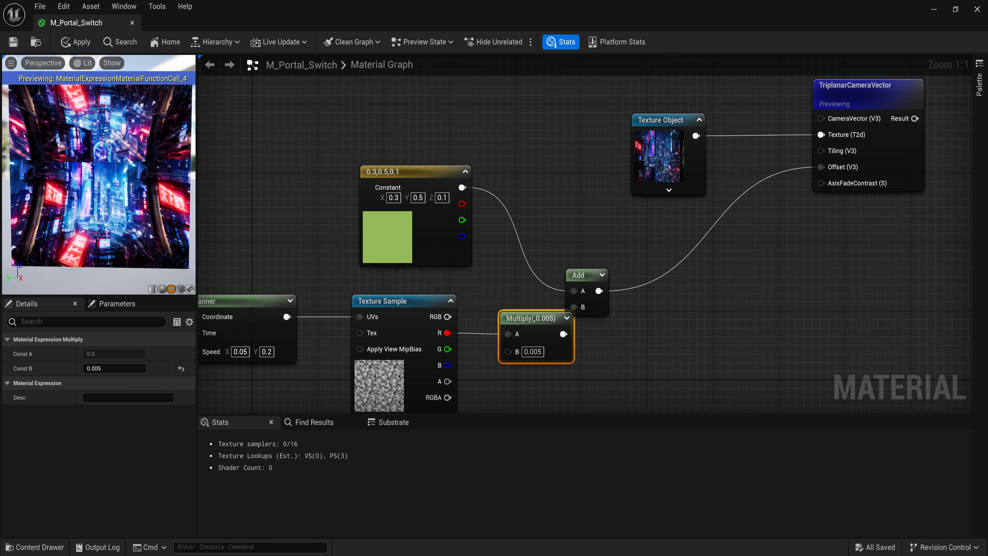
{"action": "left_click_drag", "start_coordinate": [578, 275], "coordinate": [601, 266]}
{"action": "type", "text": "0.05"}
{"action": "left_click", "coordinate": [613, 352]}
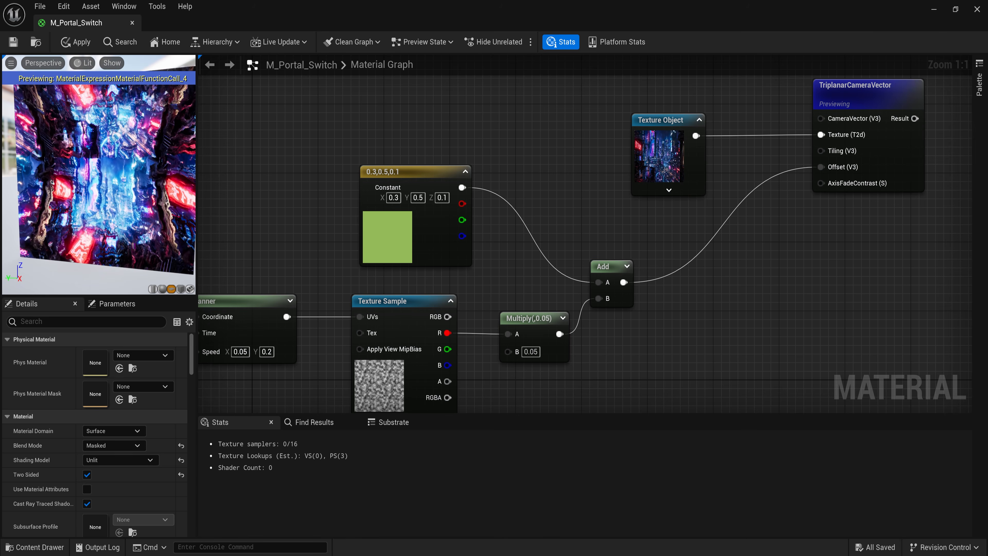
- Wire a new 0.8 scalar constant into the TriplanarCameraVector Tiling input
{"action": "right_click_drag", "start_coordinate": [662, 171], "coordinate": [633, 195]}
{"action": "left_click_drag", "start_coordinate": [627, 146], "coordinate": [594, 121]}
{"action": "left_click", "coordinate": [682, 199]}
{"action": "key", "text": "1"}
{"action": "left_click", "coordinate": [557, 232]}
{"action": "left_click_drag", "start_coordinate": [618, 255], "coordinate": [812, 179]}
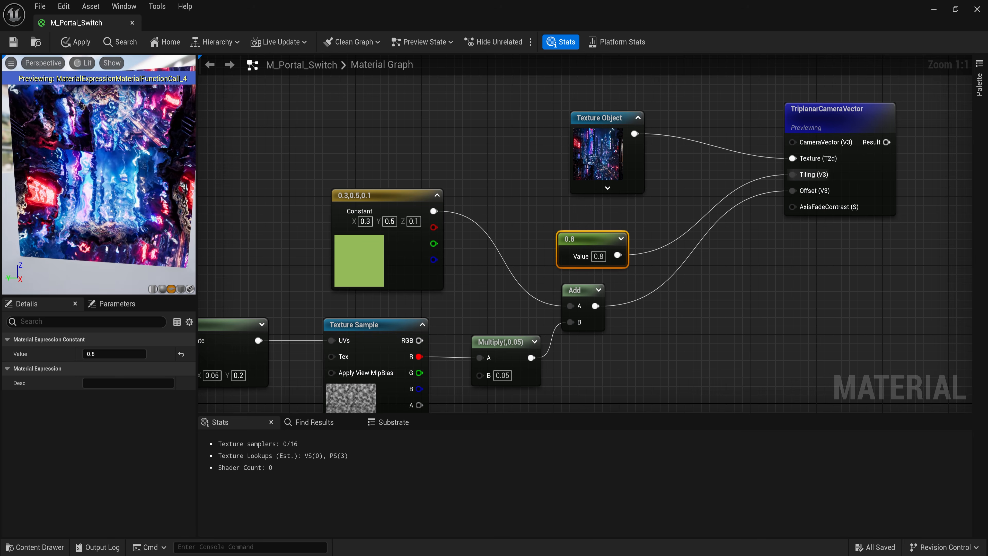
- Make the constant purple (0.3, 0.1, 0.6) and lower the noise multiplier to 0.01
{"action": "left_click", "coordinate": [392, 221]}
{"action": "type", "text": "0.1"}
{"action": "key", "text": "Tab"}
{"action": "type", "text": "0.6"}
{"action": "key", "text": "Return"}
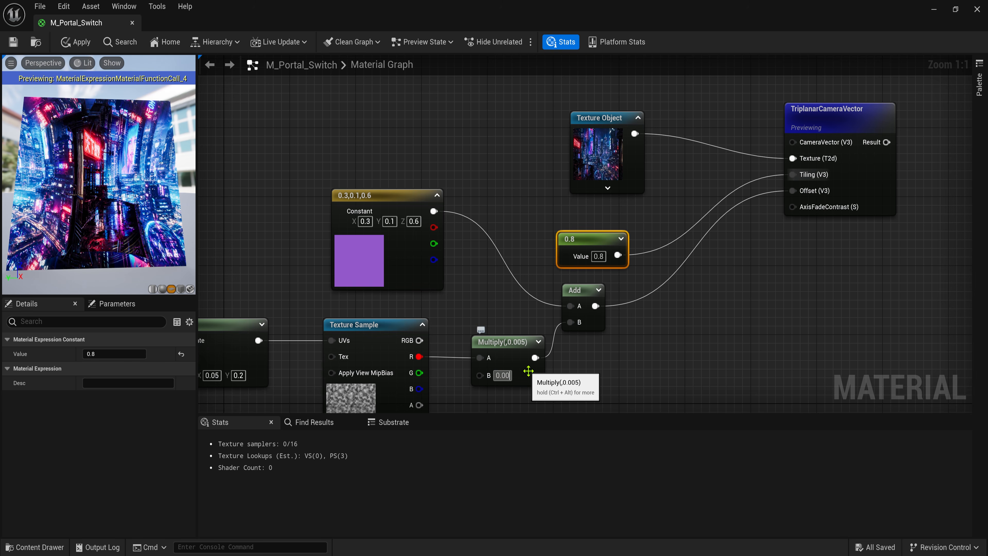
{"action": "type", "text": "0.01"}
{"action": "key", "text": "Return"}
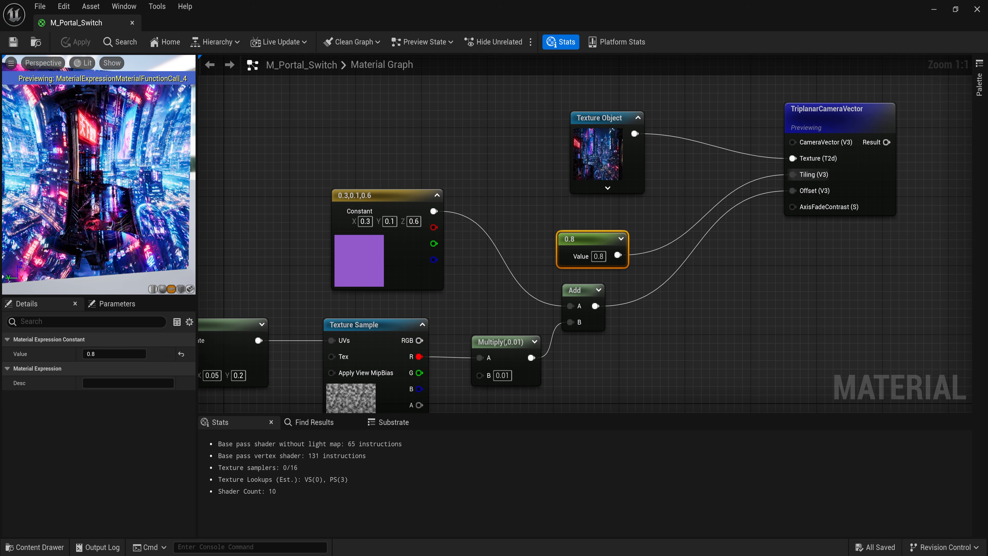
- Duplicate the nine-node triplanar group and place the copy above the original
{"action": "scroll", "coordinate": [341, 211], "scroll_direction": "down", "scroll_amount": 2}
{"action": "scroll", "coordinate": [341, 210], "scroll_direction": "down", "scroll_amount": 2}
{"action": "right_click_drag", "start_coordinate": [238, 197], "coordinate": [370, 225]}
{"action": "left_click_drag", "start_coordinate": [226, 386], "coordinate": [623, 219]}
{"action": "left_click", "coordinate": [606, 188]}
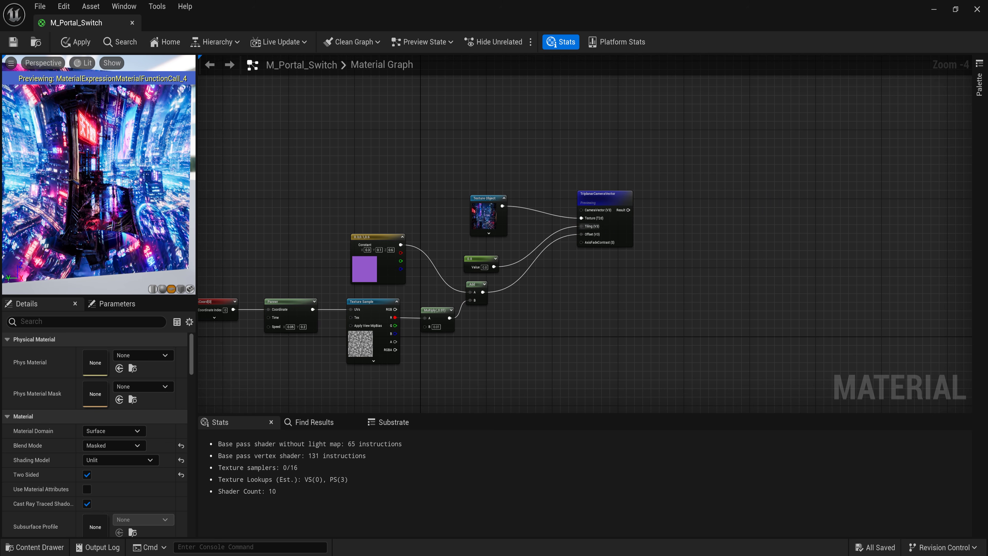
{"action": "right_click_drag", "start_coordinate": [267, 195], "coordinate": [423, 181]}
{"action": "left_click_drag", "start_coordinate": [346, 353], "coordinate": [775, 163]}
{"action": "key", "text": "ctrl+c"}
{"action": "right_click_drag", "start_coordinate": [699, 114], "coordinate": [655, 216]}
{"action": "key", "text": "ctrl+v"}
{"action": "scroll", "coordinate": [547, 157], "scroll_direction": "up", "scroll_amount": 2}
{"action": "left_click_drag", "start_coordinate": [780, 94], "coordinate": [743, 127]}
- Switch the duplicate's texture to the landscape texture, apply, and preview its triplanar result
{"action": "left_click", "coordinate": [610, 112]}
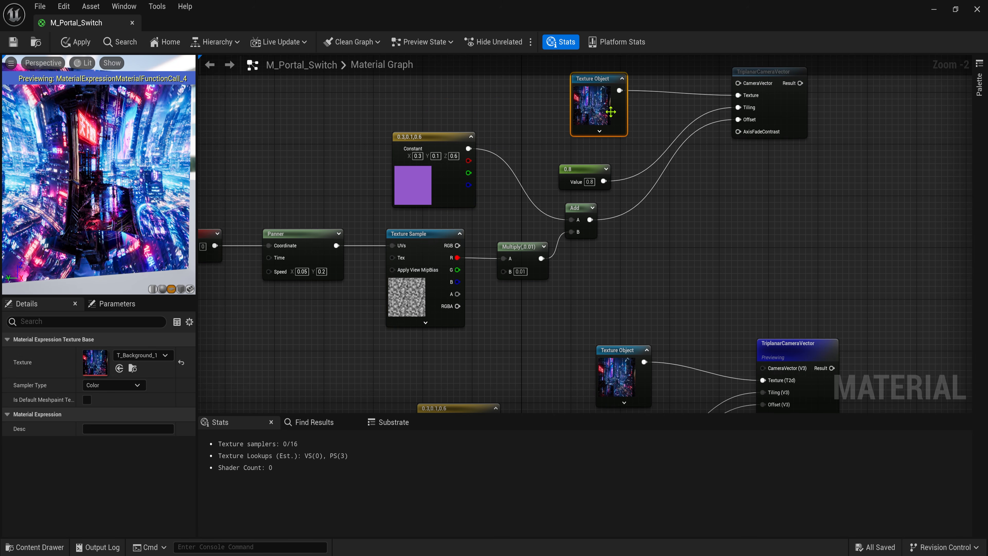
{"action": "left_click", "coordinate": [143, 355]}
{"action": "left_click", "coordinate": [255, 527]}
{"action": "left_click", "coordinate": [13, 42]}
{"action": "right_click", "coordinate": [751, 117]}
{"action": "right_click_drag", "start_coordinate": [828, 180], "coordinate": [554, 240]}
{"action": "left_click", "coordinate": [774, 140]}
- Move both triplanar clusters up and right to free space near the output
{"action": "left_click", "coordinate": [641, 231]}
{"action": "right_click_drag", "start_coordinate": [642, 230], "coordinate": [504, 146]}
{"action": "scroll", "coordinate": [511, 194], "scroll_direction": "down", "scroll_amount": 2}
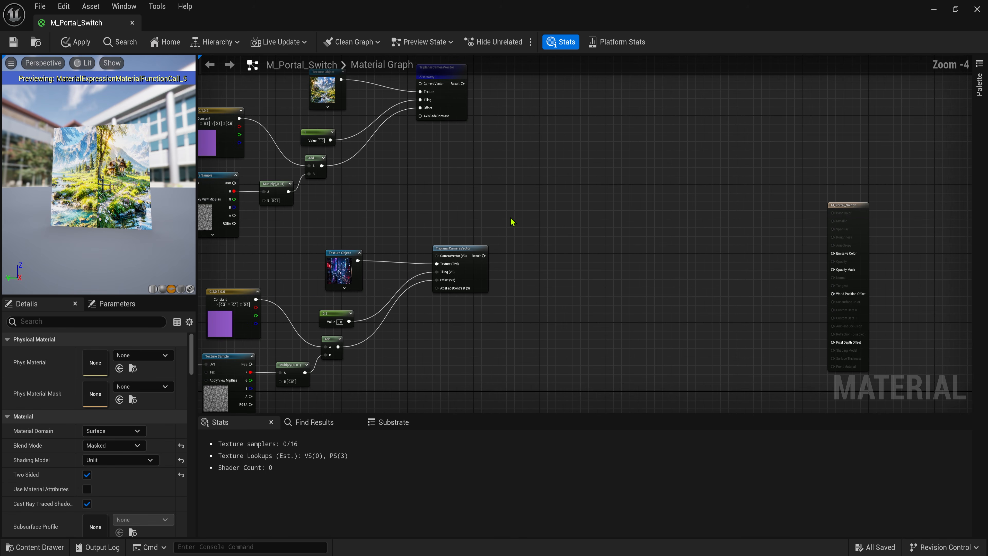
{"action": "scroll", "coordinate": [660, 260], "scroll_direction": "down", "scroll_amount": 2}
{"action": "left_click_drag", "start_coordinate": [580, 135], "coordinate": [336, 334]}
{"action": "left_click_drag", "start_coordinate": [562, 269], "coordinate": [594, 256]}
{"action": "left_click", "coordinate": [705, 215]}
{"action": "scroll", "coordinate": [706, 215], "scroll_direction": "up", "scroll_amount": 1}
{"action": "scroll", "coordinate": [705, 215], "scroll_direction": "up", "scroll_amount": 2}
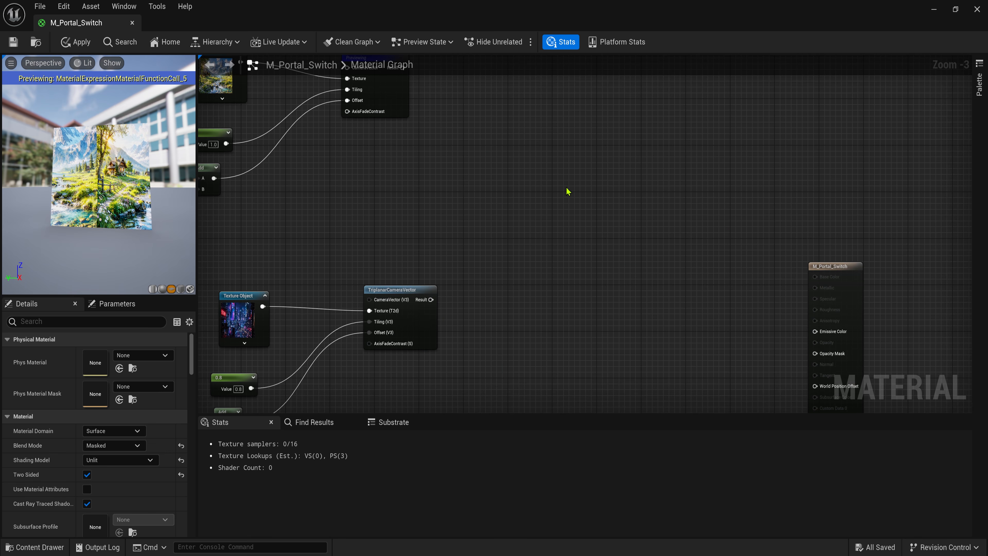
- Add a Lerp taking the first triplanar result as A and the lower one as B
{"action": "key", "text": "l"}
{"action": "left_click", "coordinate": [562, 177]}
{"action": "scroll", "coordinate": [529, 149], "scroll_direction": "up", "scroll_amount": 1}
{"action": "right_click_drag", "start_coordinate": [523, 146], "coordinate": [516, 201]}
{"action": "left_click_drag", "start_coordinate": [382, 111], "coordinate": [413, 369]}
{"action": "right_click_drag", "start_coordinate": [348, 390], "coordinate": [335, 256]}
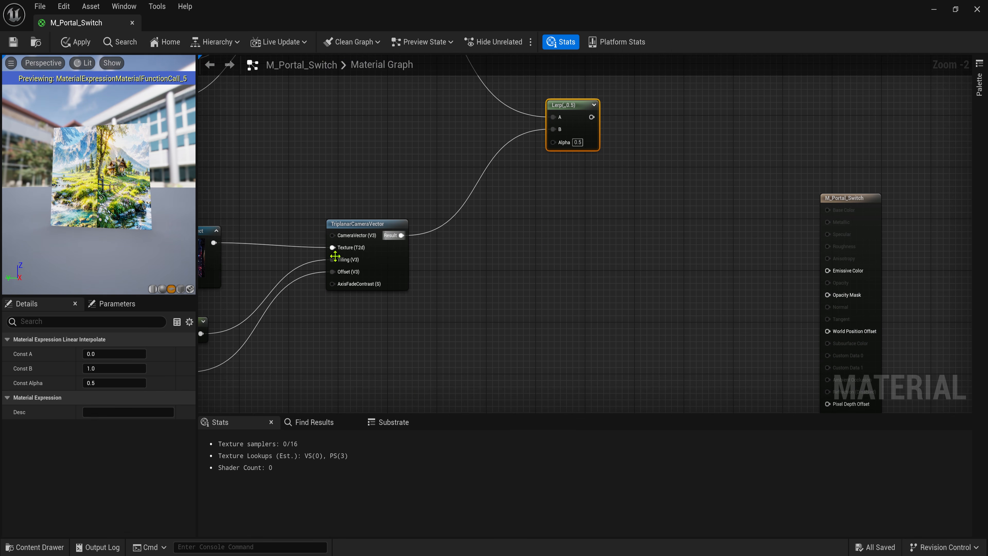
{"action": "right_click_drag", "start_coordinate": [406, 338], "coordinate": [470, 166]}
{"action": "scroll", "coordinate": [470, 165], "scroll_direction": "down", "scroll_amount": 3}
{"action": "right_click_drag", "start_coordinate": [404, 260], "coordinate": [440, 242]}
{"action": "scroll", "coordinate": [420, 268], "scroll_direction": "up", "scroll_amount": 3}
- Add SmallShape and SmallMask named reroute nodes and move them left
{"action": "right_click", "coordinate": [439, 240]}
{"action": "type", "text": "small"}
{"action": "key", "text": "Return"}
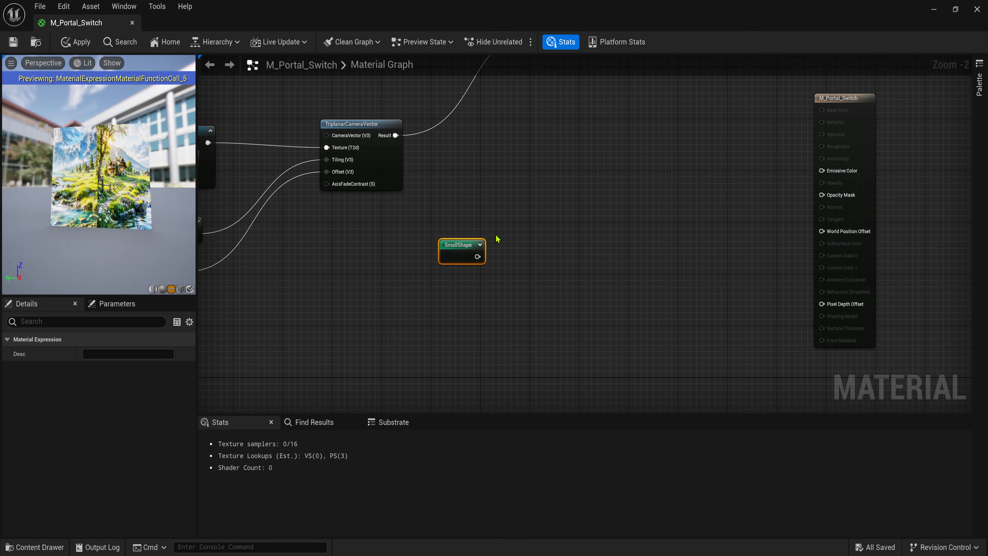
{"action": "right_click", "coordinate": [452, 317]}
{"action": "scroll", "coordinate": [505, 428], "scroll_direction": "down", "scroll_amount": 5}
{"action": "type", "text": "small"}
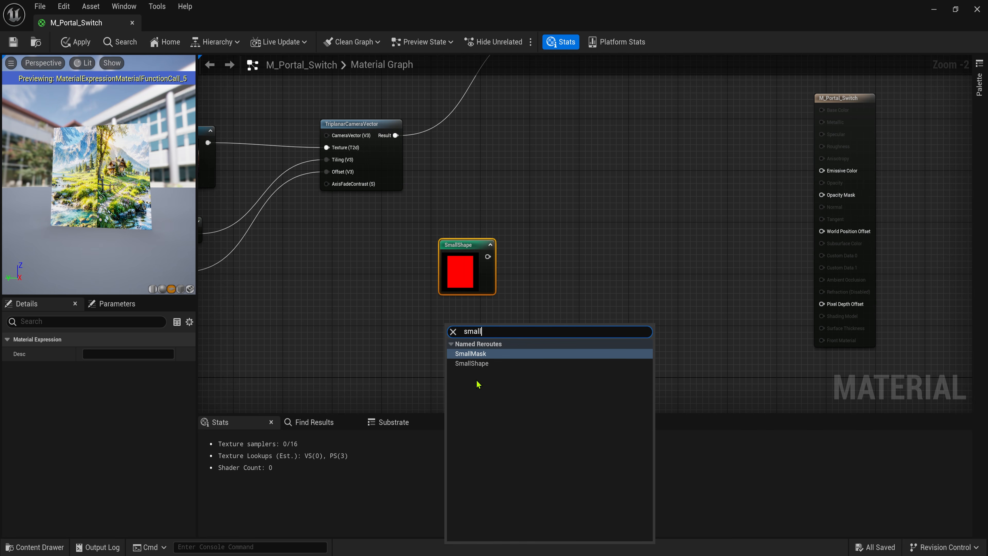
{"action": "key", "text": "Return"}
{"action": "left_click_drag", "start_coordinate": [530, 239], "coordinate": [467, 342]}
{"action": "left_click_drag", "start_coordinate": [469, 318], "coordinate": [432, 318]}
- Multiply SmallShape by SmallMask and feed the result into the Lerp Alpha
{"action": "key", "text": "m"}
{"action": "left_click", "coordinate": [524, 268]}
{"action": "left_click_drag", "start_coordinate": [450, 257], "coordinate": [530, 285]}
{"action": "left_click_drag", "start_coordinate": [461, 330], "coordinate": [530, 297]}
{"action": "left_click_drag", "start_coordinate": [438, 321], "coordinate": [425, 321]}
{"action": "left_click_drag", "start_coordinate": [545, 276], "coordinate": [508, 276]}
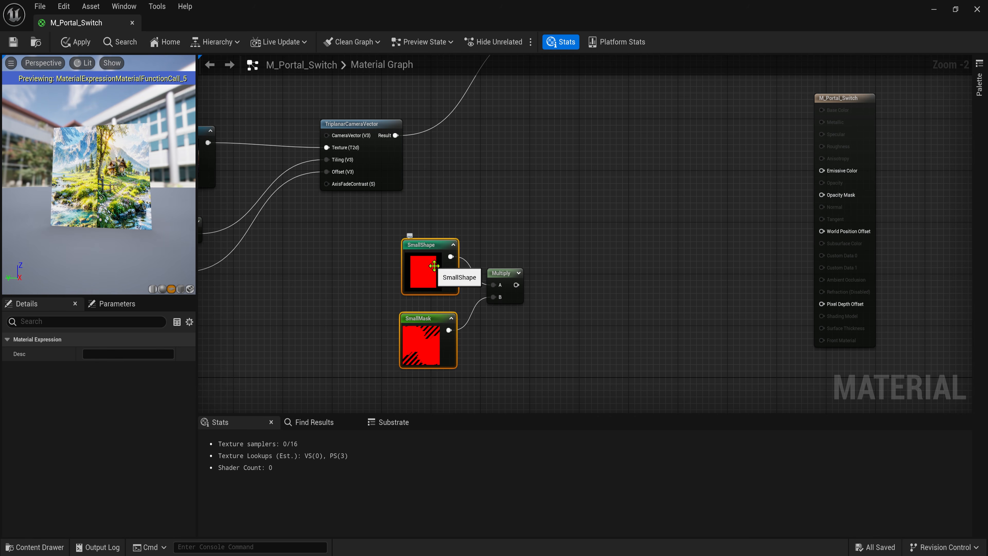
{"action": "left_click", "coordinate": [431, 164]}
{"action": "right_click_drag", "start_coordinate": [431, 164], "coordinate": [369, 255]}
{"action": "left_click_drag", "start_coordinate": [454, 375], "coordinate": [485, 145]}
- Preview the Lerp node's result on the portal mesh
{"action": "right_click", "coordinate": [504, 103]}
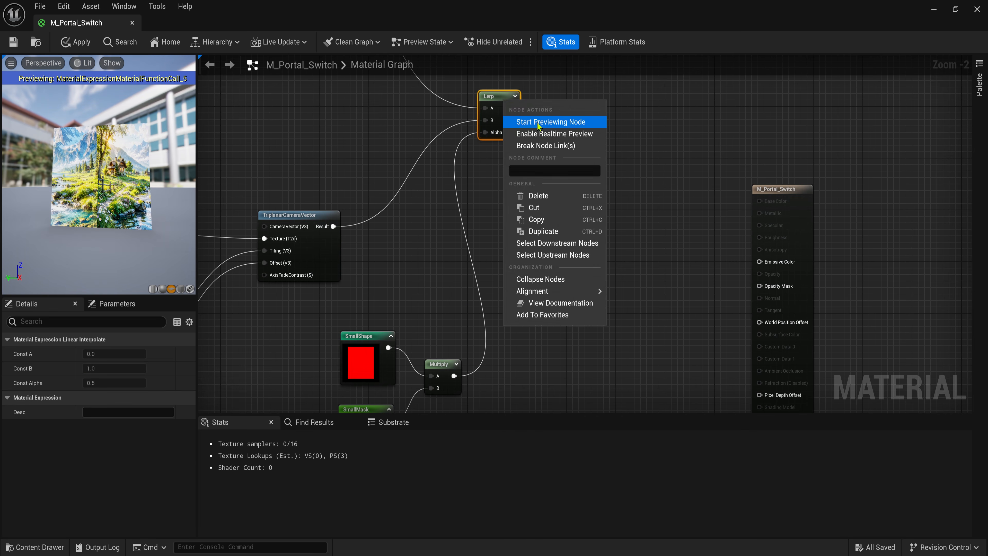
{"action": "left_click", "coordinate": [540, 122]}
{"action": "scroll", "coordinate": [100, 175], "scroll_direction": "up", "scroll_amount": 3}
{"action": "left_click_drag", "start_coordinate": [100, 175], "coordinate": [111, 183]}
{"action": "right_click_drag", "start_coordinate": [525, 249], "coordinate": [530, 196]}
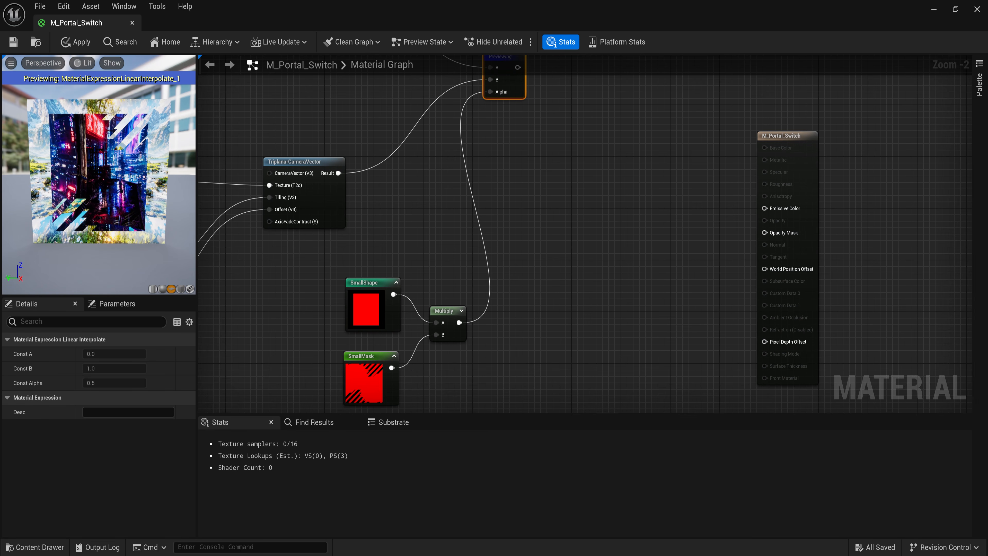
{"action": "left_click", "coordinate": [462, 311]}
{"action": "scroll", "coordinate": [540, 215], "scroll_direction": "down", "scroll_amount": 3}
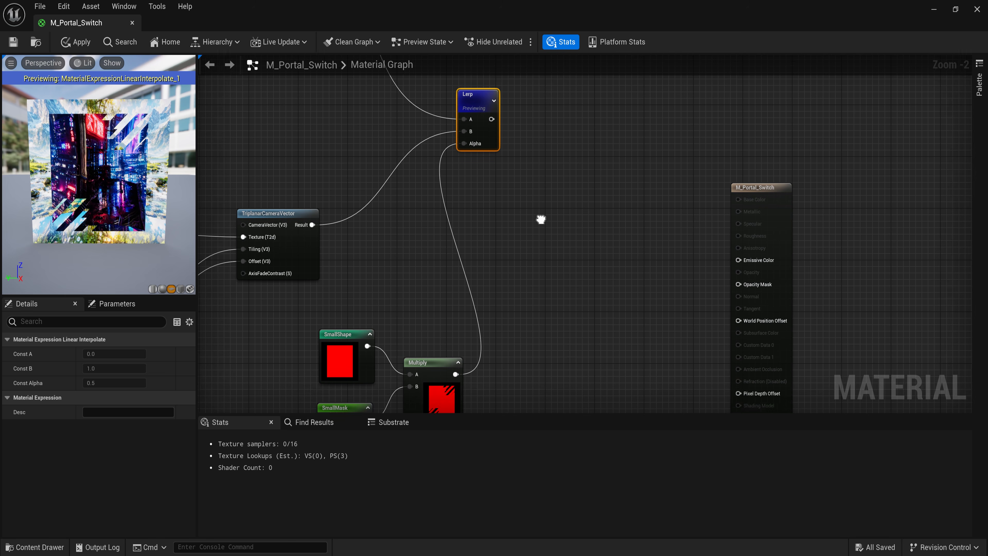
{"action": "scroll", "coordinate": [536, 210], "scroll_direction": "up", "scroll_amount": 3}
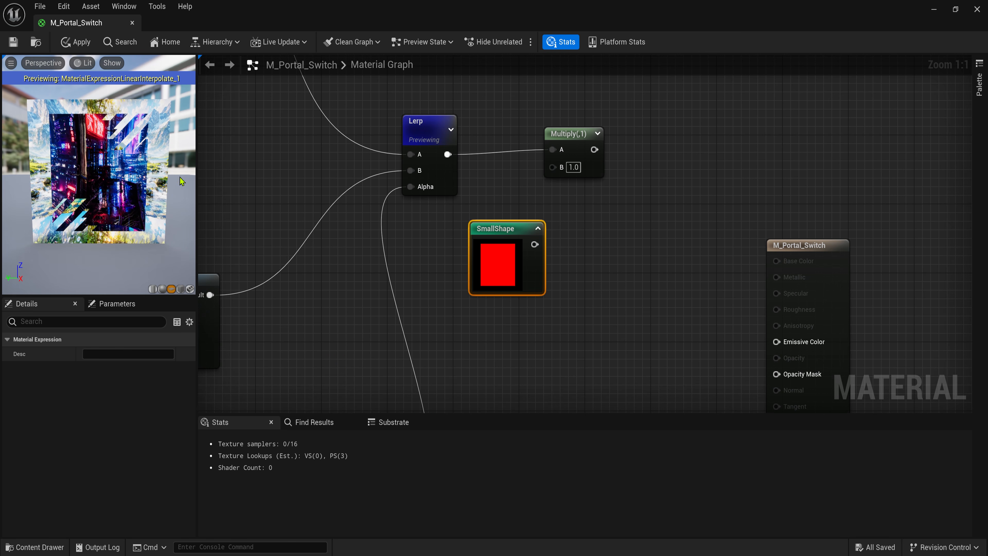
- Multiply the Lerp output by SmallShape and preview that Multiply node
{"action": "left_click", "coordinate": [447, 218]}
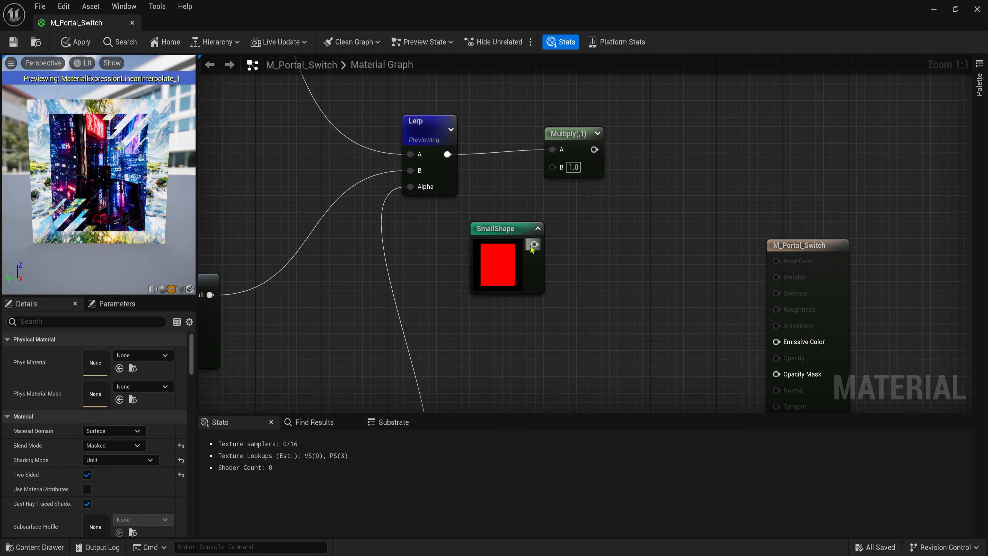
{"action": "left_click_drag", "start_coordinate": [535, 244], "coordinate": [552, 167]}
{"action": "left_click_drag", "start_coordinate": [501, 228], "coordinate": [477, 228]}
{"action": "left_click", "coordinate": [595, 134]}
{"action": "left_click_drag", "start_coordinate": [579, 135], "coordinate": [570, 134]}
{"action": "right_click", "coordinate": [571, 134]}
{"action": "left_click", "coordinate": [599, 152]}
{"action": "left_click_drag", "start_coordinate": [105, 234], "coordinate": [128, 237]}
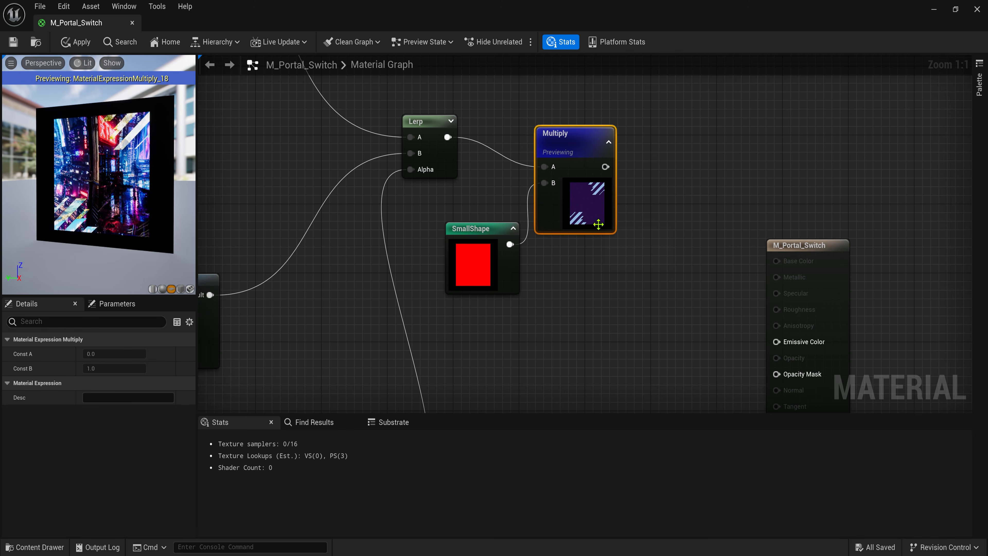
{"action": "scroll", "coordinate": [598, 224], "scroll_direction": "down", "scroll_amount": 5}
- Clear space above the graph and start searching for a Particle Color node
{"action": "left_click", "coordinate": [706, 205]}
{"action": "scroll", "coordinate": [531, 214], "scroll_direction": "up", "scroll_amount": 2}
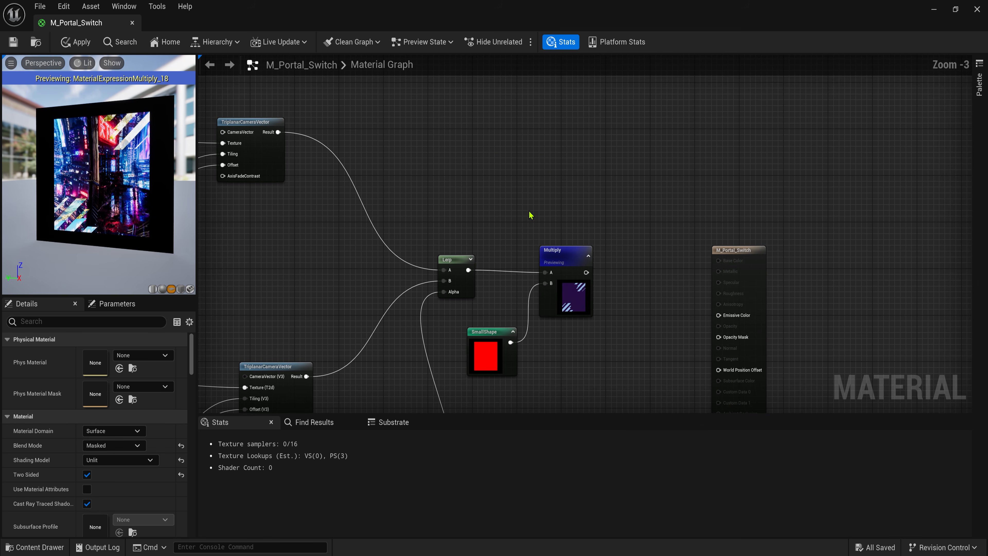
{"action": "right_click_drag", "start_coordinate": [512, 174], "coordinate": [495, 272]}
{"action": "right_click", "coordinate": [439, 172]}
- Add a Particle Color node and wire its RGB into a new Multiply's A input
{"action": "type", "text": "par"}
{"action": "key", "text": "m"}
{"action": "left_click", "coordinate": [553, 177]}
{"action": "left_click_drag", "start_coordinate": [476, 191], "coordinate": [568, 200]}
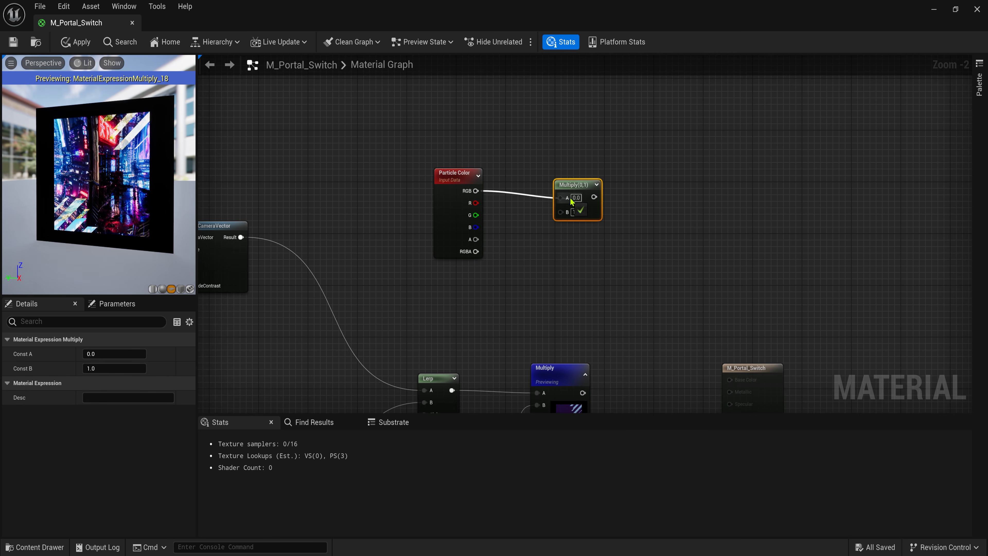
{"action": "scroll", "coordinate": [573, 201], "scroll_direction": "down", "scroll_amount": 2}
{"action": "right_click_drag", "start_coordinate": [218, 167], "coordinate": [450, 229]}
- Move the BigShape−SmallShape Subtract under Particle Color and wire it into Multiply B
{"action": "scroll", "coordinate": [443, 194], "scroll_direction": "down", "scroll_amount": 5}
{"action": "scroll", "coordinate": [647, 113], "scroll_direction": "up", "scroll_amount": 7}
{"action": "right_click_drag", "start_coordinate": [647, 156], "coordinate": [314, 278]}
{"action": "left_click_drag", "start_coordinate": [413, 226], "coordinate": [690, 225]}
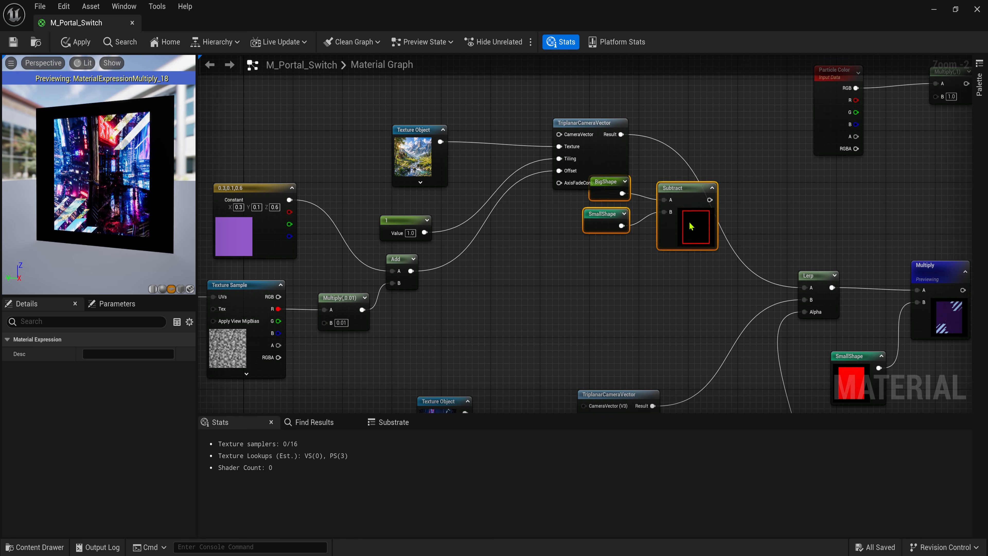
{"action": "right_click_drag", "start_coordinate": [820, 226], "coordinate": [334, 310]}
{"action": "left_click_drag", "start_coordinate": [506, 156], "coordinate": [359, 198]}
{"action": "left_click_drag", "start_coordinate": [427, 264], "coordinate": [474, 167]}
{"action": "left_click_drag", "start_coordinate": [562, 175], "coordinate": [533, 150]}
- Add an Add node after the Multiply and feed the Multiply into its A input
{"action": "key", "text": "m"}
{"action": "left_click", "coordinate": [527, 134]}
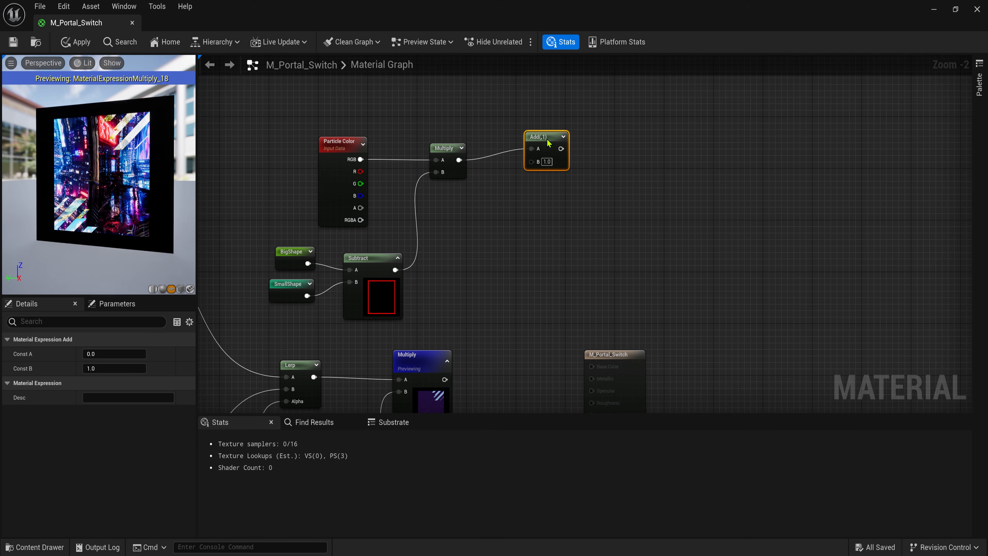
{"action": "scroll", "coordinate": [491, 182], "scroll_direction": "down", "scroll_amount": 2}
{"action": "right_click_drag", "start_coordinate": [491, 350], "coordinate": [479, 273]}
{"action": "left_click_drag", "start_coordinate": [692, 161], "coordinate": [538, 266]}
{"action": "left_click", "coordinate": [541, 257]}
{"action": "left_click", "coordinate": [689, 187]}
{"action": "scroll", "coordinate": [545, 302], "scroll_direction": "down", "scroll_amount": 2}
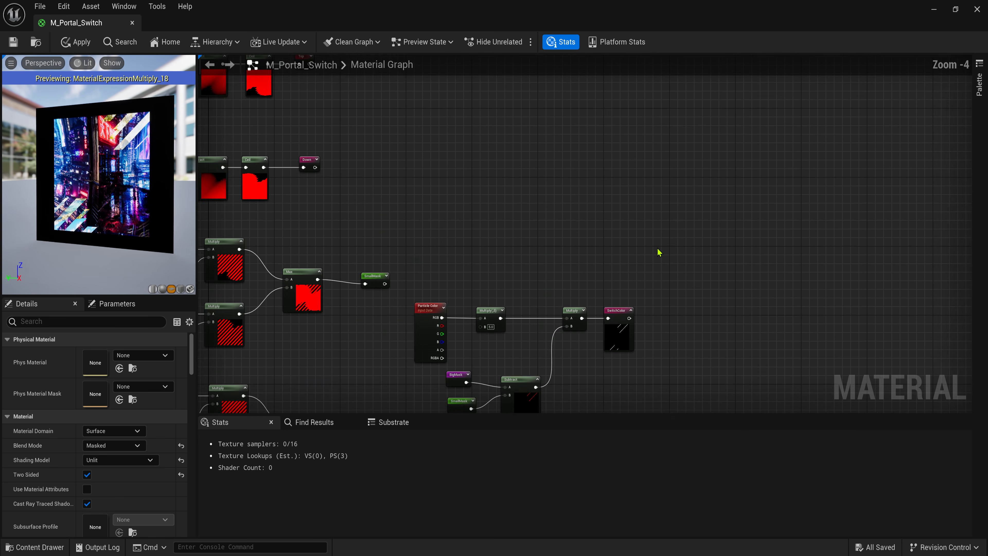
{"action": "key", "text": "a"}
{"action": "left_click", "coordinate": [521, 212]}
{"action": "left_click_drag", "start_coordinate": [458, 232], "coordinate": [527, 233]}
- Add a SwitchColor reroute node and wire it into the Add's B input
{"action": "right_click", "coordinate": [462, 265]}
{"action": "type", "text": "sw"}
{"action": "left_click", "coordinate": [486, 288]}
{"action": "left_click_drag", "start_coordinate": [480, 291], "coordinate": [527, 239]}
- Sum the colour Add with the portal Multiply in a new Add node
{"action": "left_click", "coordinate": [556, 206]}
{"action": "right_click_drag", "start_coordinate": [623, 290], "coordinate": [602, 241]}
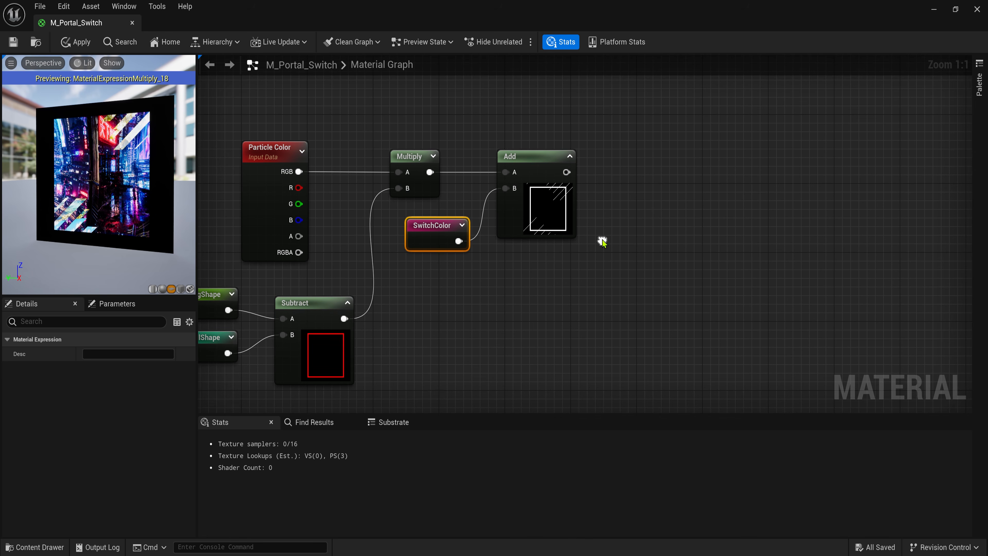
{"action": "right_click_drag", "start_coordinate": [580, 273], "coordinate": [513, 152]}
{"action": "scroll", "coordinate": [496, 346], "scroll_direction": "down", "scroll_amount": 1}
{"action": "left_click_drag", "start_coordinate": [558, 314], "coordinate": [645, 292]}
{"action": "key", "text": "a"}
{"action": "left_click", "coordinate": [526, 227]}
{"action": "left_click_drag", "start_coordinate": [500, 89], "coordinate": [364, 345]}
{"action": "right_click_drag", "start_coordinate": [459, 254], "coordinate": [420, 244]}
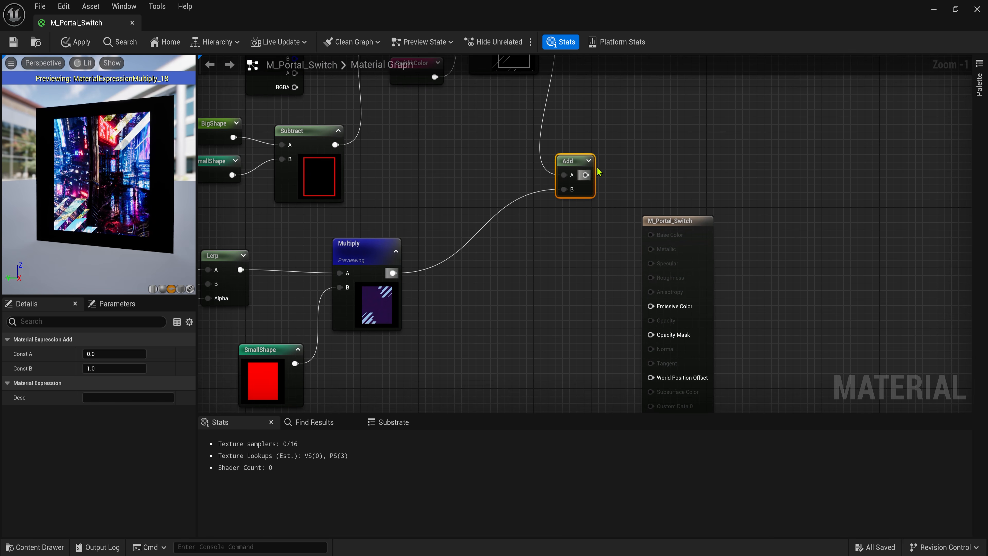
- Connect the final Add to Emissive Color and preview its result on the mesh
{"action": "left_click_drag", "start_coordinate": [584, 161], "coordinate": [577, 214]}
{"action": "right_click_drag", "start_coordinate": [610, 234], "coordinate": [497, 276]}
{"action": "left_click_drag", "start_coordinate": [554, 262], "coordinate": [626, 254]}
{"action": "left_click", "coordinate": [553, 279]}
{"action": "left_click_drag", "start_coordinate": [451, 255], "coordinate": [611, 340]}
{"action": "left_click", "coordinate": [506, 253]}
{"action": "right_click", "coordinate": [505, 253]}
{"action": "left_click", "coordinate": [538, 275]}
{"action": "left_click", "coordinate": [440, 241]}
{"action": "left_click_drag", "start_coordinate": [117, 175], "coordinate": [156, 164]}
{"action": "right_click_drag", "start_coordinate": [594, 360], "coordinate": [633, 231]}
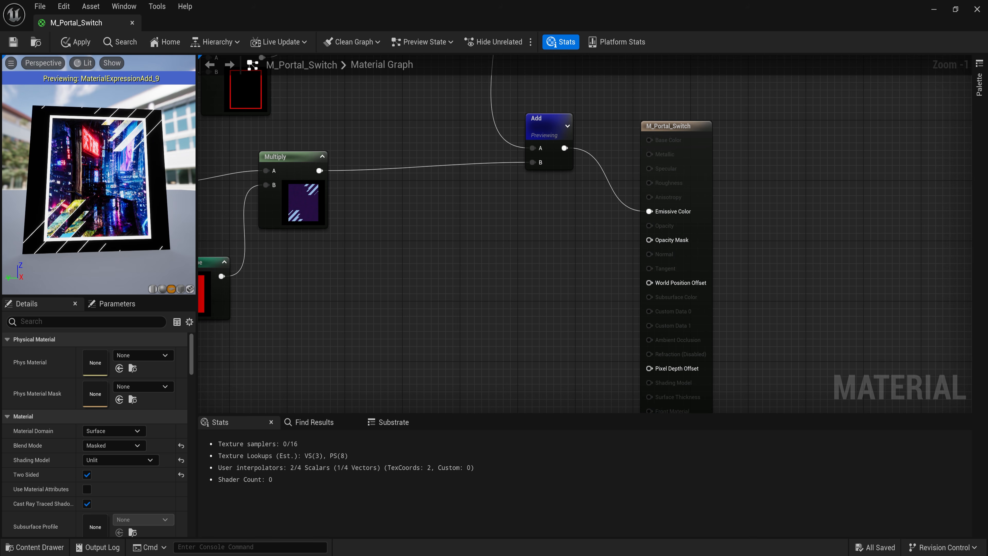
- Add a BigShape reroute node beside the material output for the Opacity Mask
{"action": "right_click", "coordinate": [469, 235]}
{"action": "type", "text": "big"}
{"action": "left_click", "coordinate": [525, 264]}
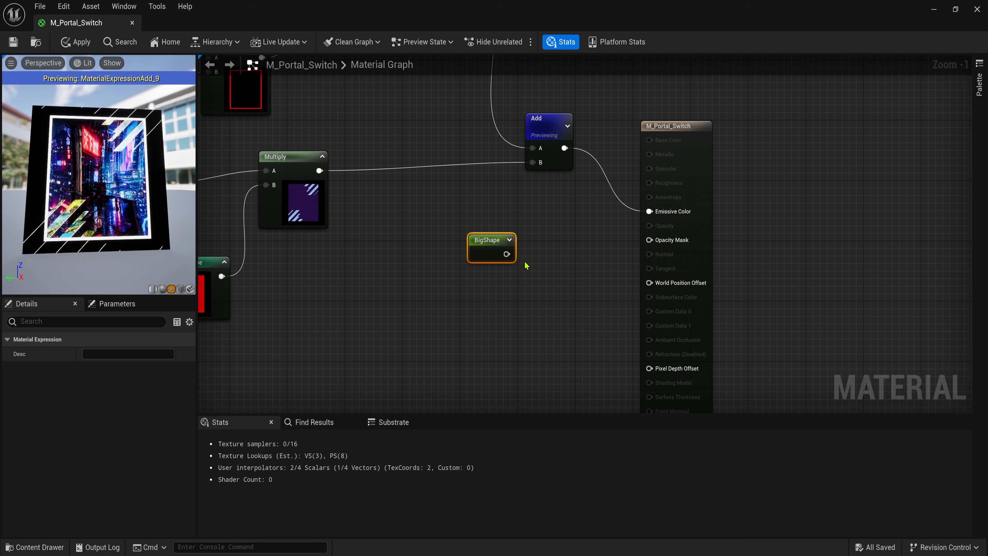
{"action": "left_click", "coordinate": [510, 240]}
{"action": "left_click_drag", "start_coordinate": [484, 255], "coordinate": [648, 240]}
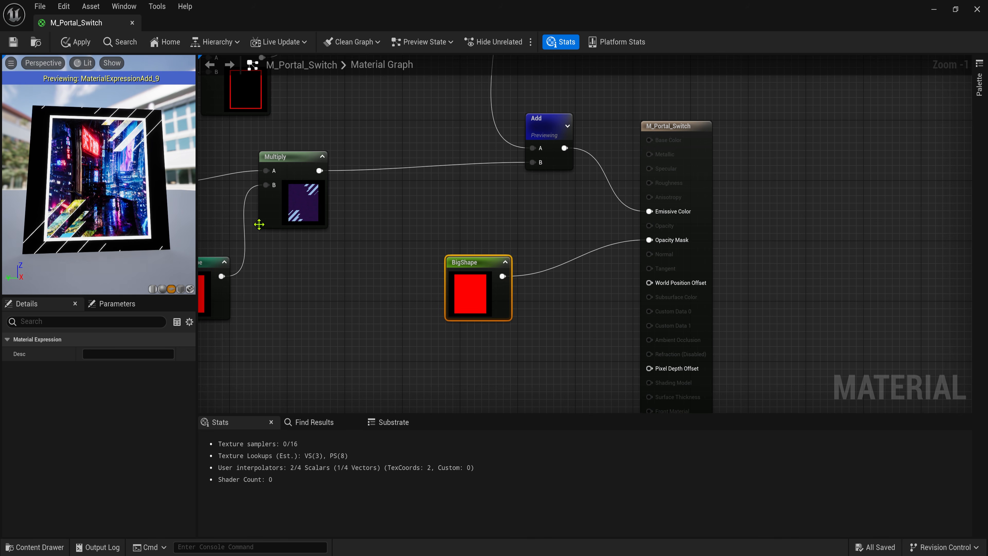
- Turn off the Add node's preview and save M_Portal_Switch
{"action": "left_click", "coordinate": [553, 127]}
{"action": "key", "text": "space"}
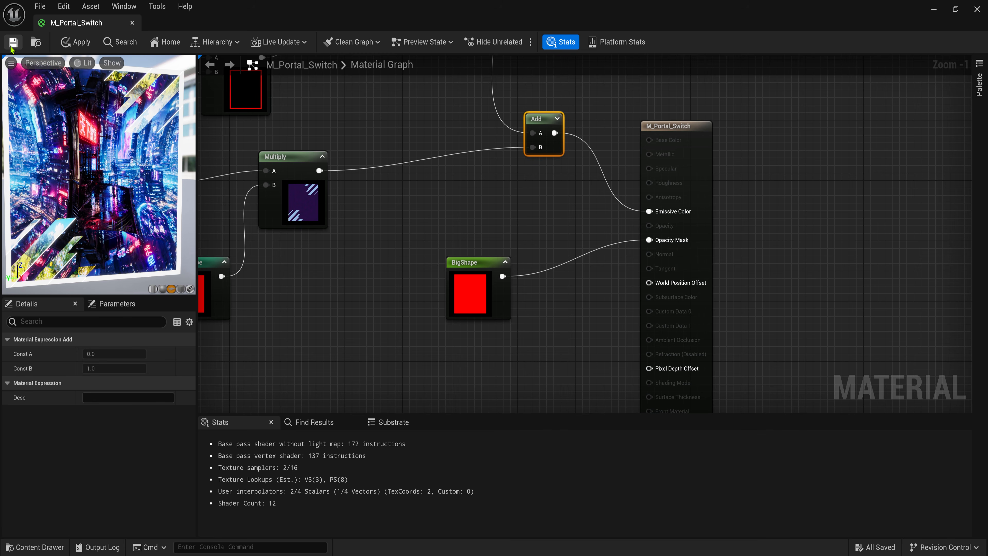
{"action": "left_click", "coordinate": [11, 43]}
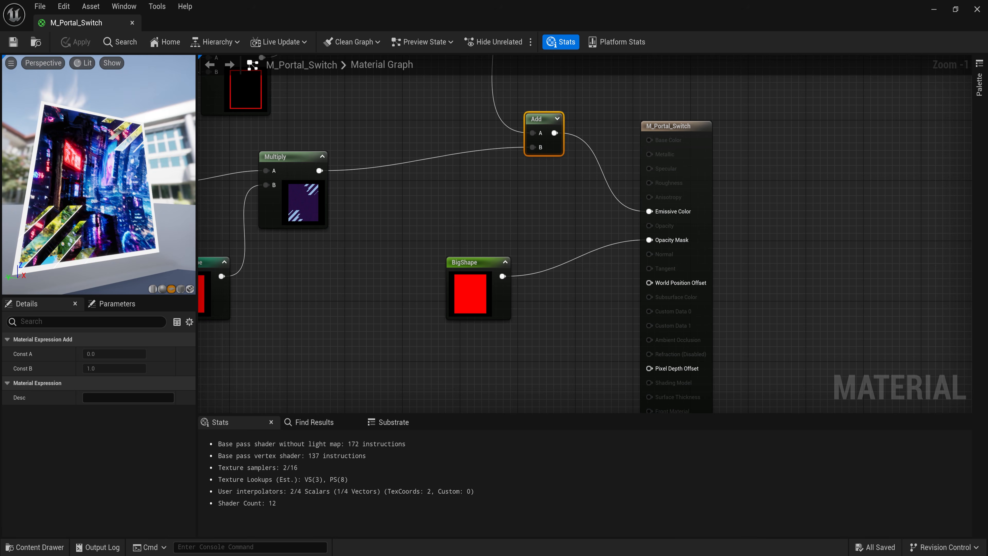
- Start a new Niagara System asset from the Content Browser
{"action": "scroll", "coordinate": [354, 218], "scroll_direction": "down", "scroll_amount": 4}
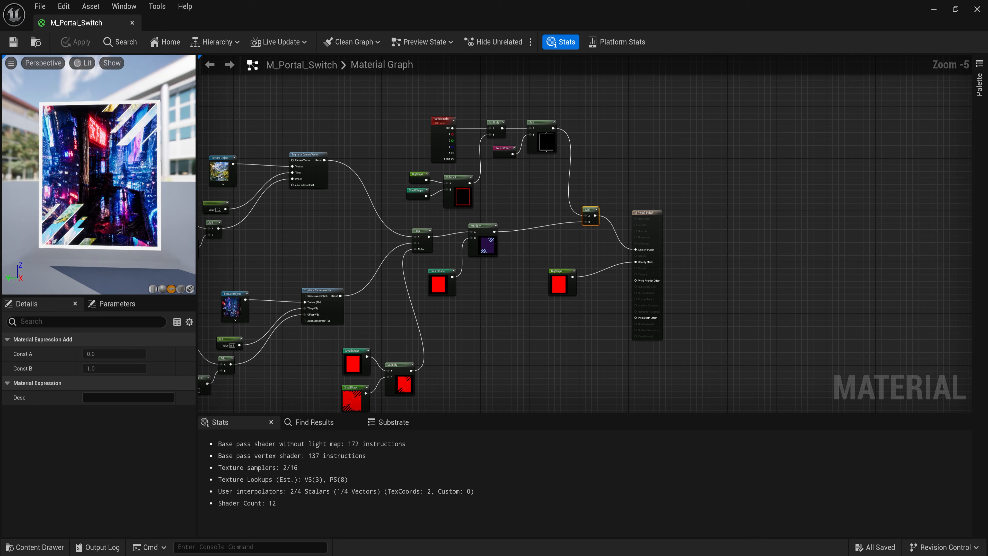
{"action": "scroll", "coordinate": [382, 245], "scroll_direction": "down", "scroll_amount": 1}
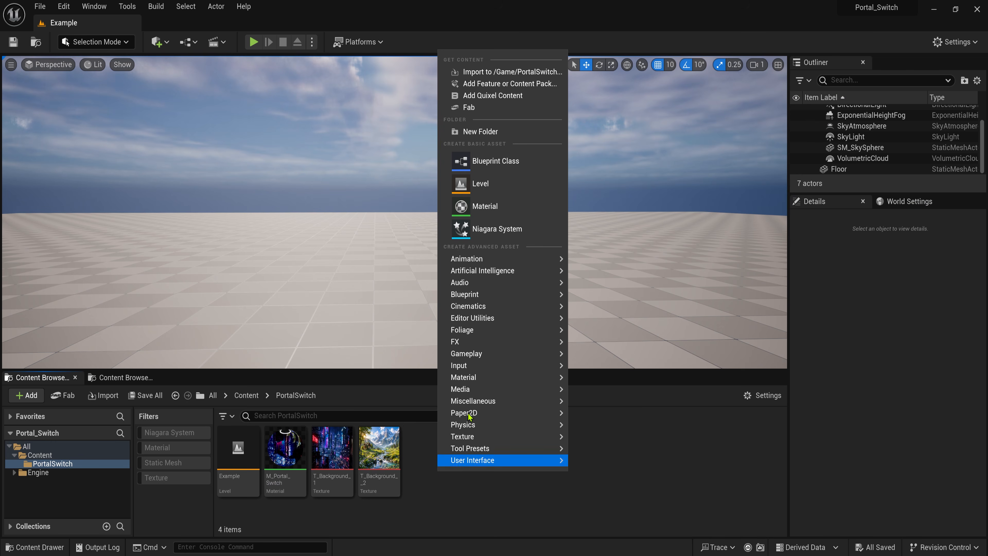
{"action": "left_click", "coordinate": [503, 458]}
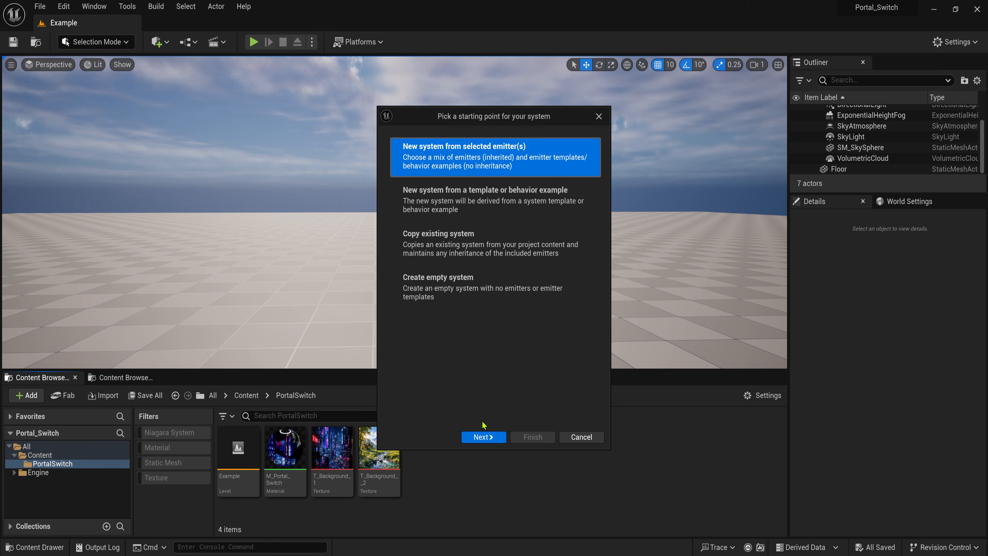
- Create the Niagara system from an Empty emitter and name it NS_Switch
{"action": "left_click", "coordinate": [483, 437]}
{"action": "left_click", "coordinate": [531, 437]}
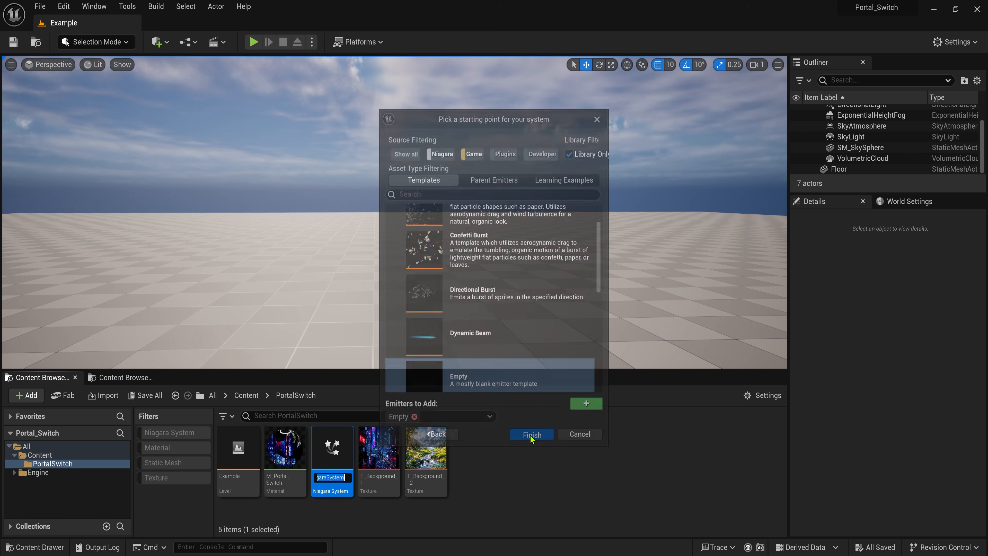
{"action": "type", "text": "NS_Sit"}
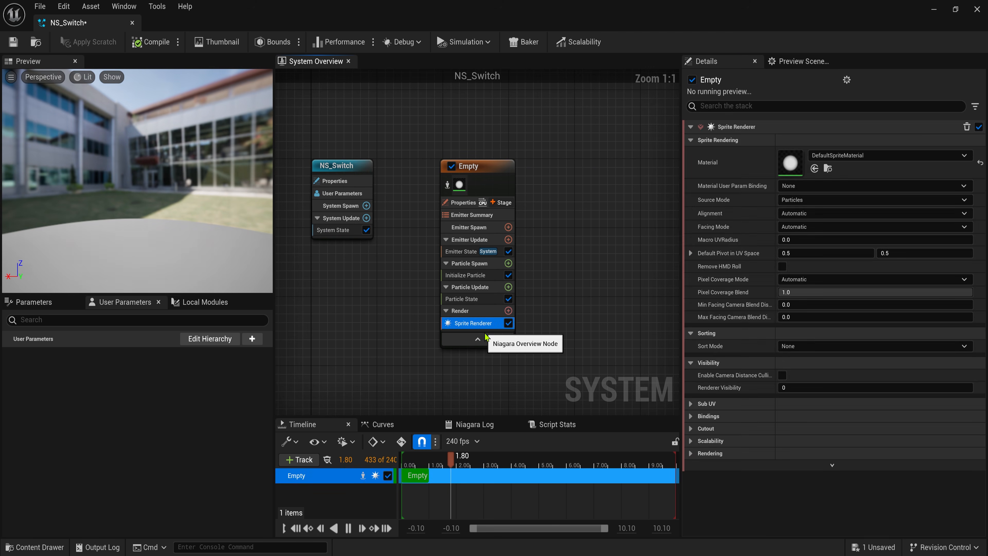
- Set the Mesh Renderer's mesh to Plane with M_Portal_Switch as override material
{"action": "left_click", "coordinate": [508, 300]}
{"action": "key", "text": "Escape"}
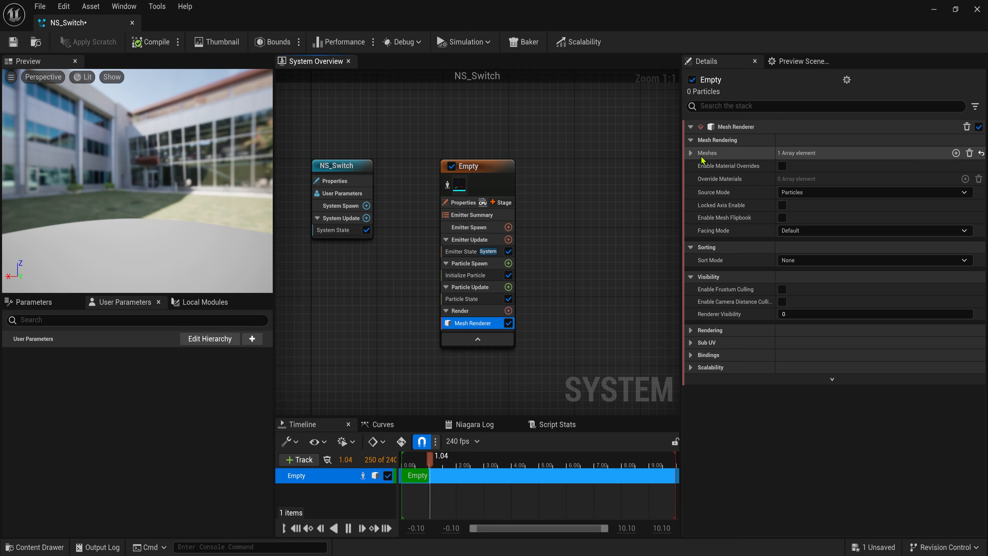
{"action": "left_click", "coordinate": [842, 169]}
{"action": "type", "text": "plane"}
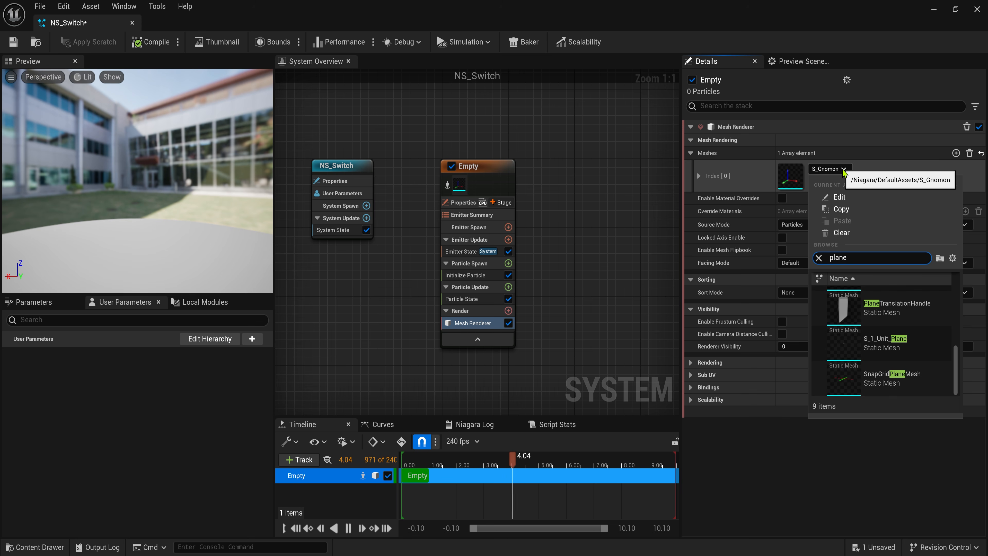
{"action": "scroll", "coordinate": [887, 343], "scroll_direction": "up", "scroll_amount": 5}
{"action": "left_click", "coordinate": [887, 359]}
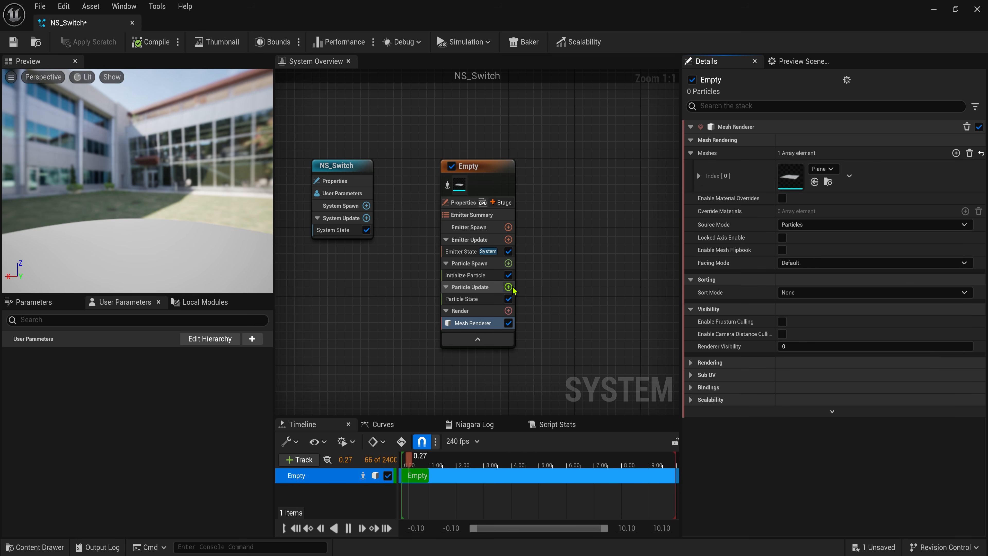
{"action": "left_click", "coordinate": [698, 176]}
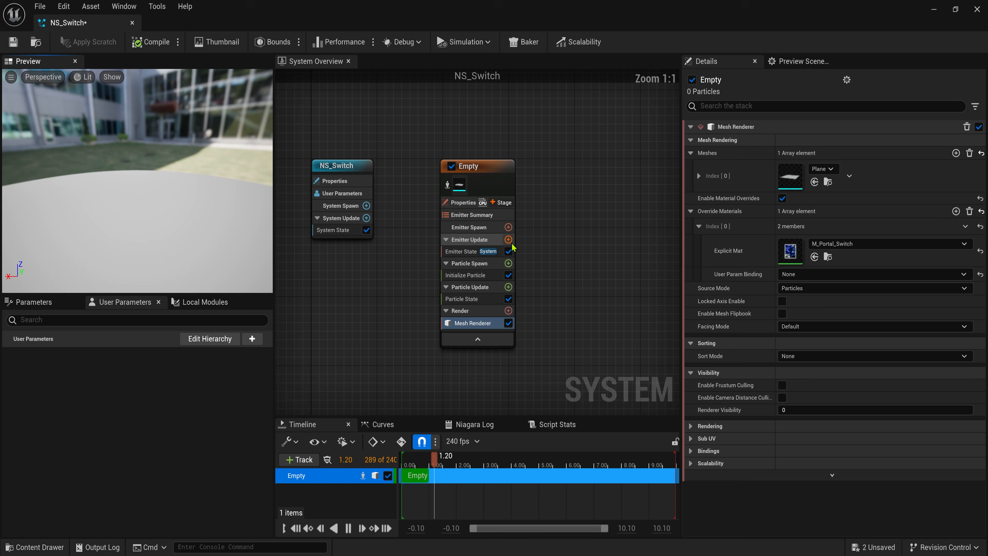
{"action": "left_click", "coordinate": [508, 239]}
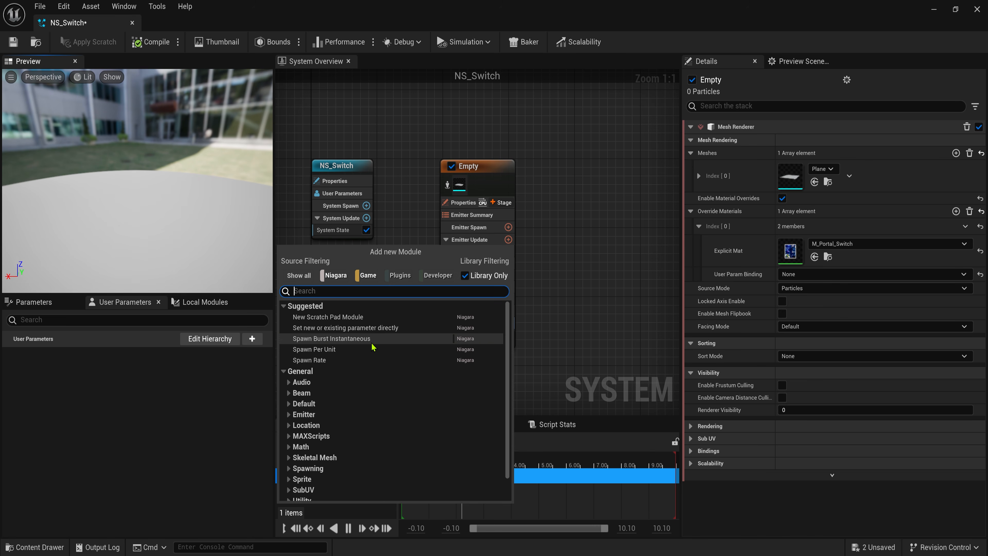
- Add Spawn Burst Instantaneous and set Emitter State to Self, looping infinitely every 16 seconds
{"action": "left_click", "coordinate": [372, 345]}
{"action": "left_click", "coordinate": [461, 251]}
{"action": "left_click", "coordinate": [806, 168]}
{"action": "left_click", "coordinate": [803, 196]}
{"action": "left_click", "coordinate": [806, 199]}
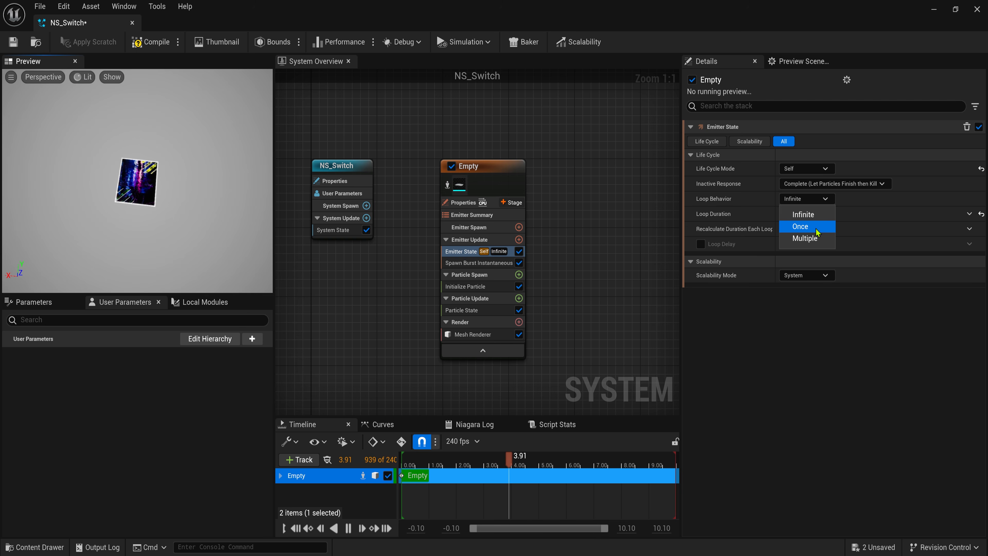
{"action": "left_click", "coordinate": [852, 229]}
{"action": "left_click", "coordinate": [809, 213]}
{"action": "type", "text": "16"}
{"action": "key", "text": "Return"}
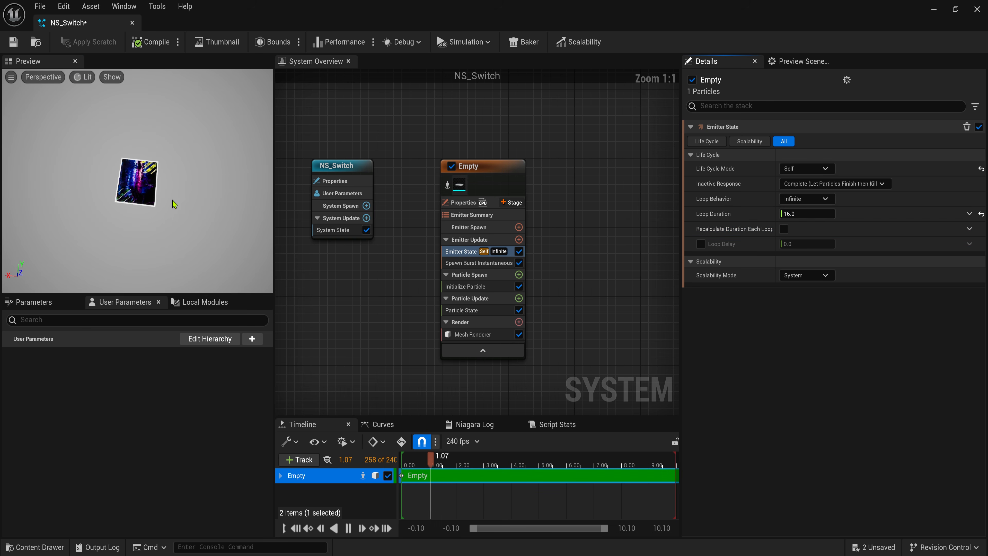
- Add Initial Mesh Orientation with mode None and rotation enabled to stand the plane upright
{"action": "left_click", "coordinate": [519, 276]}
{"action": "left_click", "coordinate": [355, 372]}
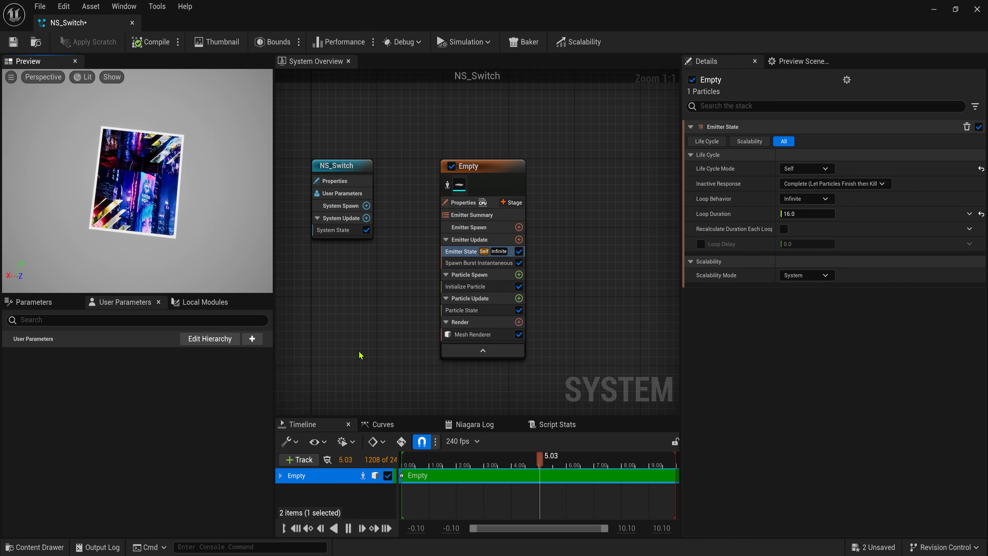
{"action": "left_click", "coordinate": [807, 155]}
{"action": "left_click", "coordinate": [810, 171]}
{"action": "left_click", "coordinate": [701, 185]}
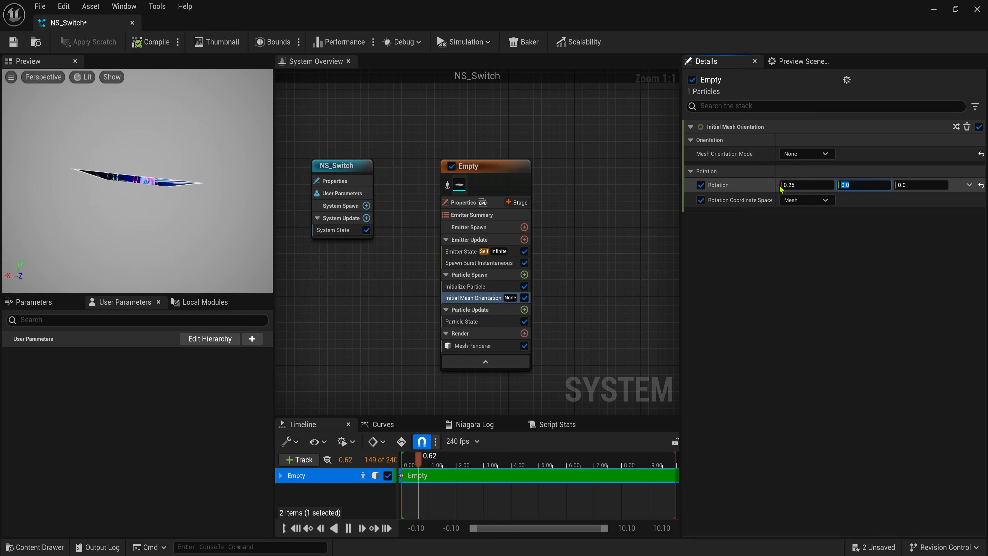
{"action": "left_click_drag", "start_coordinate": [178, 238], "coordinate": [167, 162]}
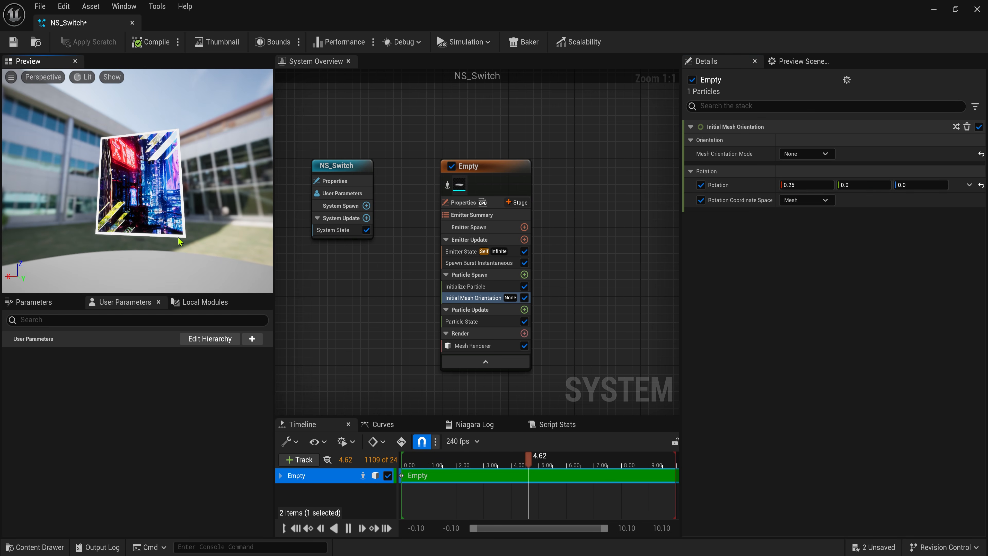
{"action": "left_click", "coordinate": [491, 462]}
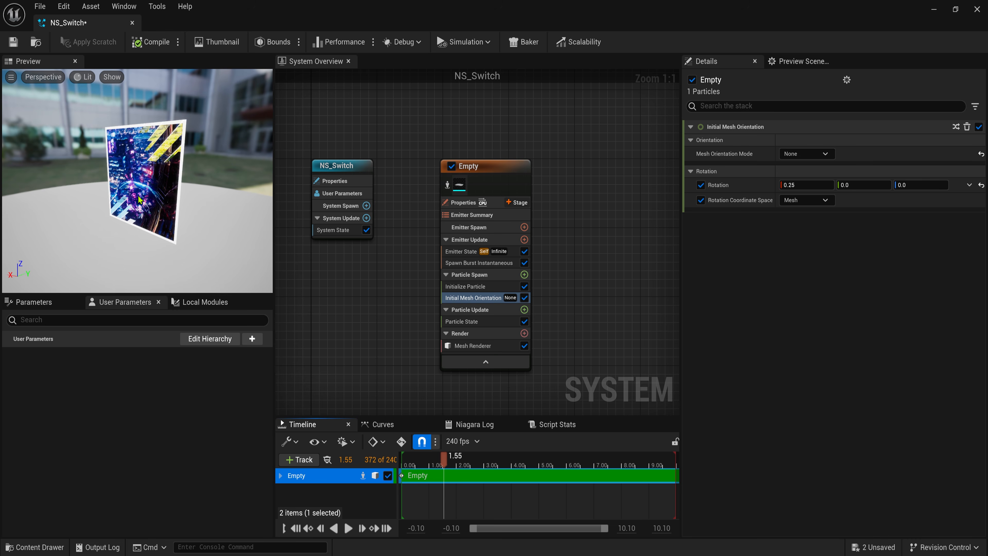
- In Initialize Particle, set lifetime to 10 and a Direct Set blue colour
{"action": "left_click", "coordinate": [464, 286]}
{"action": "left_click", "coordinate": [808, 182]}
{"action": "type", "text": "10"}
{"action": "key", "text": "Return"}
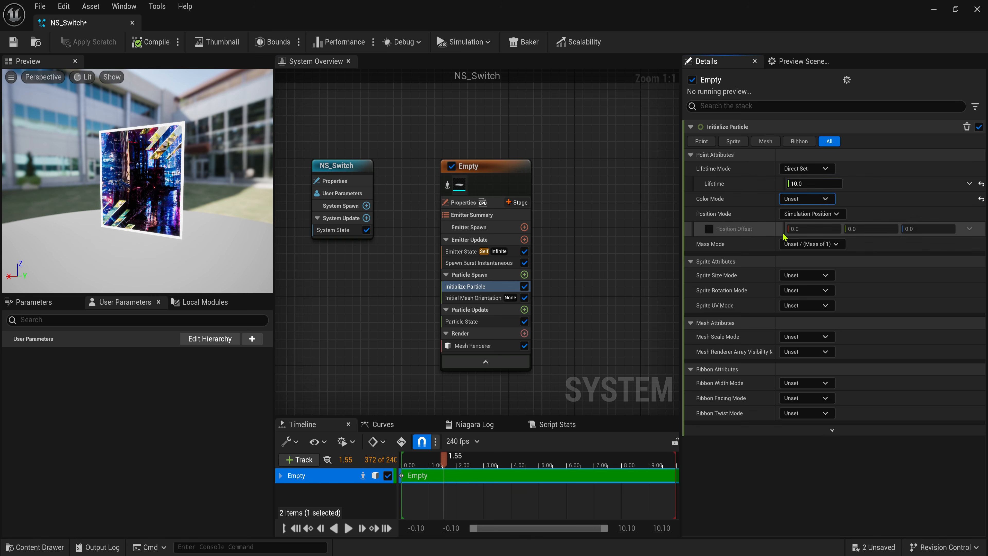
{"action": "left_click", "coordinate": [803, 199]}
{"action": "left_click", "coordinate": [805, 227]}
{"action": "left_click", "coordinate": [796, 215]}
{"action": "mouse_move", "coordinate": [654, 296]}
{"action": "left_mouse_down"}
{"action": "mouse_move", "coordinate": [666, 295]}
{"action": "mouse_move", "coordinate": [672, 273]}
{"action": "left_mouse_up"}
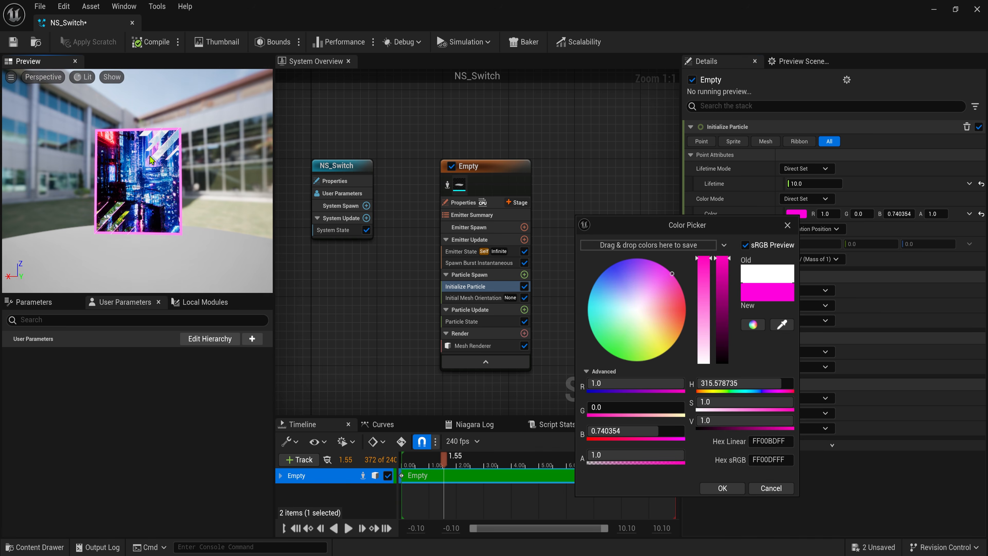
{"action": "scroll", "coordinate": [93, 256], "scroll_direction": "down", "scroll_amount": 5}
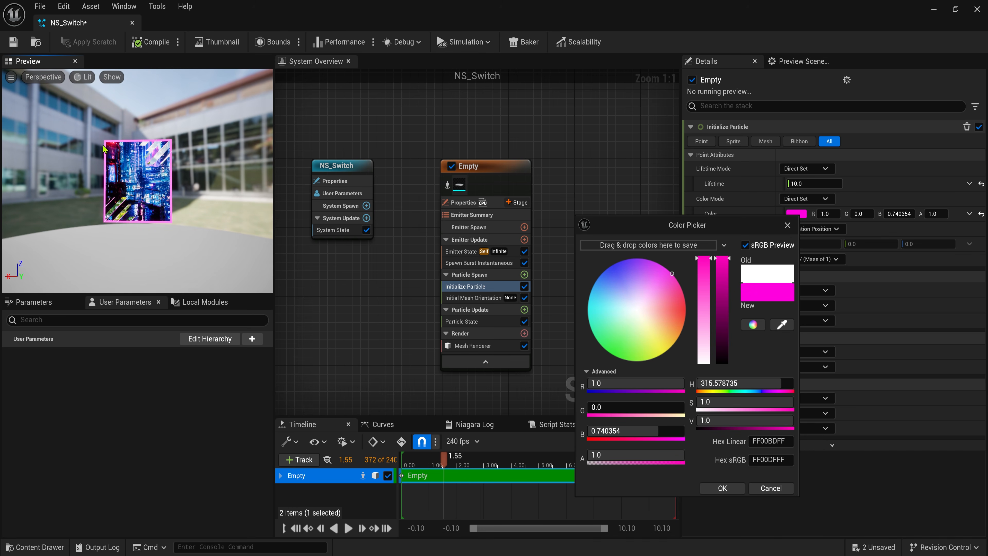
{"action": "left_click", "coordinate": [793, 214]}
{"action": "left_click_drag", "start_coordinate": [623, 269], "coordinate": [597, 270]}
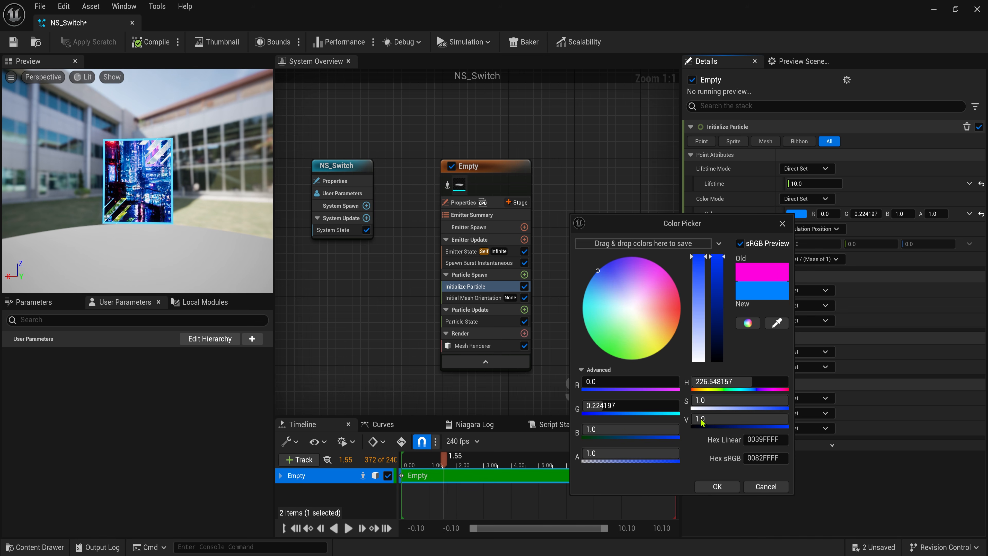
{"action": "left_click", "coordinate": [717, 487]}
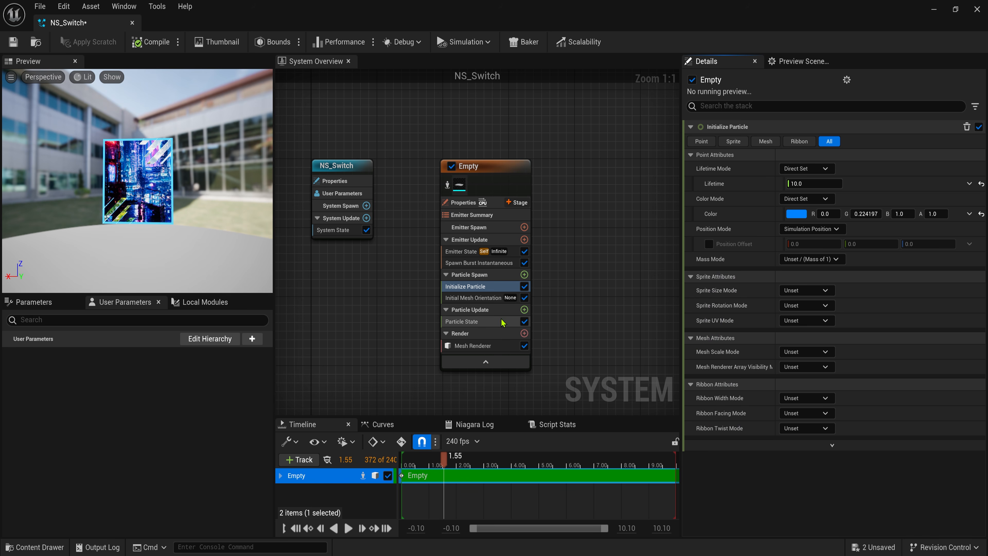
- Add the Dynamic Material Parameters module to Particle Update
{"action": "left_click", "coordinate": [524, 309]}
{"action": "type", "text": "dy"}
{"action": "left_click", "coordinate": [544, 139]}
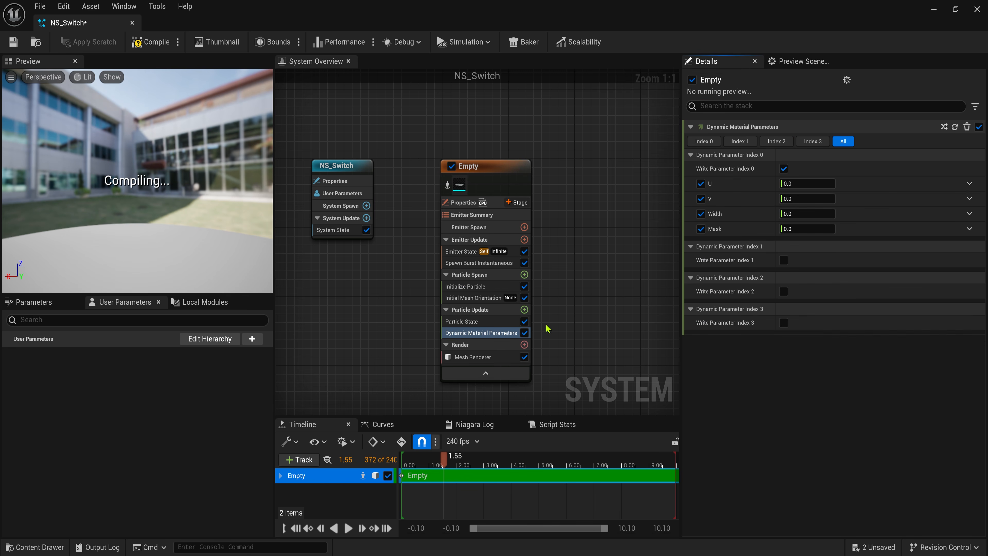
- Set U to Float from Curve with keys (0,0), (0.1,0.3), (0.9,0.3), (1,0)
{"action": "left_click", "coordinate": [969, 184]}
{"action": "type", "text": "cur"}
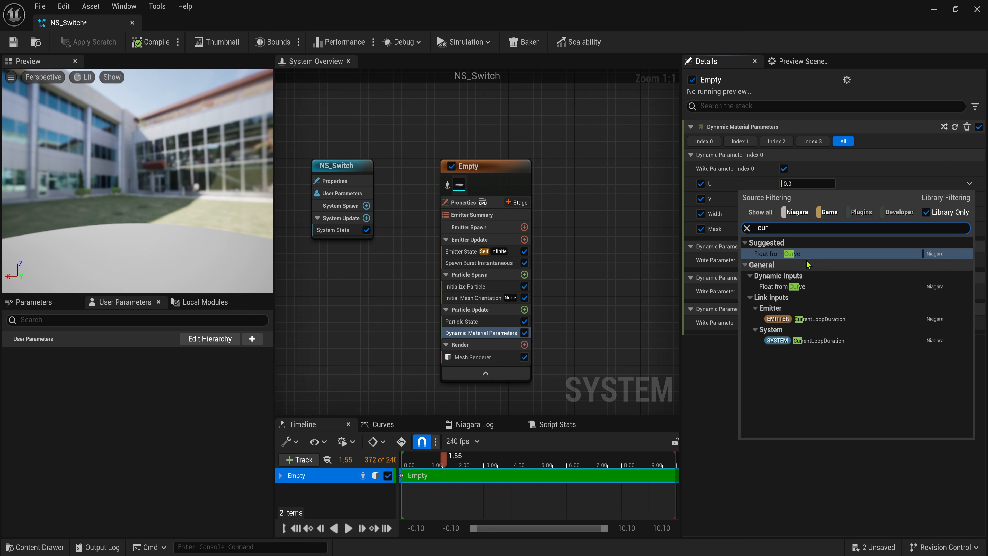
{"action": "key", "text": "Return"}
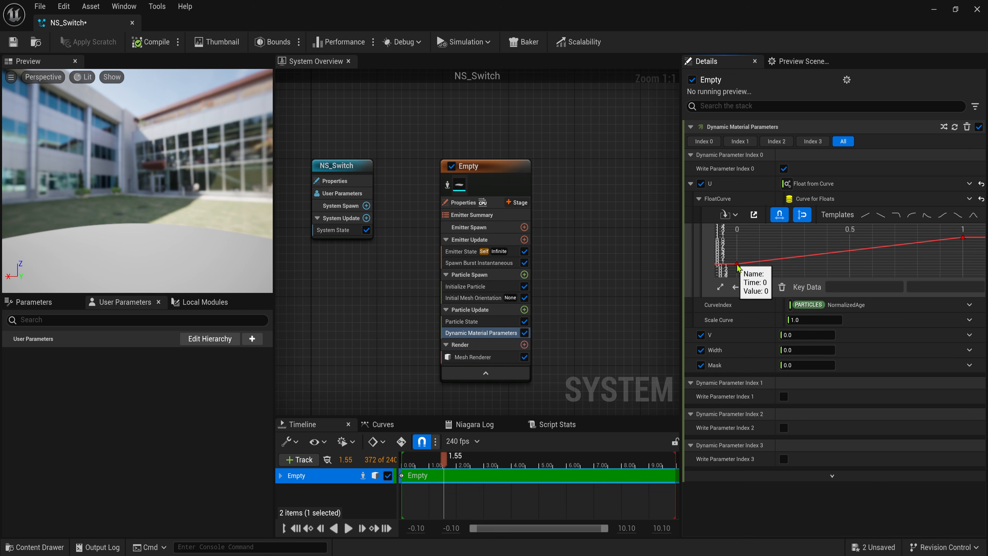
{"action": "left_click", "coordinate": [962, 238]}
{"action": "left_click", "coordinate": [870, 287]}
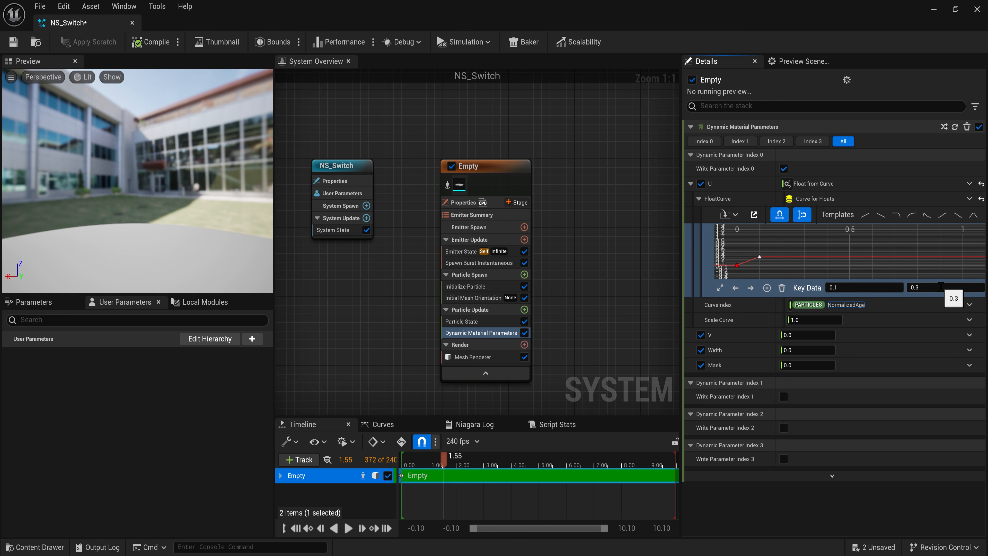
{"action": "left_click", "coordinate": [720, 287]}
{"action": "left_click", "coordinate": [950, 252]}
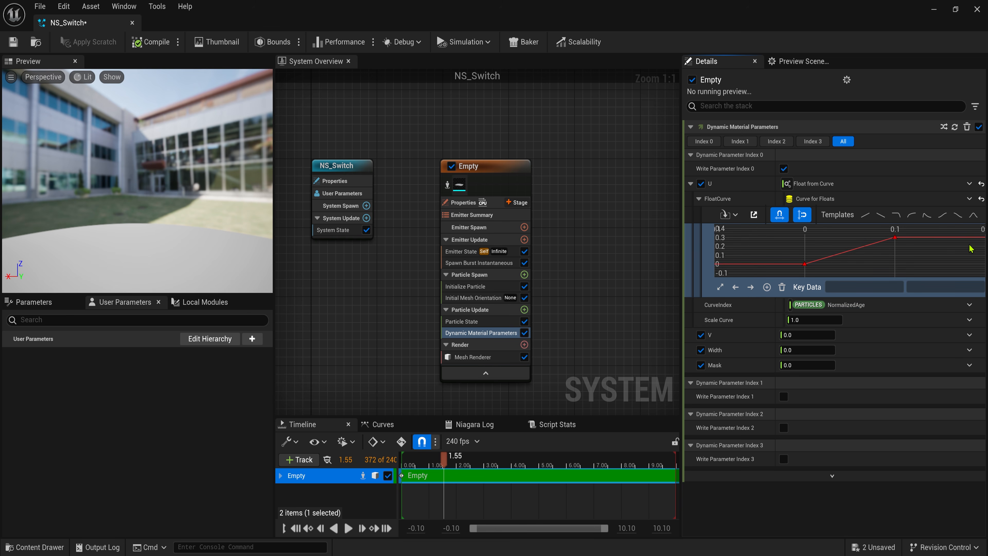
{"action": "middle_click", "coordinate": [968, 245]}
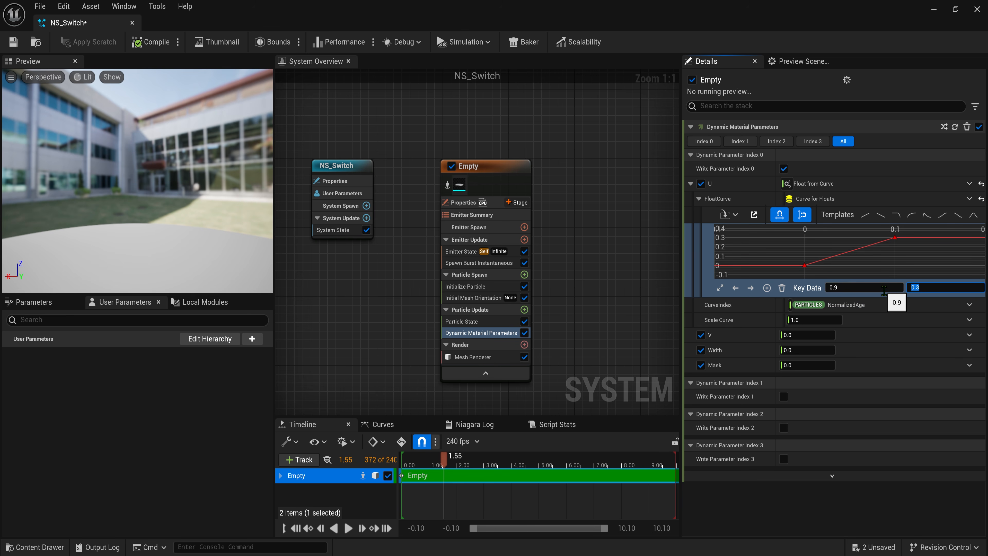
{"action": "left_click", "coordinate": [720, 289]}
{"action": "left_click", "coordinate": [980, 269]}
{"action": "middle_click", "coordinate": [982, 263]}
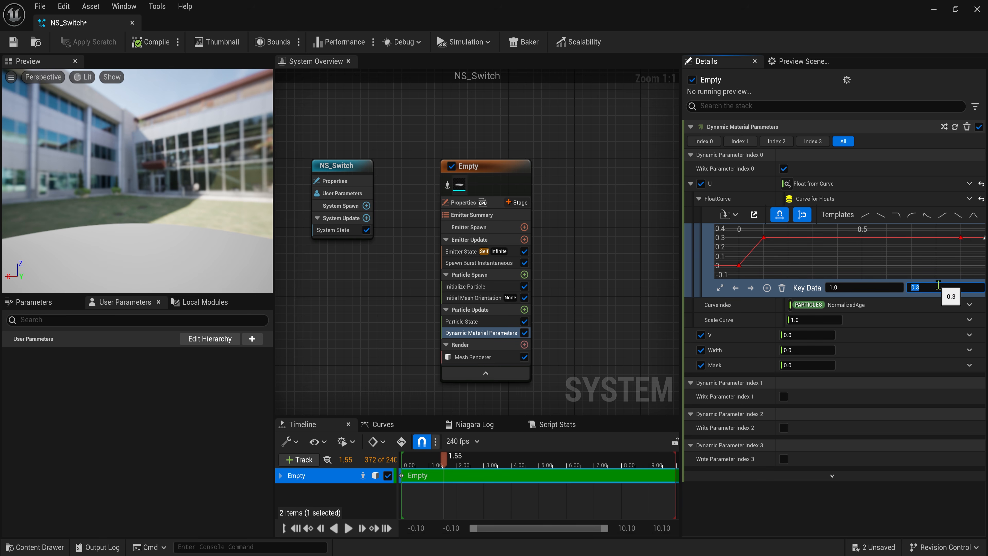
- Copy the U curve setup and paste it onto V
{"action": "left_click", "coordinate": [830, 188]}
{"action": "key", "text": "ctrl+c"}
{"action": "left_click", "coordinate": [878, 335]}
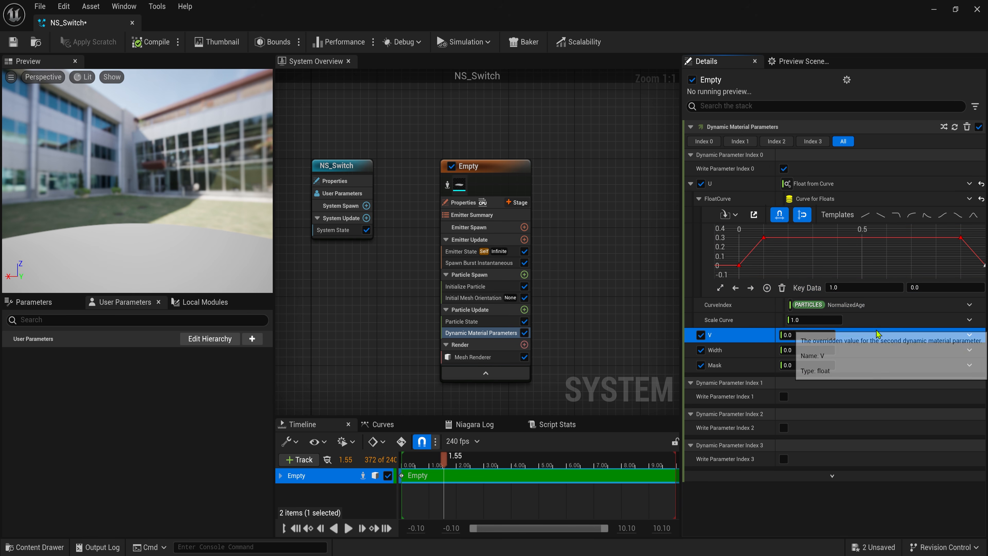
{"action": "key", "text": "ctrl+v"}
- Adjust the first V curve key's time and fit the V keys into view
{"action": "left_click", "coordinate": [737, 424]}
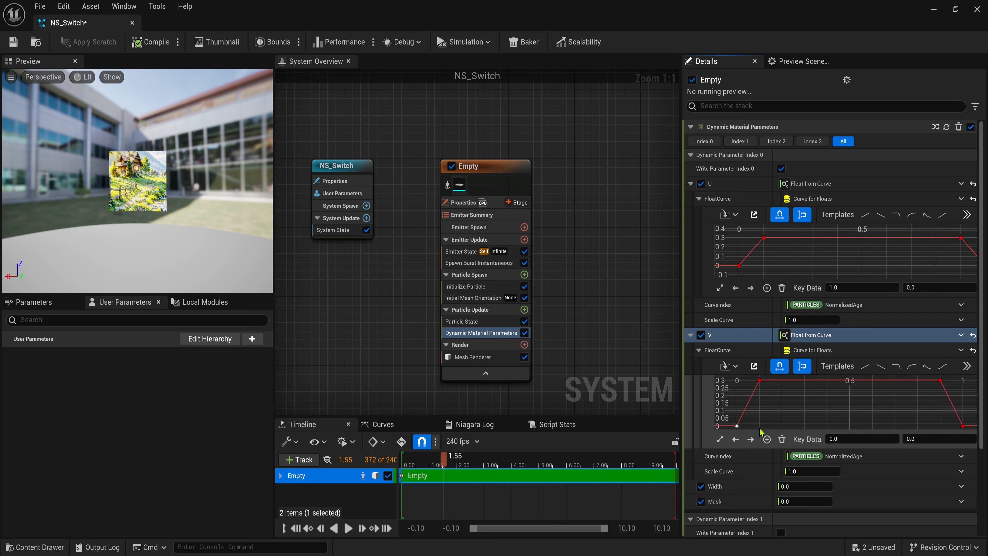
{"action": "left_click", "coordinate": [852, 438]}
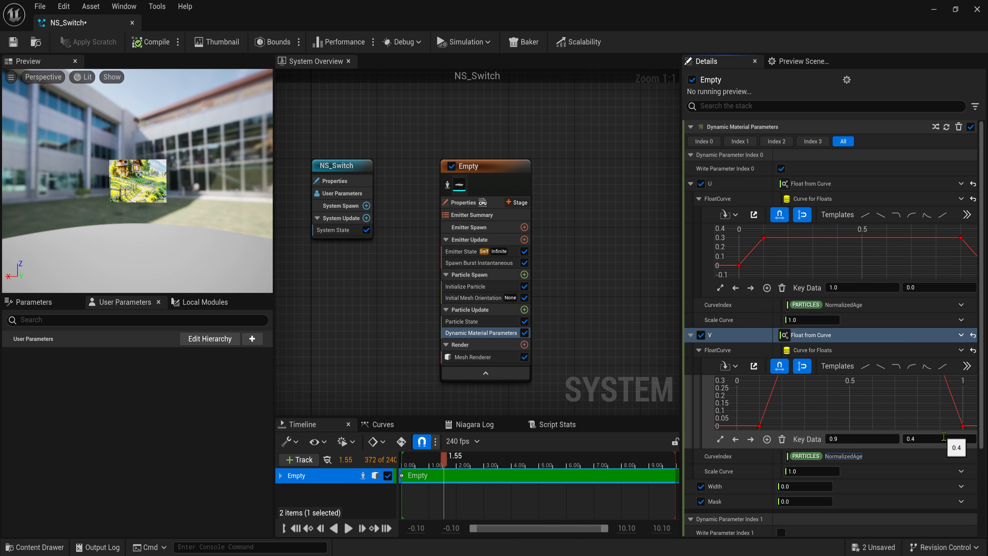
{"action": "left_click", "coordinate": [719, 441]}
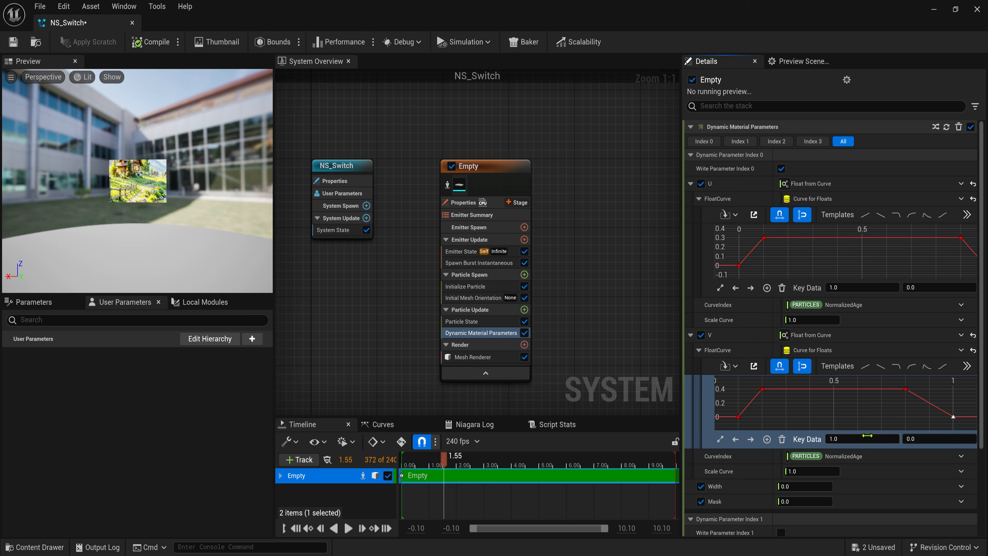
- Set Width to 0.03 and box-select the V curve keys for editing
{"action": "left_click", "coordinate": [813, 486]}
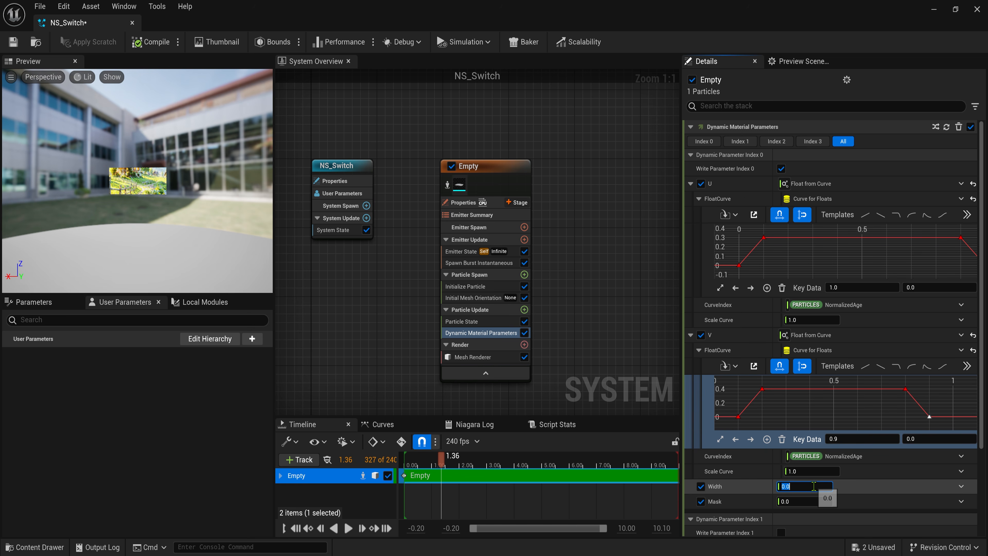
{"action": "type", "text": "3"}
{"action": "key", "text": "Return"}
{"action": "left_click", "coordinate": [423, 460]}
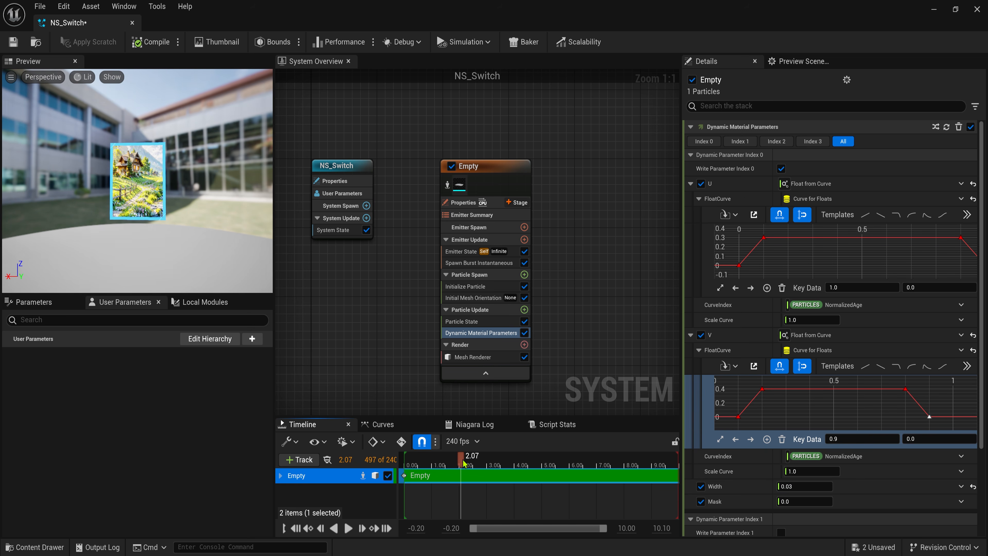
{"action": "left_click_drag", "start_coordinate": [440, 461], "coordinate": [436, 463]}
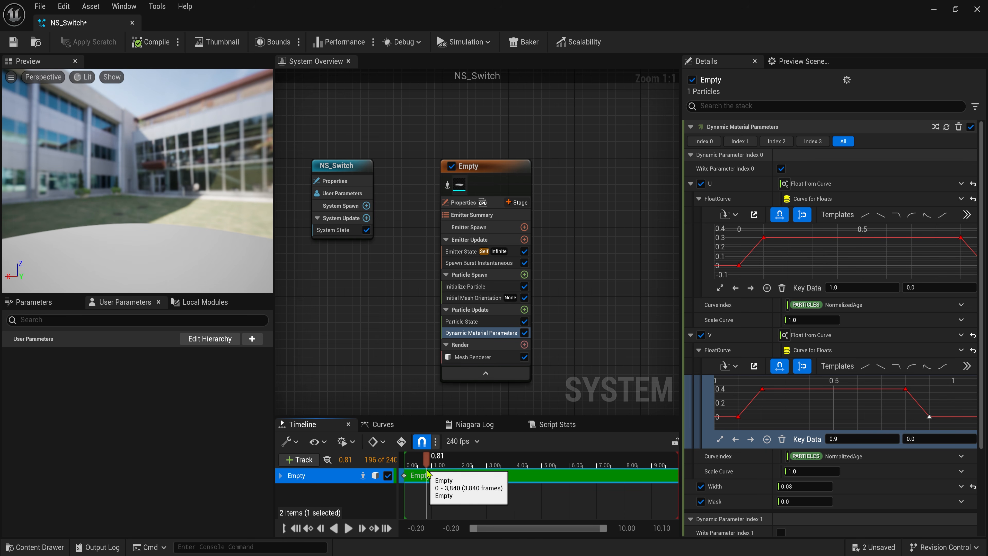
{"action": "left_click_drag", "start_coordinate": [732, 407], "coordinate": [949, 425]}
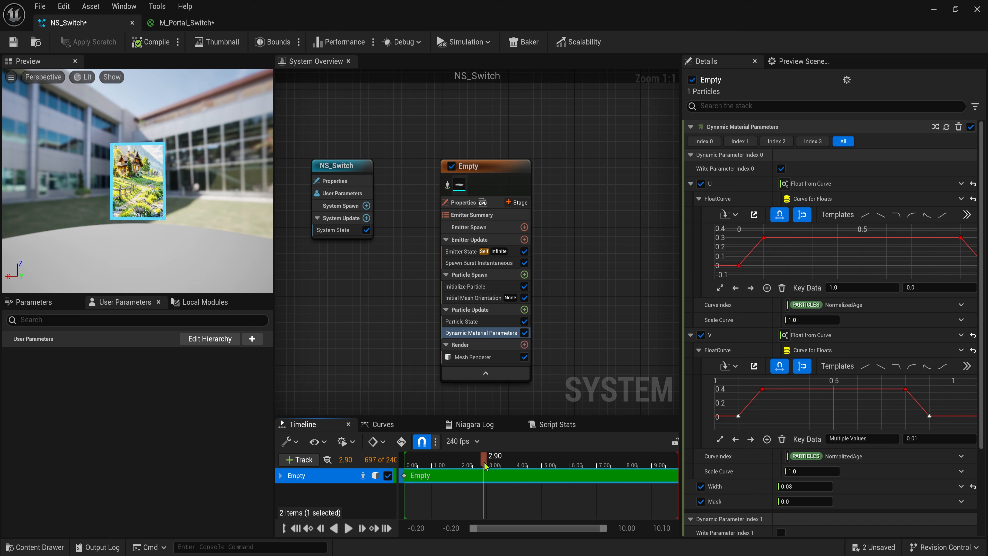
- Drive the Mask parameter with a Float from Curve dynamic input
{"action": "left_click", "coordinate": [501, 358]}
{"action": "left_click", "coordinate": [502, 333]}
{"action": "left_click_drag", "start_coordinate": [980, 390], "coordinate": [981, 477]}
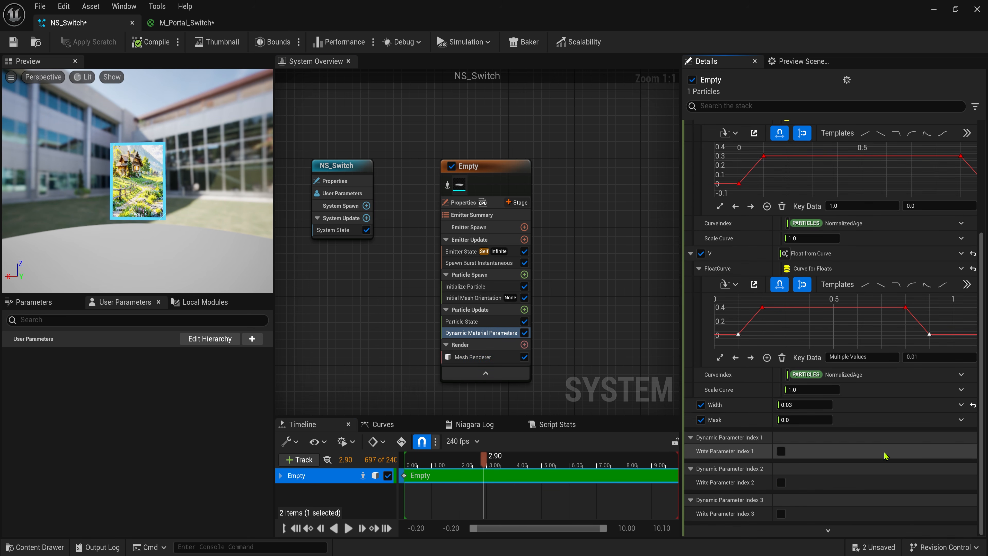
{"action": "left_click", "coordinate": [957, 420]}
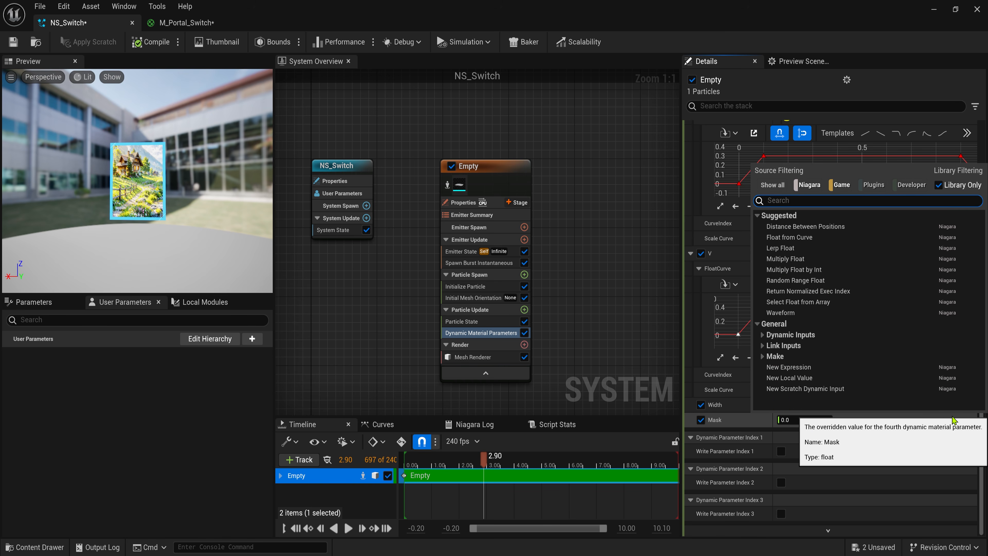
{"action": "type", "text": "cur"}
{"action": "left_click", "coordinate": [814, 227]}
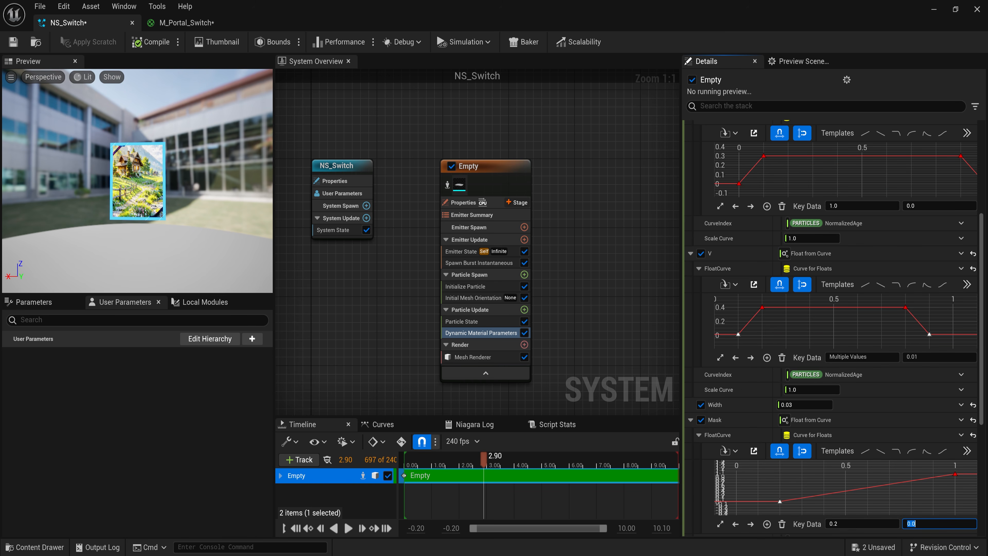
- Add Mask curve keys at 0.4 and 0.8, fit the curve, and save NS_Switch
{"action": "double_click", "coordinate": [824, 494]}
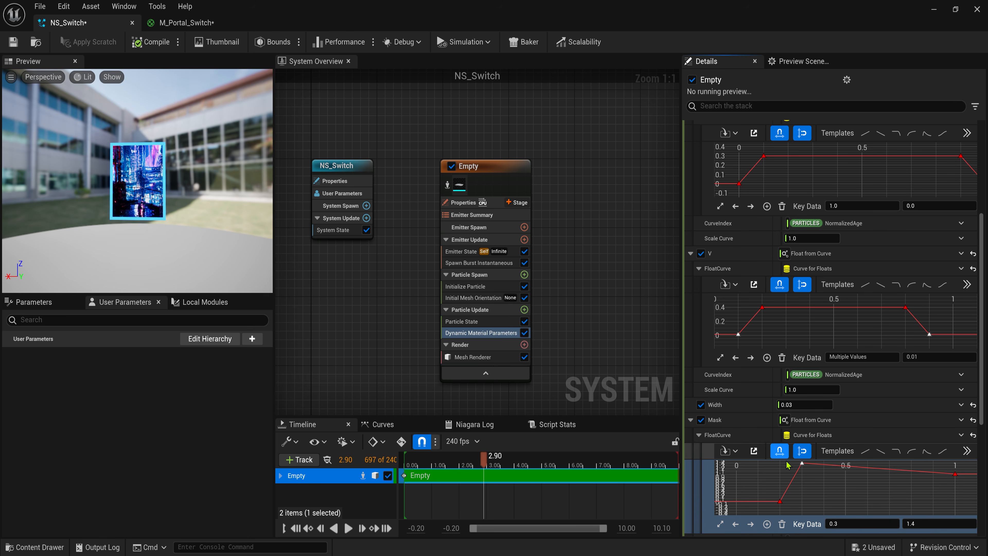
{"action": "double_click", "coordinate": [911, 470]}
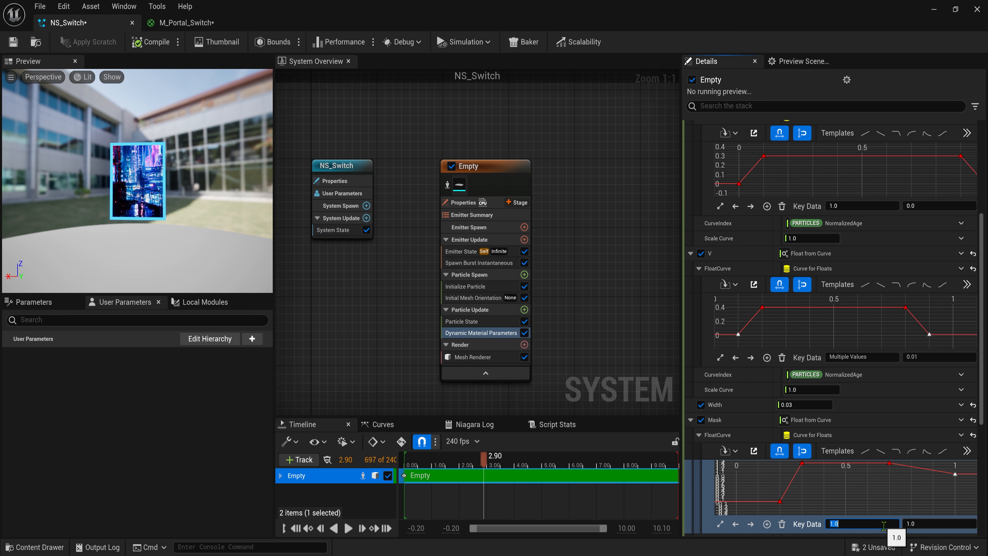
{"action": "left_click", "coordinate": [722, 523]}
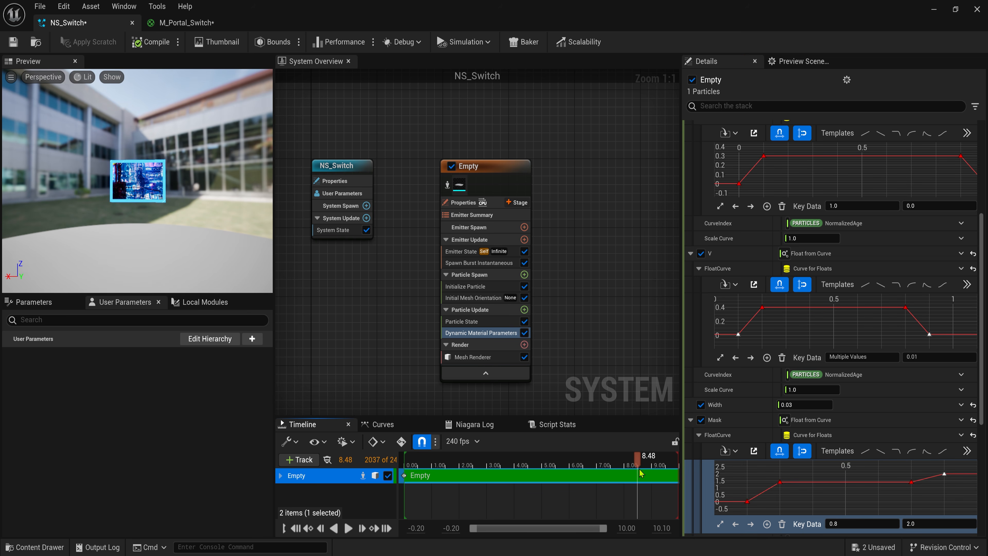
{"action": "left_click_drag", "start_coordinate": [640, 473], "coordinate": [618, 473]}
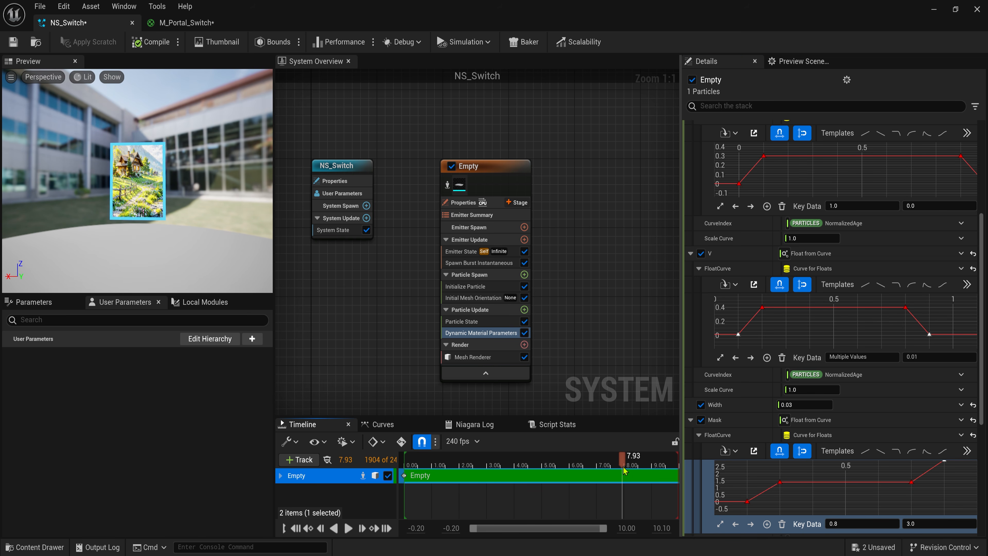
{"action": "left_click", "coordinate": [13, 42]}
- Close the Niagara editor, apply the material changes and save M_Portal_Switch
{"action": "left_click", "coordinate": [978, 9]}
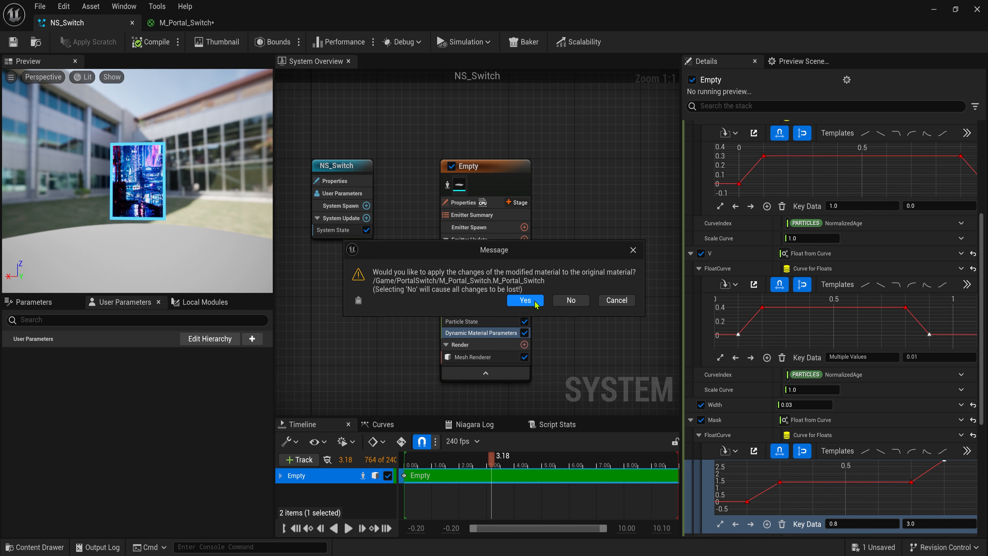
{"action": "left_click", "coordinate": [535, 306]}
{"action": "left_click", "coordinate": [289, 452]}
{"action": "key", "text": "ctrl+s"}
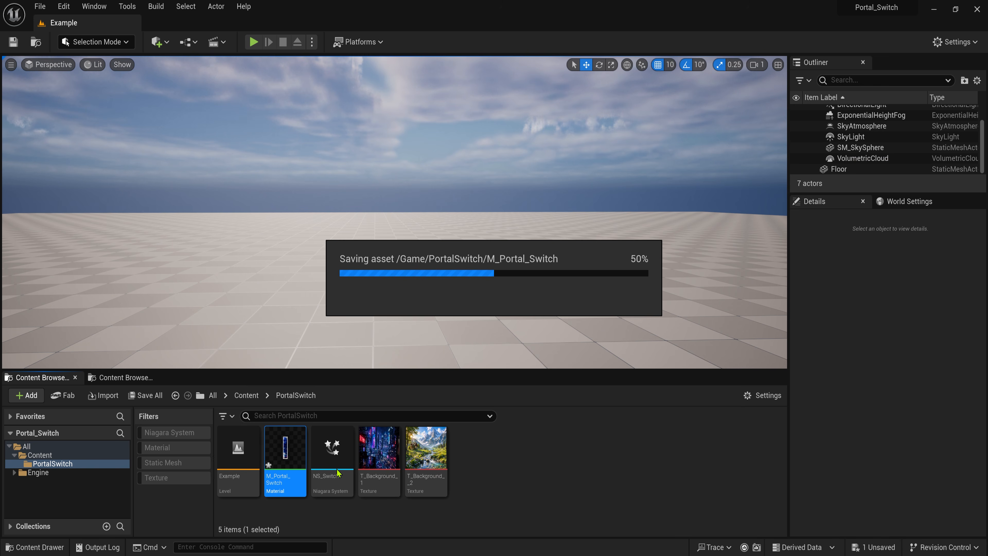
- Place NS_Switch in the level at 10, -70, 190 and restart the effect
{"action": "left_click_drag", "start_coordinate": [332, 464], "coordinate": [418, 322]}
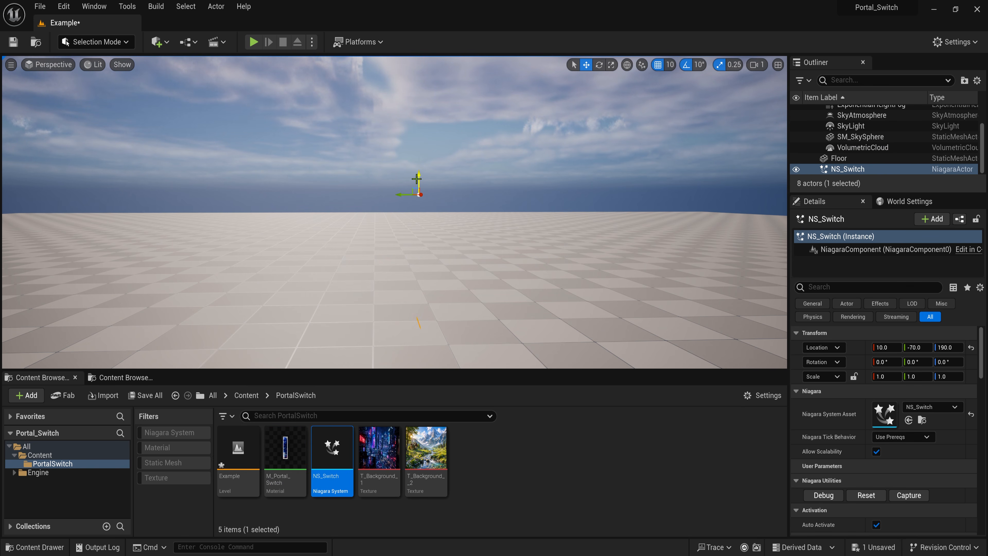
{"action": "key", "text": "d"}
{"action": "right_click_drag", "start_coordinate": [527, 253], "coordinate": [374, 254]}
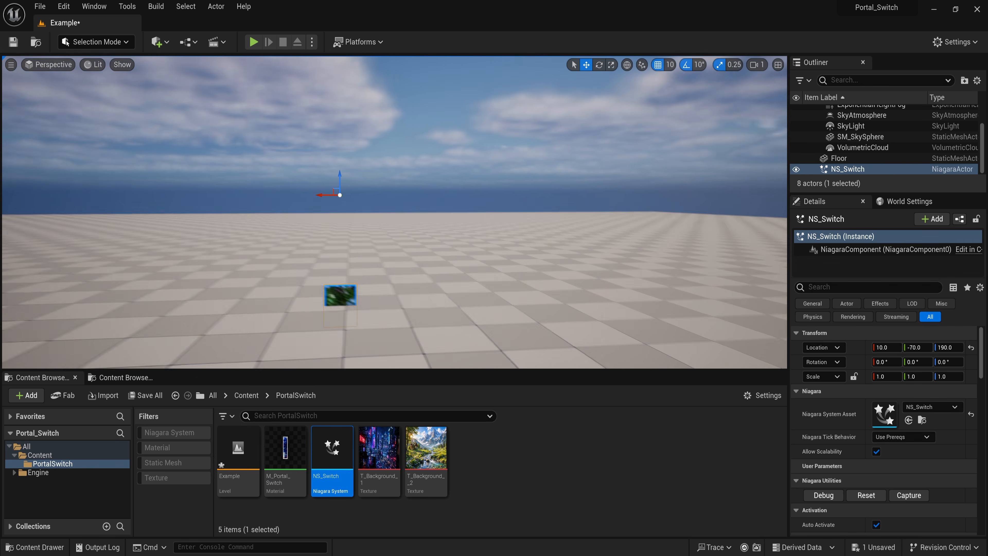
{"action": "left_click", "coordinate": [873, 492]}
- Fly the camera close to the portal in game view to inspect it
{"action": "right_click_drag", "start_coordinate": [564, 273], "coordinate": [533, 242]}
{"action": "key", "text": "q"}
{"action": "mouse_move", "coordinate": [463, 231]}
{"action": "right_mouse_down"}
{"action": "mouse_move", "coordinate": [464, 199]}
{"action": "mouse_move", "coordinate": [459, 244]}
{"action": "mouse_move", "coordinate": [473, 245]}
{"action": "mouse_move", "coordinate": [463, 244]}
{"action": "right_mouse_up"}
{"action": "key", "text": "g"}
{"action": "key", "text": "a"}
{"action": "key", "text": "w"}
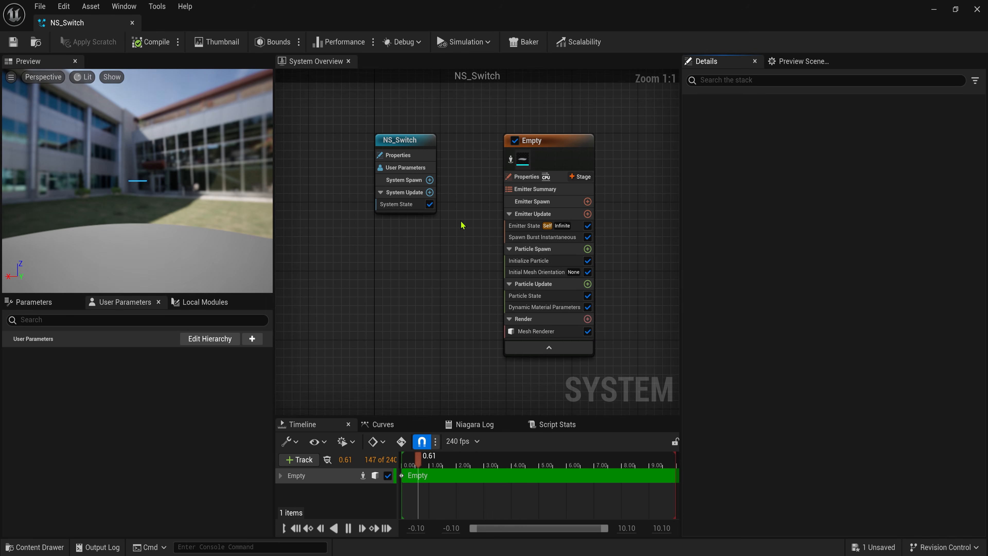
- Set Initialize Particle's Mesh Scale Mode to Uniform with a scale of 5.0
{"action": "left_click", "coordinate": [542, 255]}
{"action": "left_click", "coordinate": [805, 351]}
{"action": "left_click", "coordinate": [801, 375]}
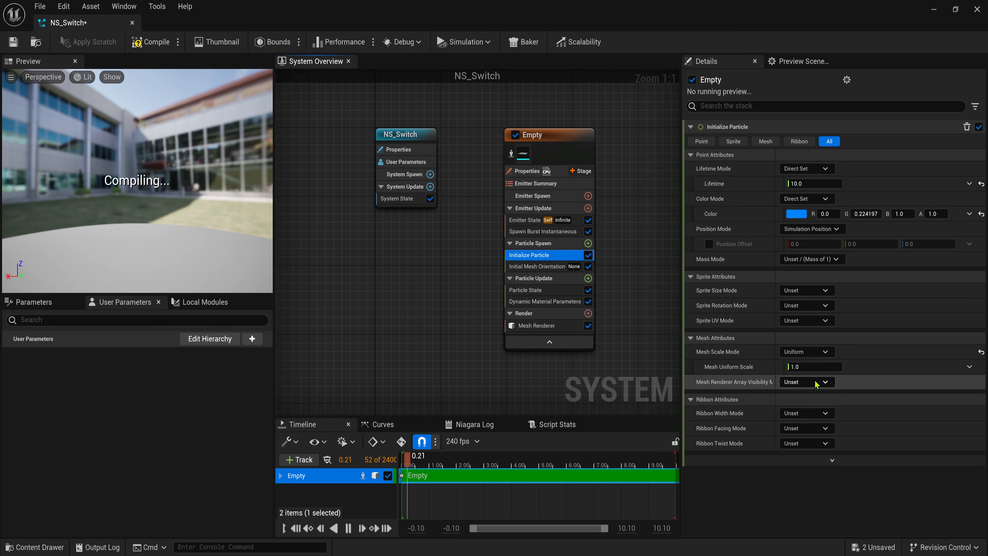
- Check the larger portal in the level, then select Mesh Renderer's M_Portal_Switch override material
{"action": "double_click", "coordinate": [613, 6]}
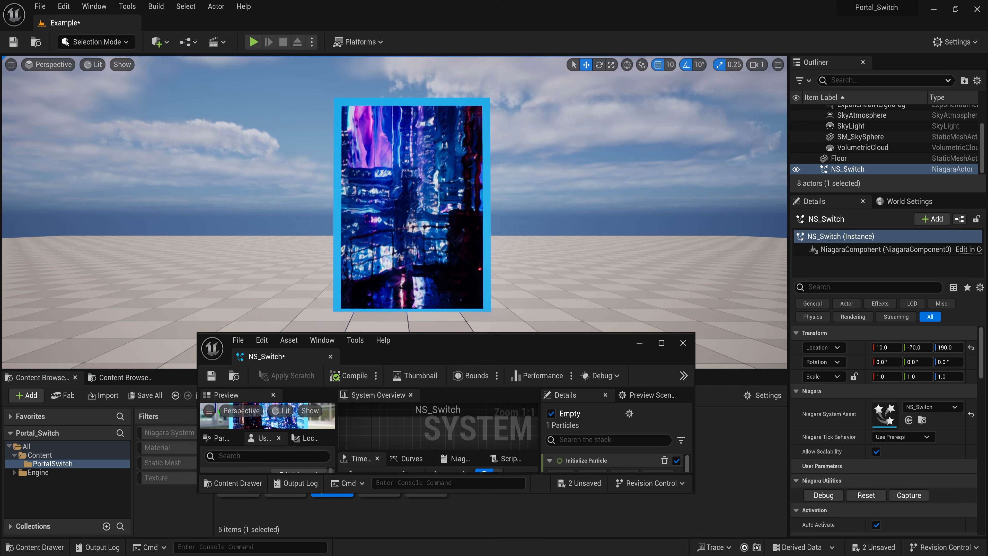
{"action": "right_click_drag", "start_coordinate": [494, 260], "coordinate": [492, 270]}
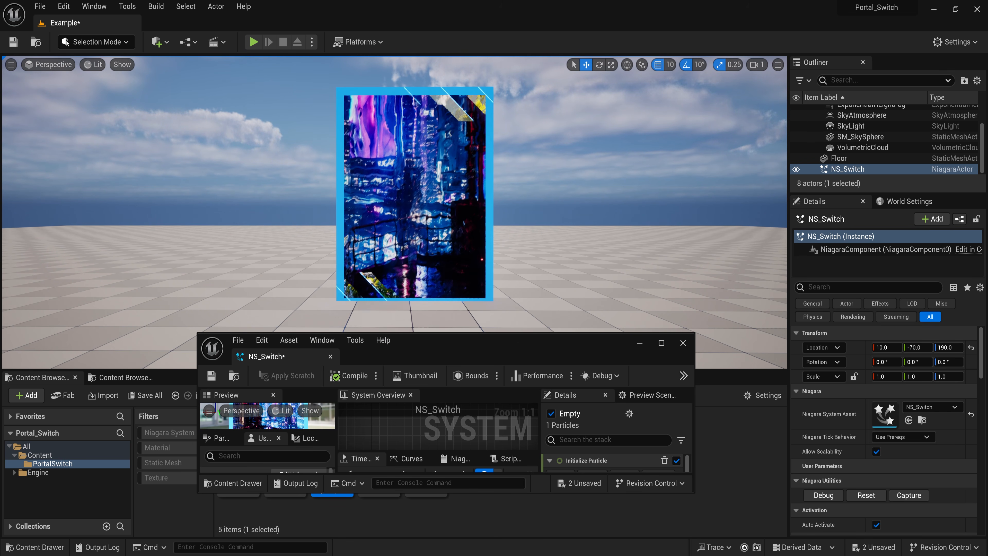
{"action": "double_click", "coordinate": [479, 341]}
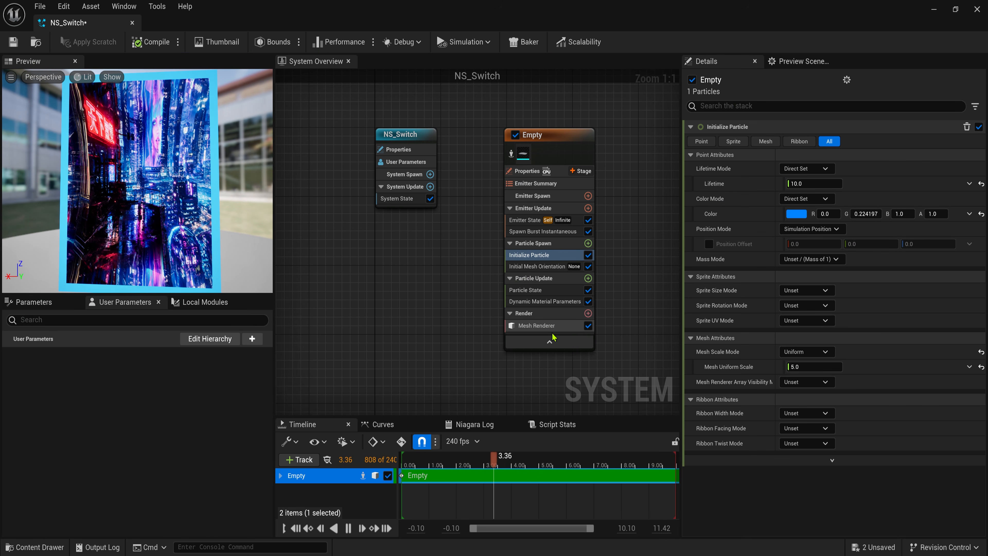
{"action": "left_click", "coordinate": [536, 326]}
{"action": "left_click", "coordinate": [787, 257]}
- Open M_Portal_Switch and shift the SwitchColor node right to make room
{"action": "double_click", "coordinate": [788, 261]}
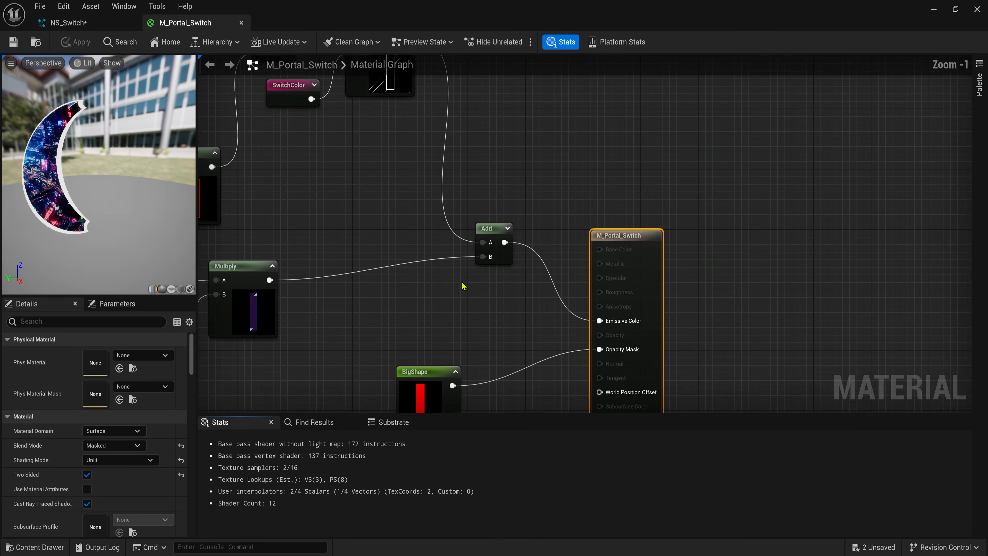
{"action": "scroll", "coordinate": [463, 284], "scroll_direction": "down", "scroll_amount": 1}
{"action": "right_click_drag", "start_coordinate": [397, 168], "coordinate": [619, 234]}
{"action": "right_click_drag", "start_coordinate": [611, 370], "coordinate": [544, 142]}
{"action": "left_click_drag", "start_coordinate": [489, 120], "coordinate": [599, 120]}
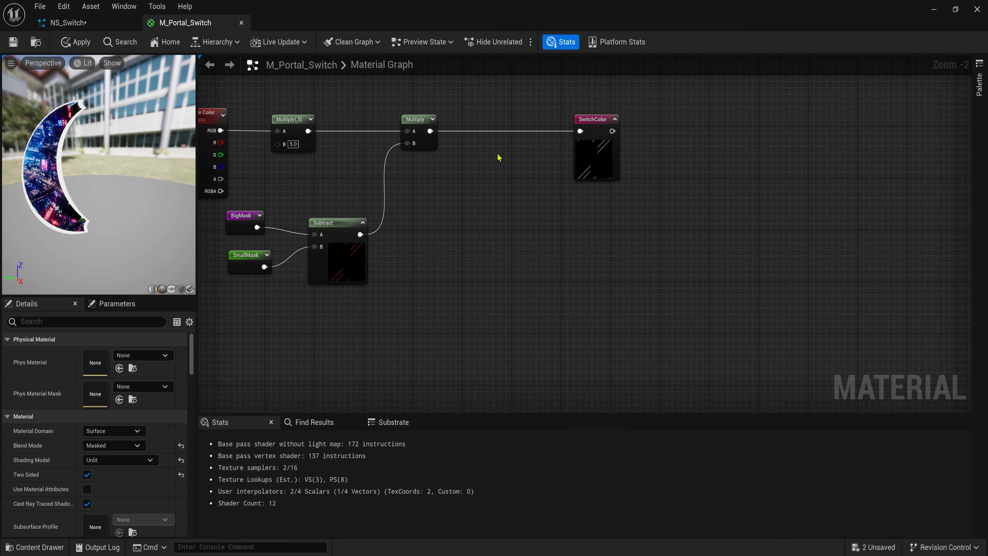
{"action": "scroll", "coordinate": [499, 156], "scroll_direction": "up", "scroll_amount": 2}
- Insert a Multiply node feeding into SwitchColor
{"action": "key", "text": "m"}
{"action": "left_click", "coordinate": [499, 157]}
{"action": "left_click_drag", "start_coordinate": [510, 158], "coordinate": [505, 113]}
{"action": "scroll", "coordinate": [467, 155], "scroll_direction": "down", "scroll_amount": 1}
- Wire the SmallShape reroute into the Multiply's B input, then return to NS_Switch
{"action": "right_click", "coordinate": [429, 182]}
{"action": "type", "text": "small"}
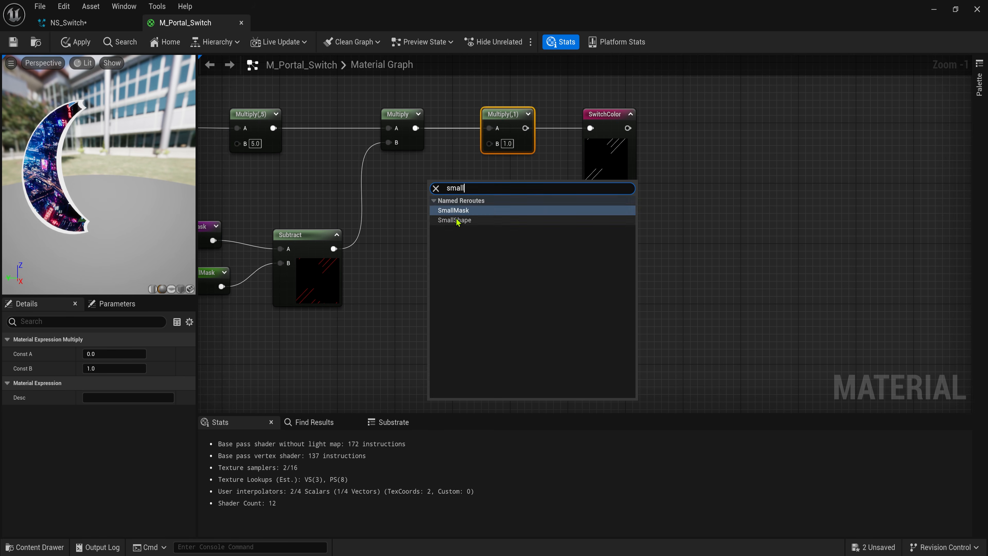
{"action": "left_click", "coordinate": [457, 220]}
{"action": "left_click_drag", "start_coordinate": [451, 204], "coordinate": [490, 144]}
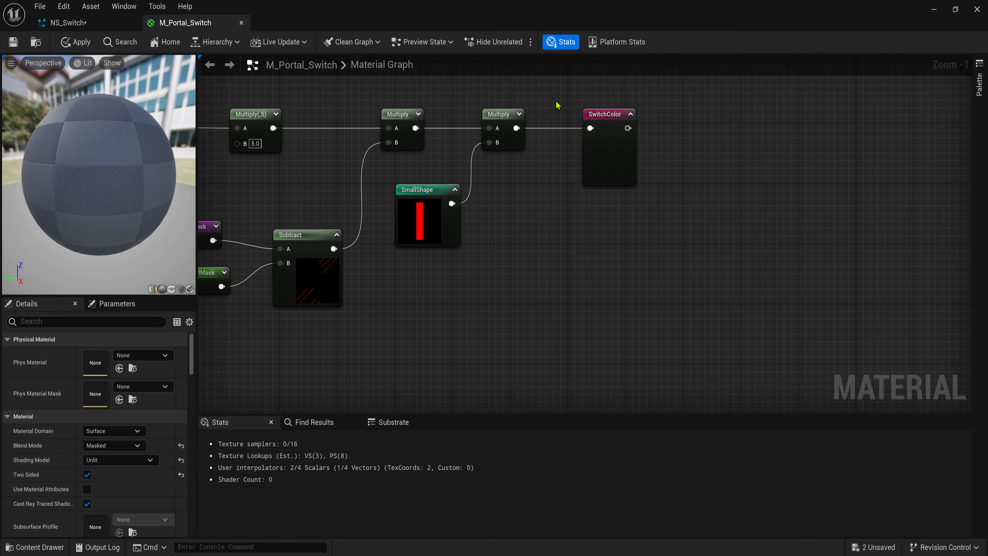
{"action": "left_click", "coordinate": [68, 23]}
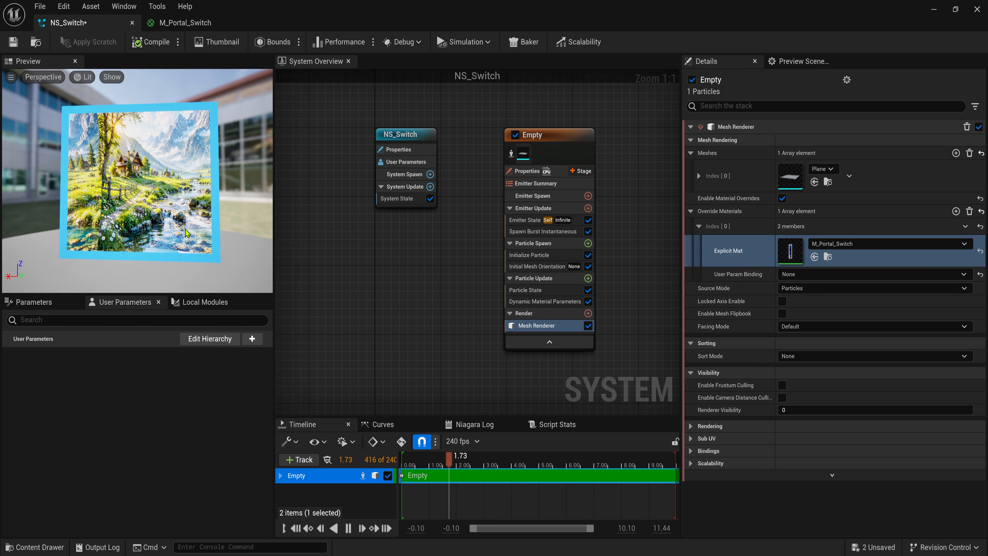